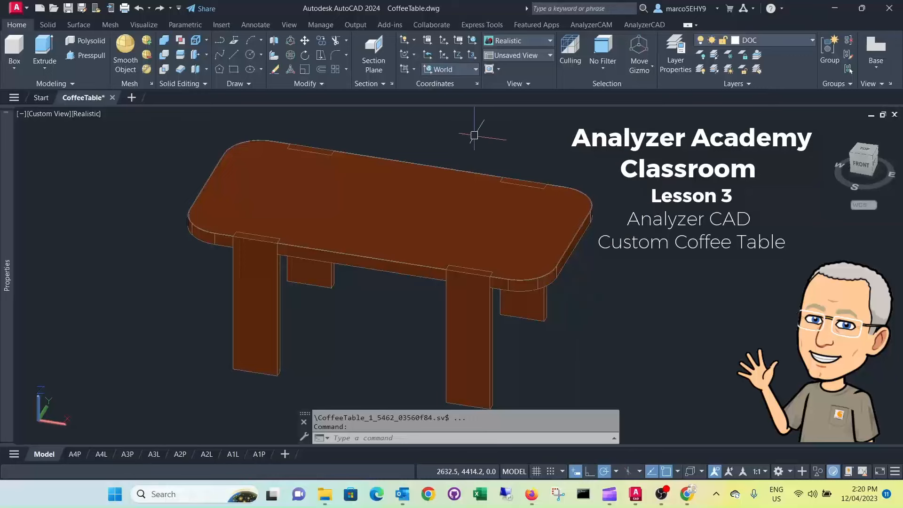
- Start a new drawing and draw a rectangle 1000 wide by 500 high for the tabletop
click(131, 97)
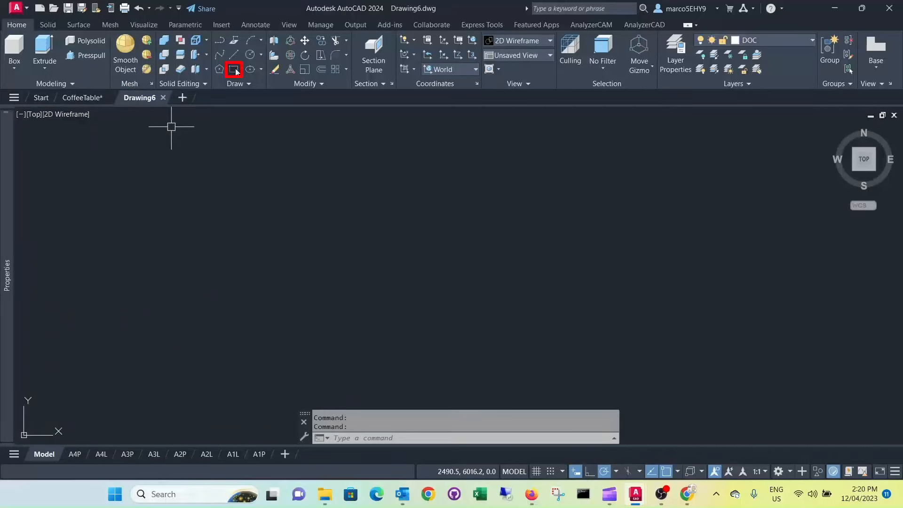
click(236, 71)
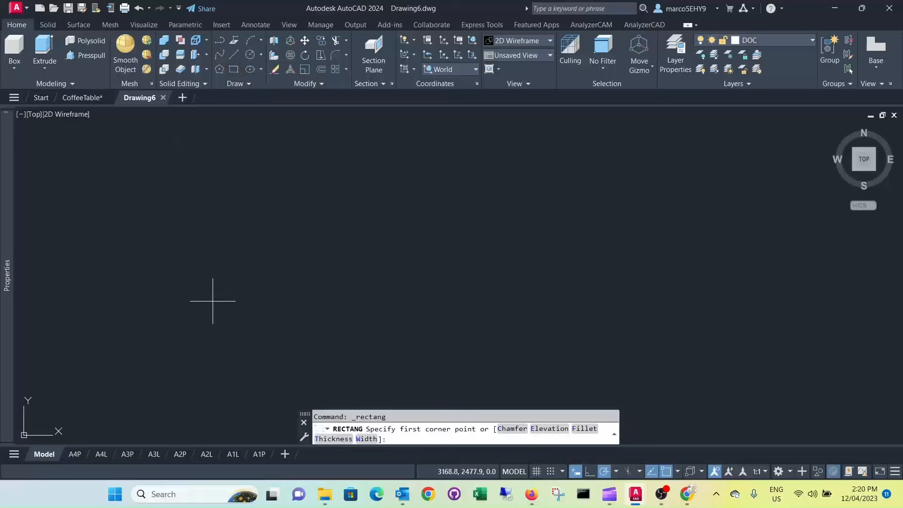
click(206, 327)
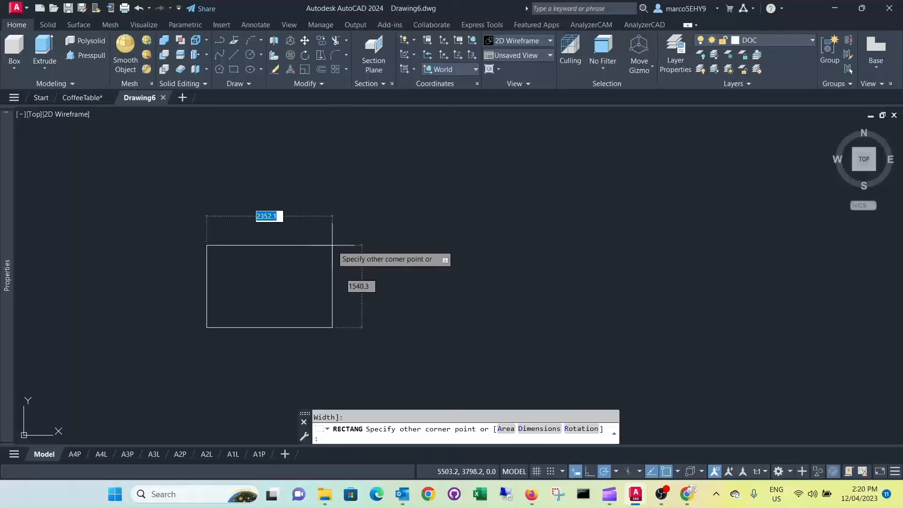
text(1000)
key(Tab)
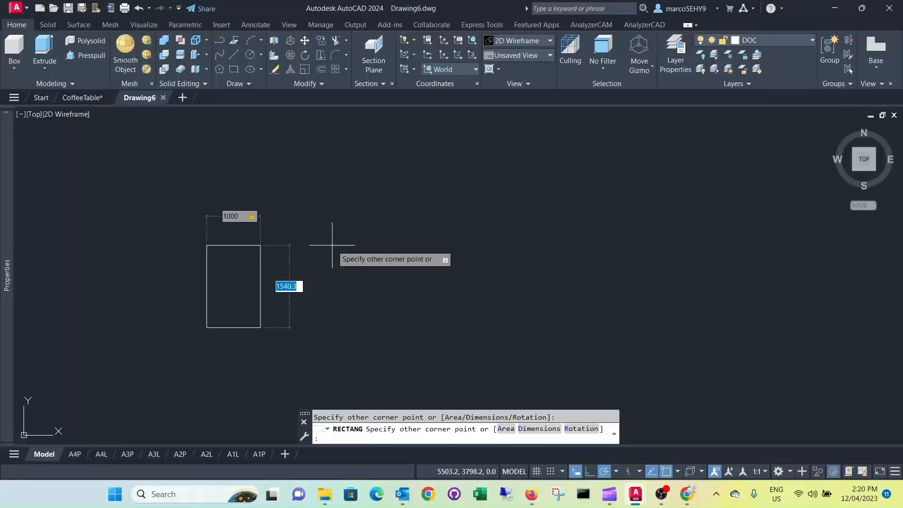
text(500)
key(Return)
- Fillet the tabletop rectangle's upper-left corner with a radius of 100
scroll(207, 313, up, 6)
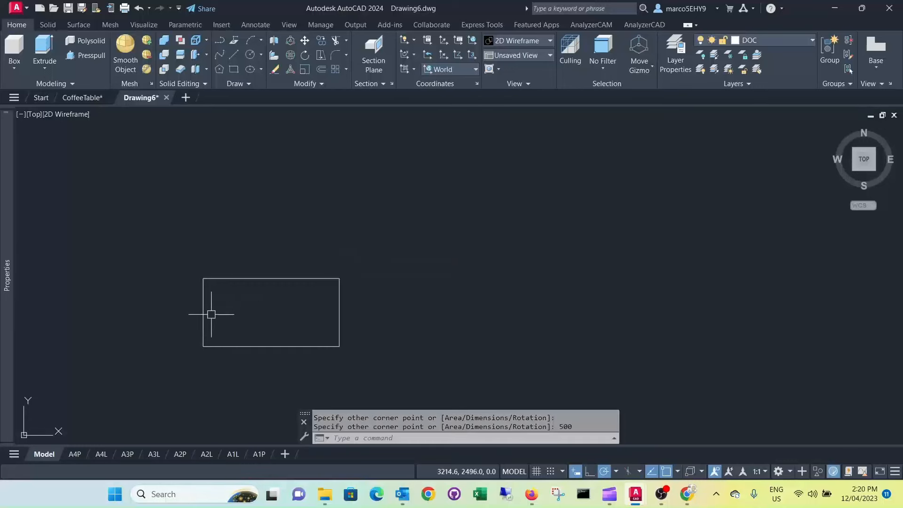
middle_drag(255, 288, 294, 250)
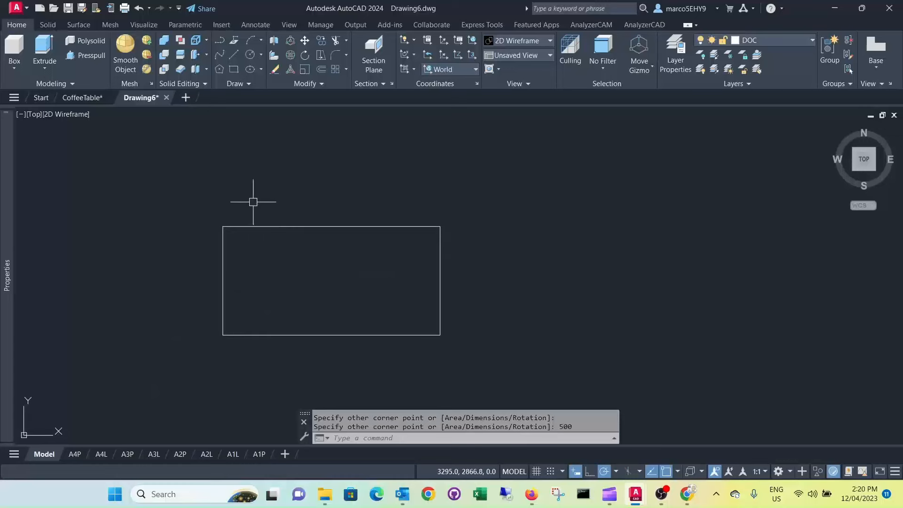
click(335, 58)
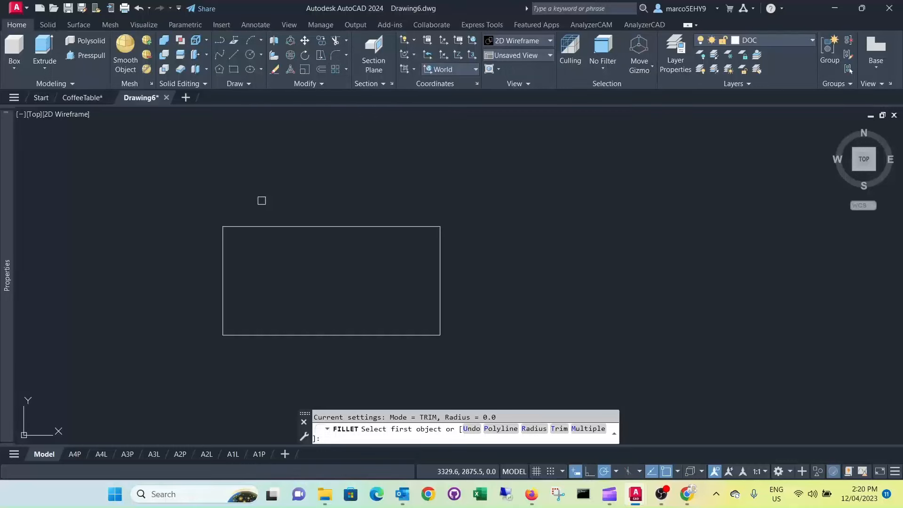
text(r)
key(Return)
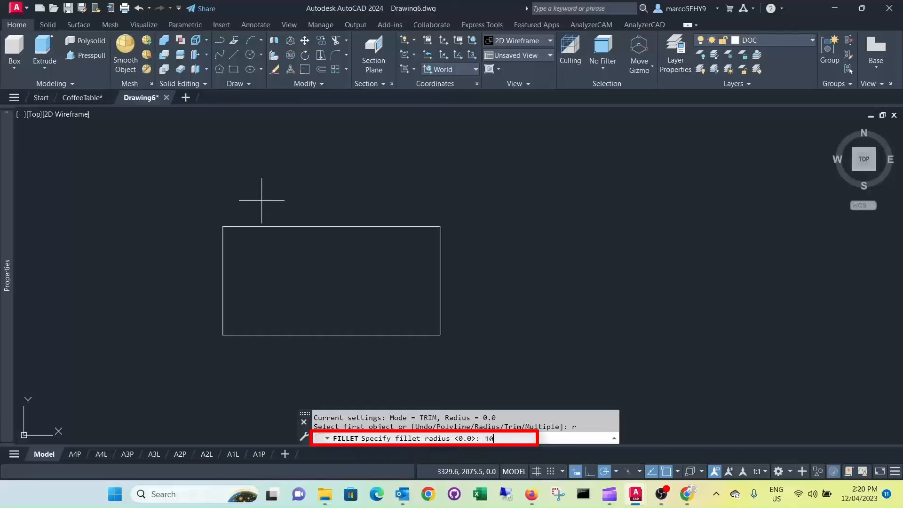
key(Return)
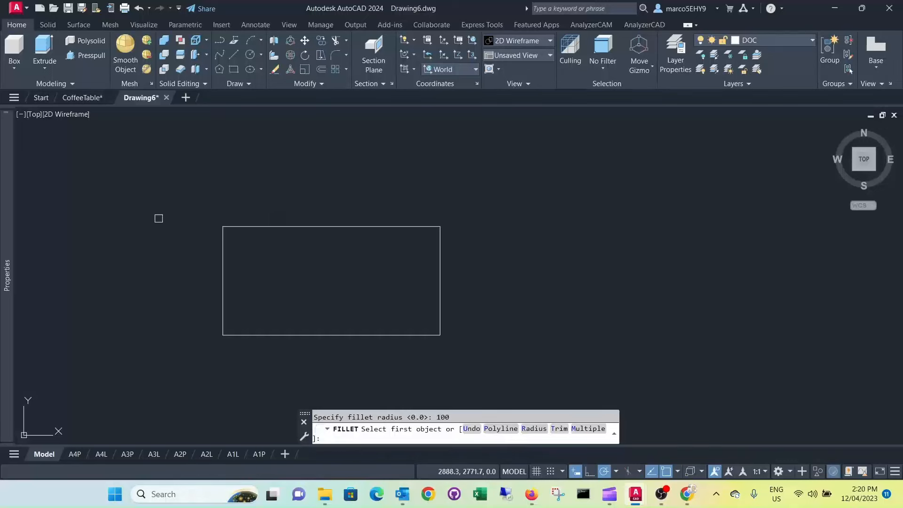
click(224, 261)
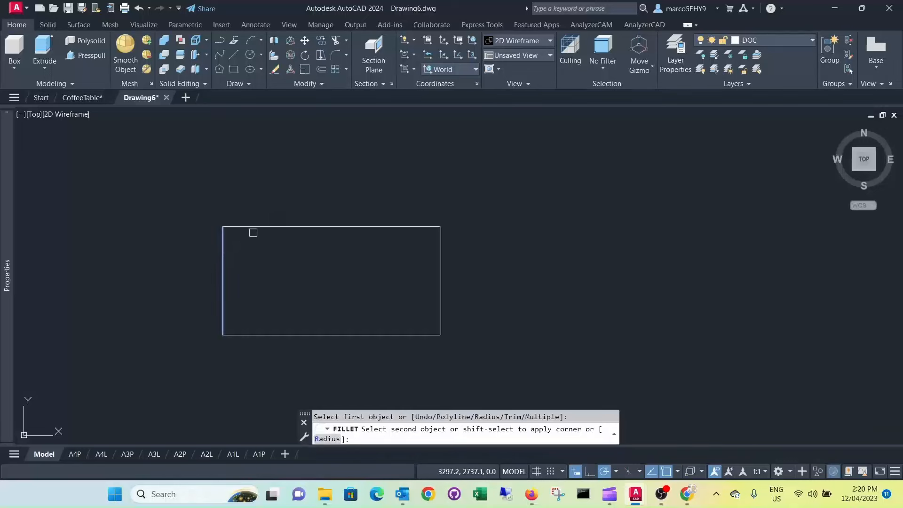
click(253, 228)
- Fillet the tabletop's remaining three corners with the same radius of 100
key(Return)
click(405, 227)
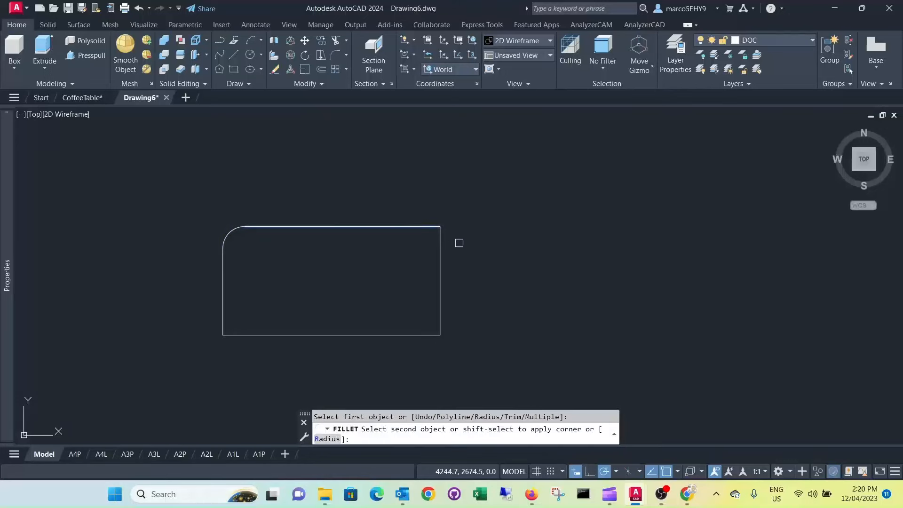
click(440, 264)
key(Return)
click(440, 296)
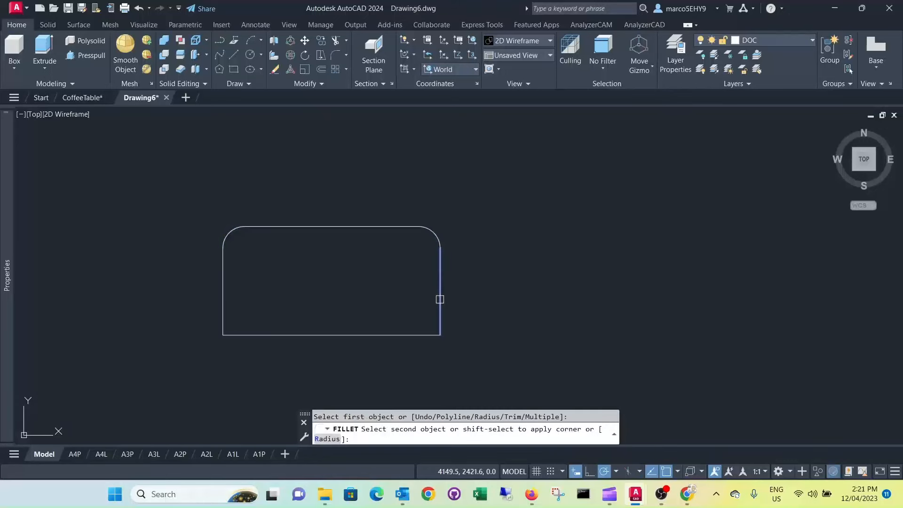
click(408, 334)
key(Return)
click(254, 335)
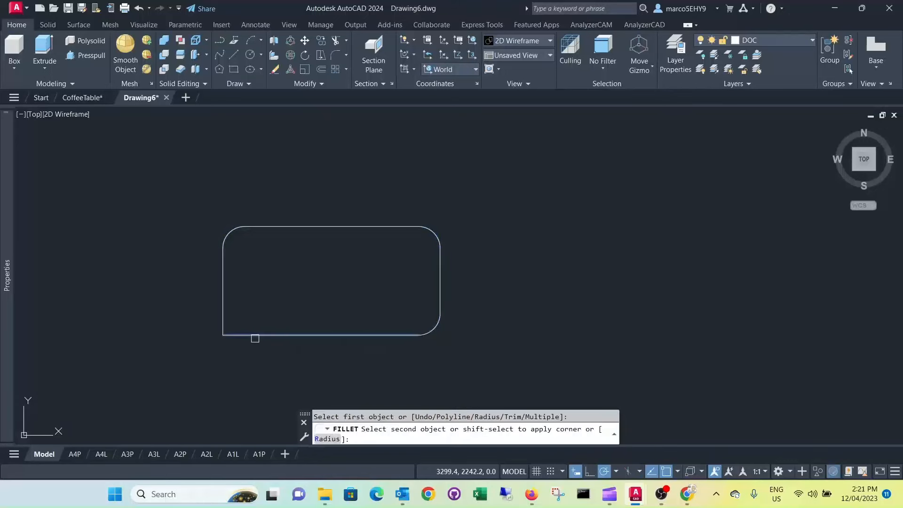
click(224, 310)
- Draw a 120 by 25 leg rectangle inside the tabletop, starting where the upper-left arc meets the top edge
scroll(274, 262, up, 4)
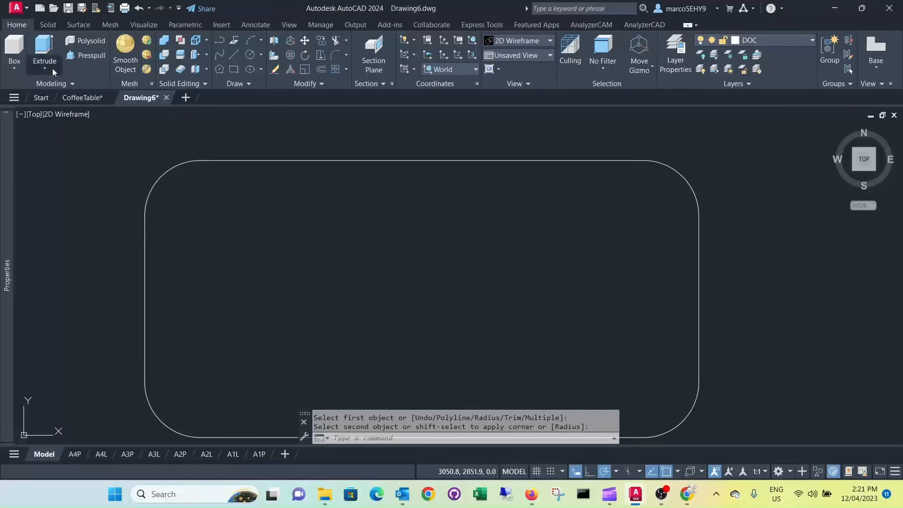
click(233, 69)
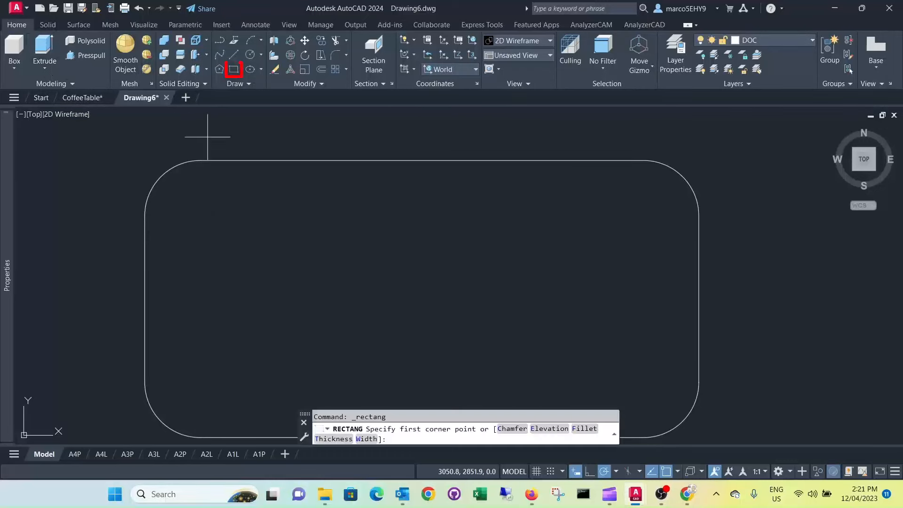
click(200, 161)
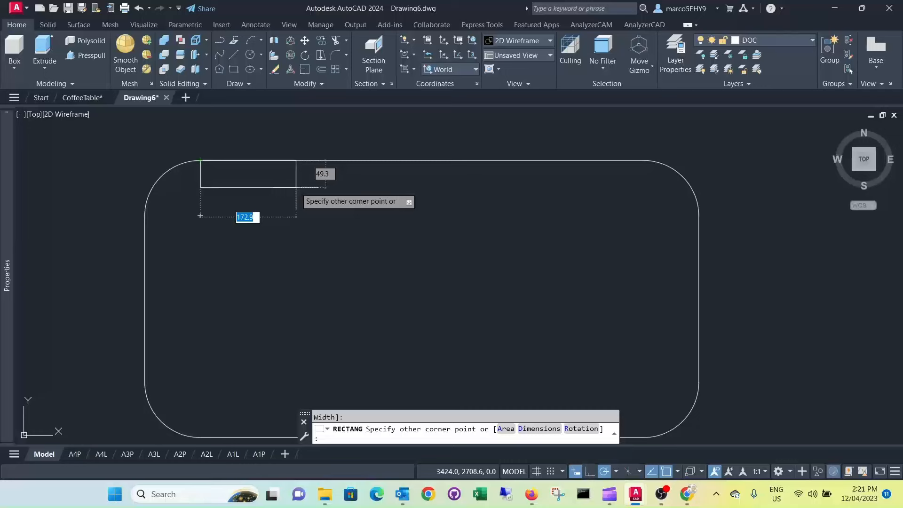
text(120)
key(Tab)
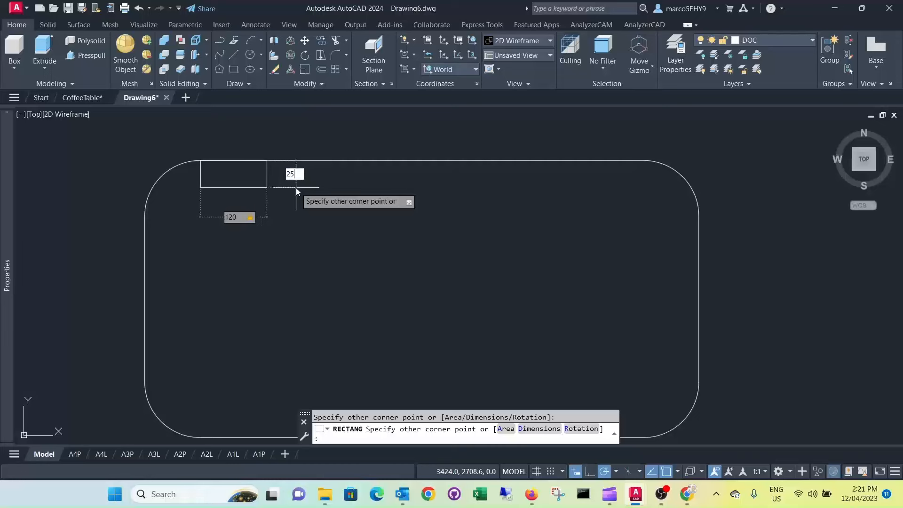
text(25)
key(Return)
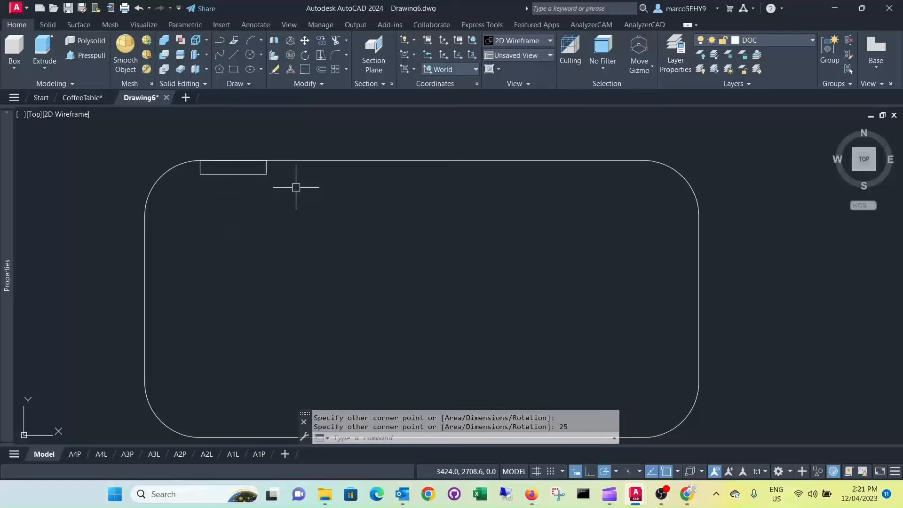
- Move the leg rectangle 50 to the right along the tabletop's top edge
scroll(201, 172, up, 2)
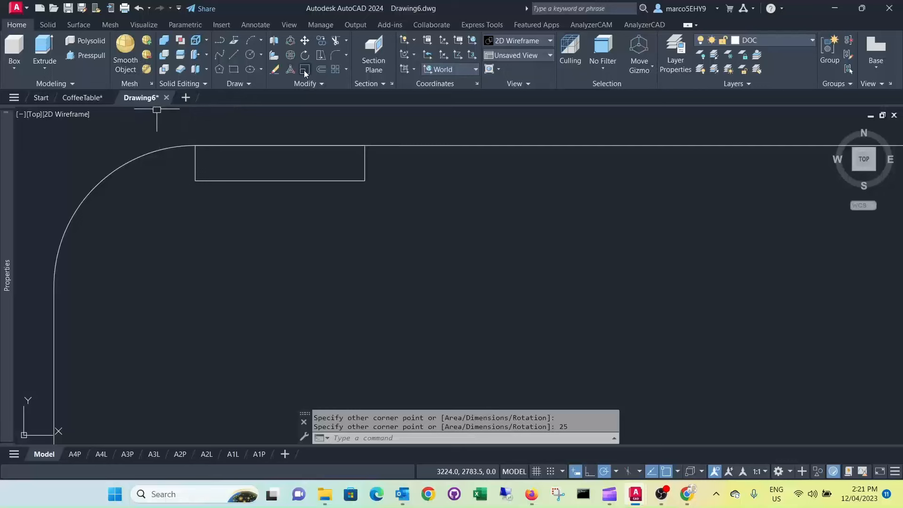
click(304, 40)
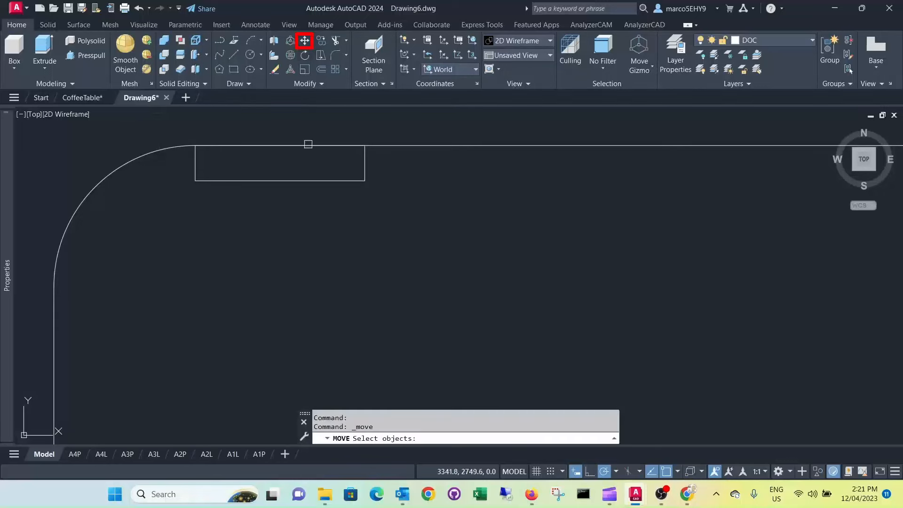
click(389, 203)
click(291, 169)
key(Return)
click(377, 281)
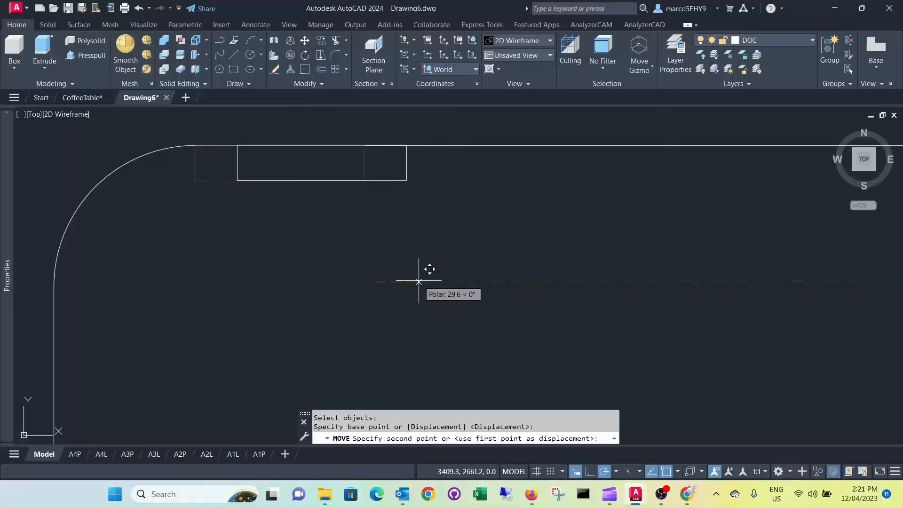
text(50)
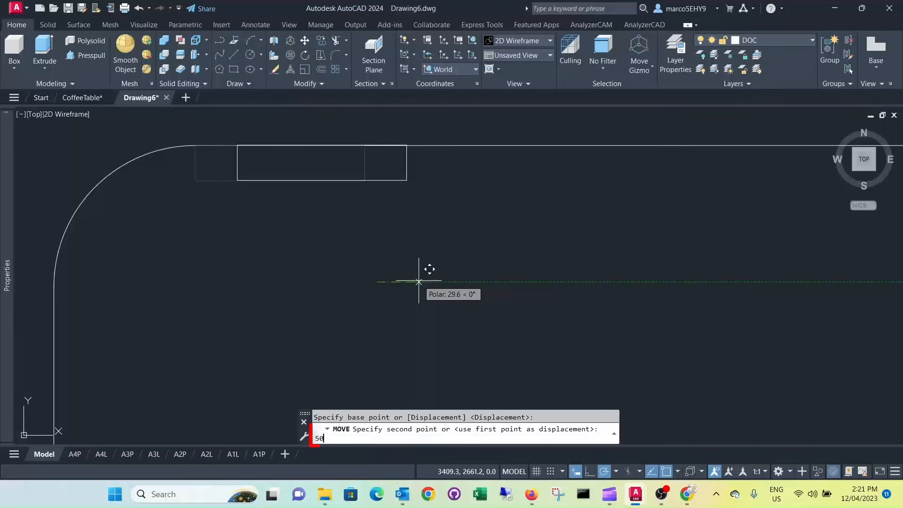
key(Return)
- Mirror the leg rectangle about the vertical line through the top edge's midpoint, keeping the original
scroll(434, 233, down, 5)
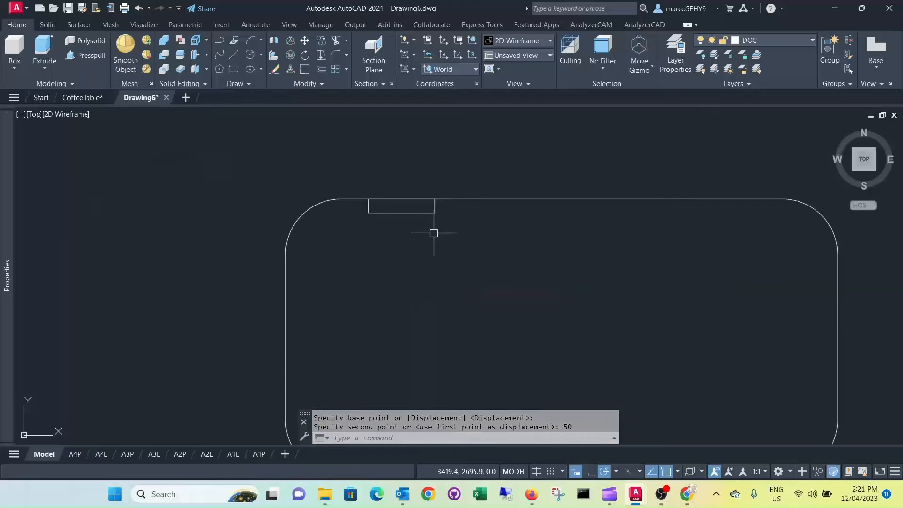
middle_drag(512, 252, 443, 198)
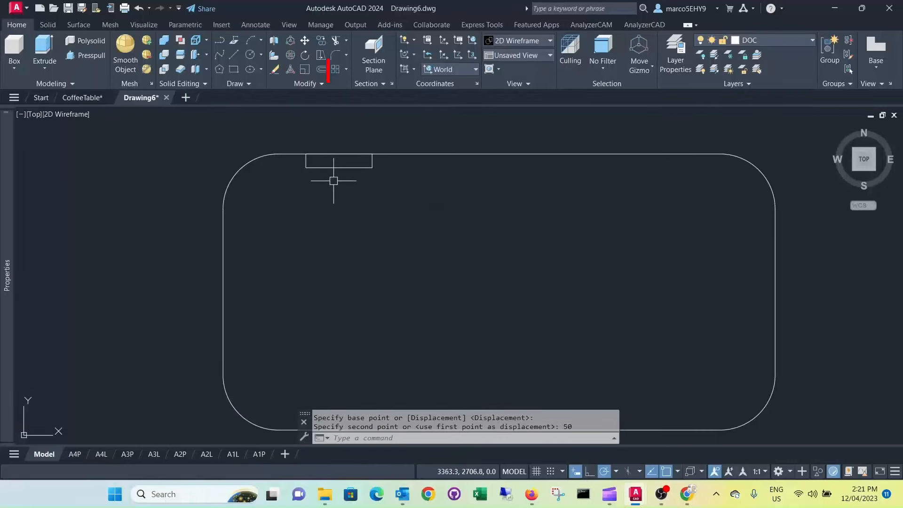
middle_drag(479, 225, 460, 205)
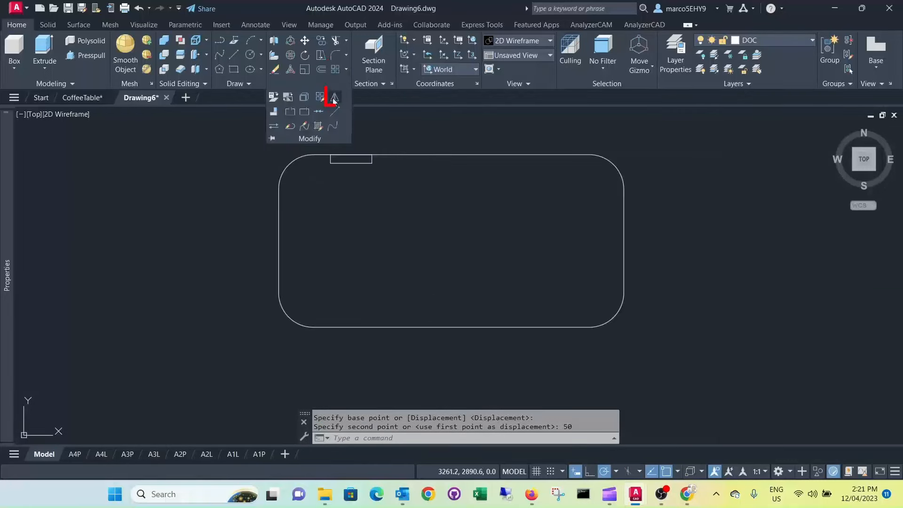
click(334, 98)
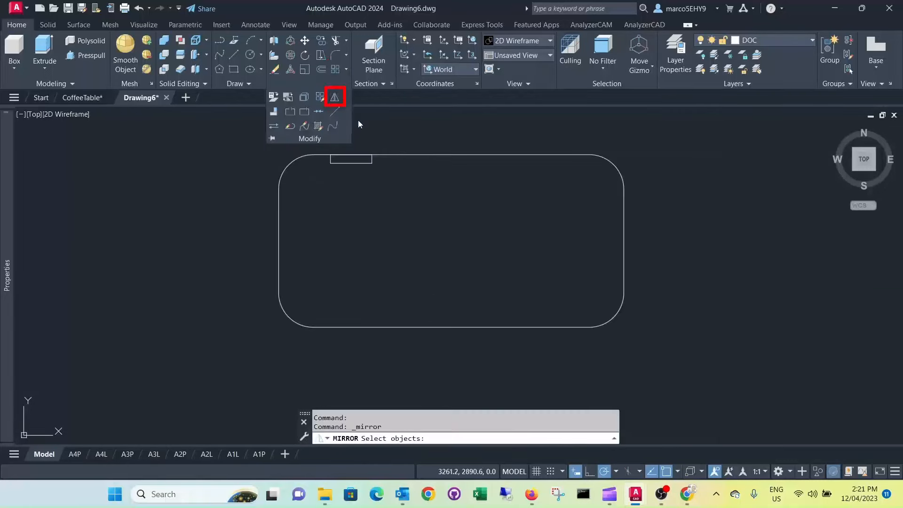
click(360, 162)
key(Return)
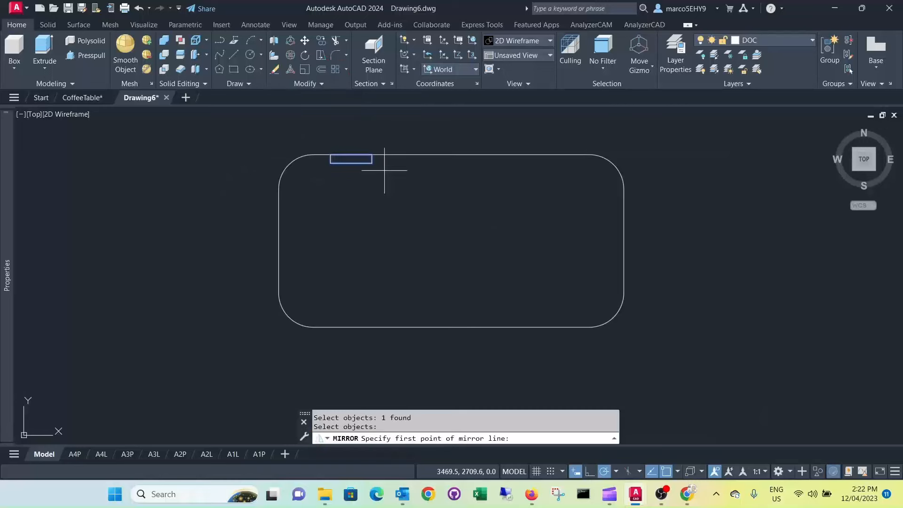
click(451, 154)
click(452, 128)
key(Return)
- Mirror both upper leg rectangles about the tabletop's horizontal centreline to the bottom edge, keeping the originals
key(Return)
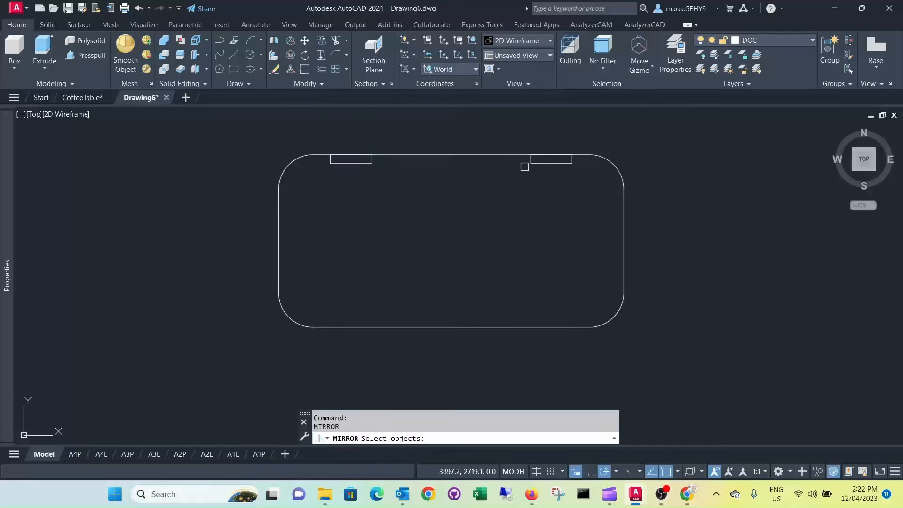
click(564, 164)
click(357, 163)
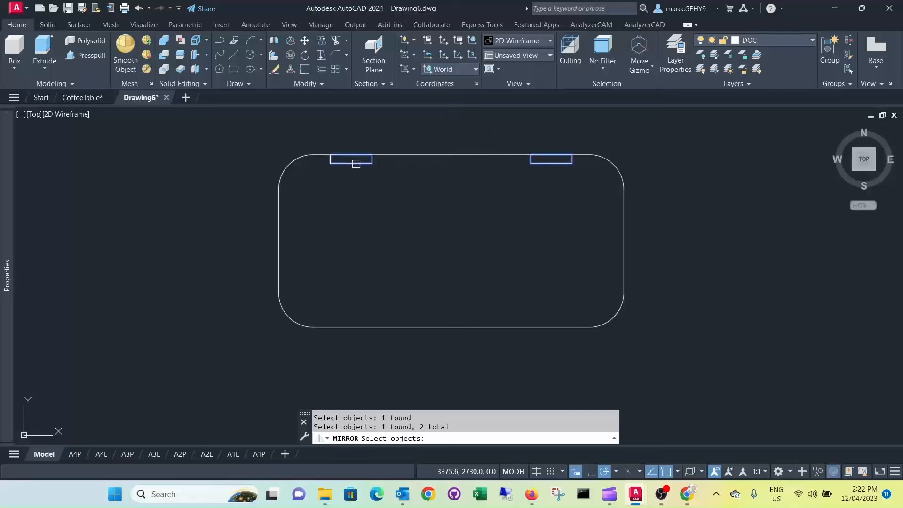
key(Return)
click(625, 238)
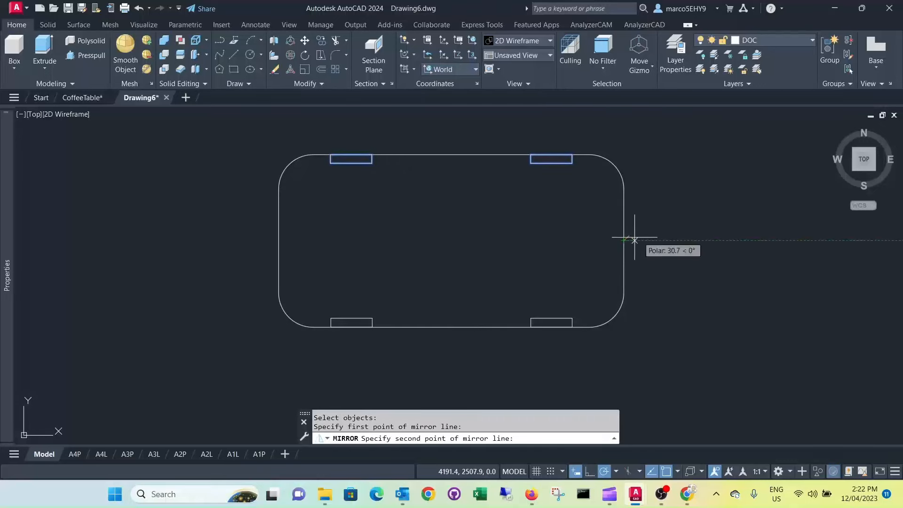
click(664, 236)
key(Return)
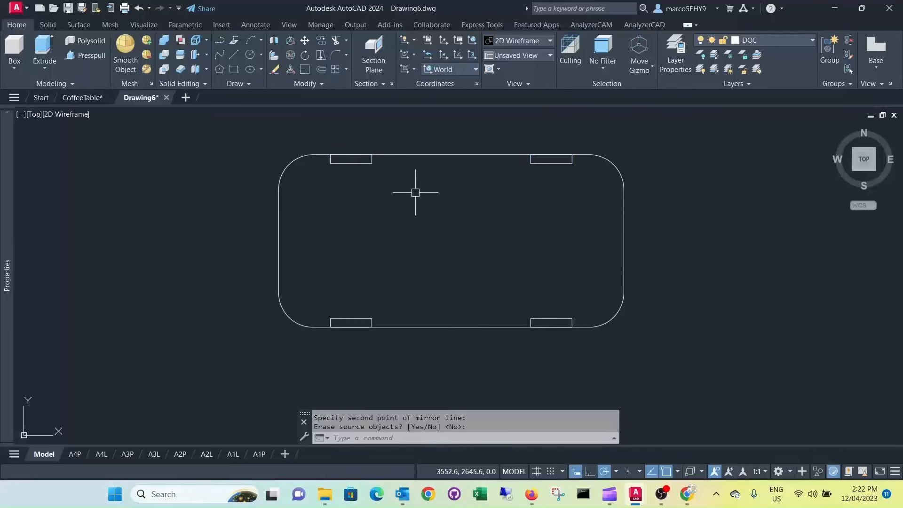
- Offset the rounded tabletop outline 2 inward
scroll(371, 174, up, 4)
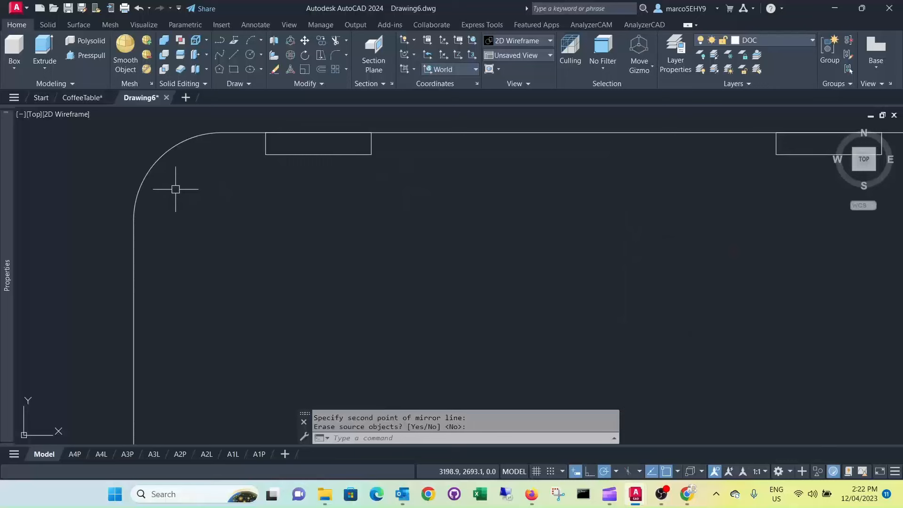
scroll(179, 188, down, 2)
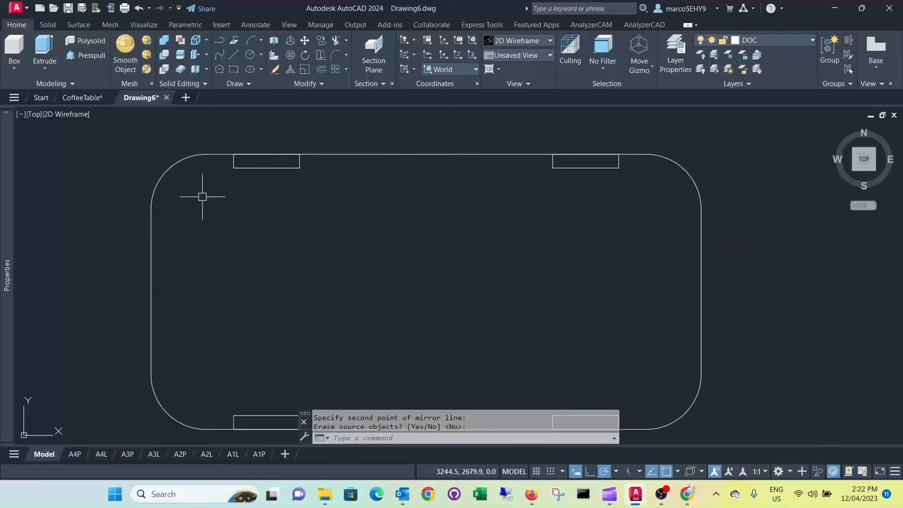
click(321, 70)
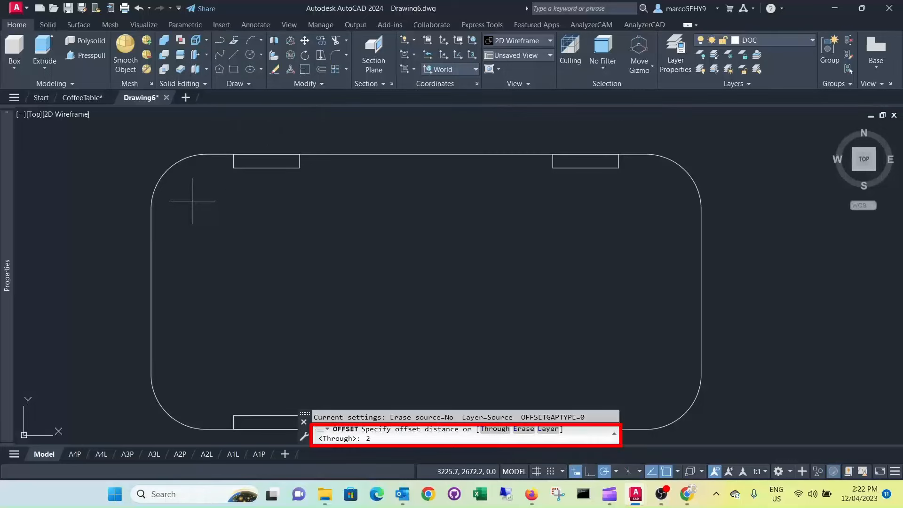
text(2)
key(Return)
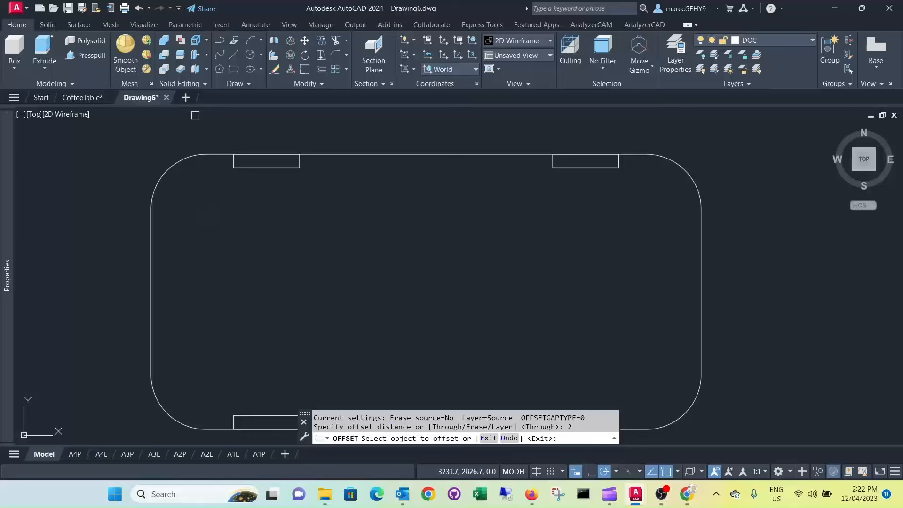
click(151, 266)
click(195, 247)
key(Return)
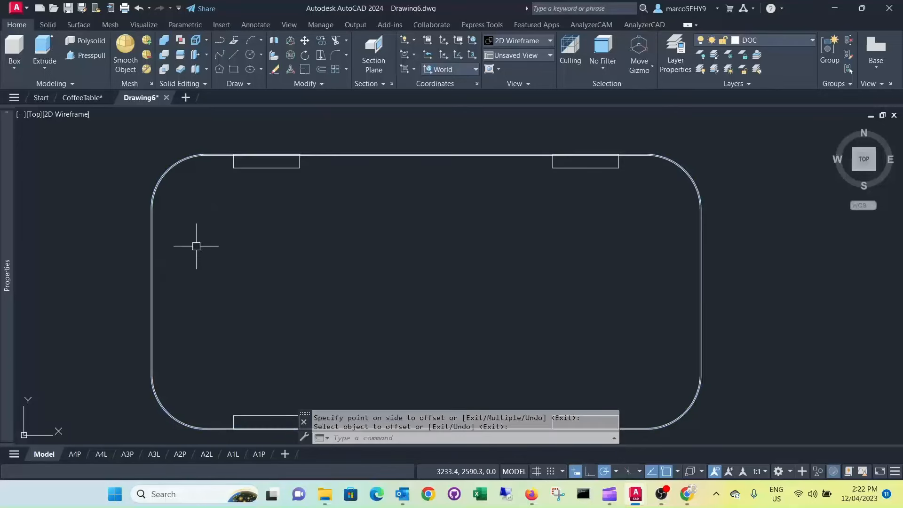
- Trim the inner offset line where it crosses the two upper leg rectangles
scroll(246, 172, up, 2)
scroll(246, 172, up, 2)
middle_drag(280, 145, 272, 168)
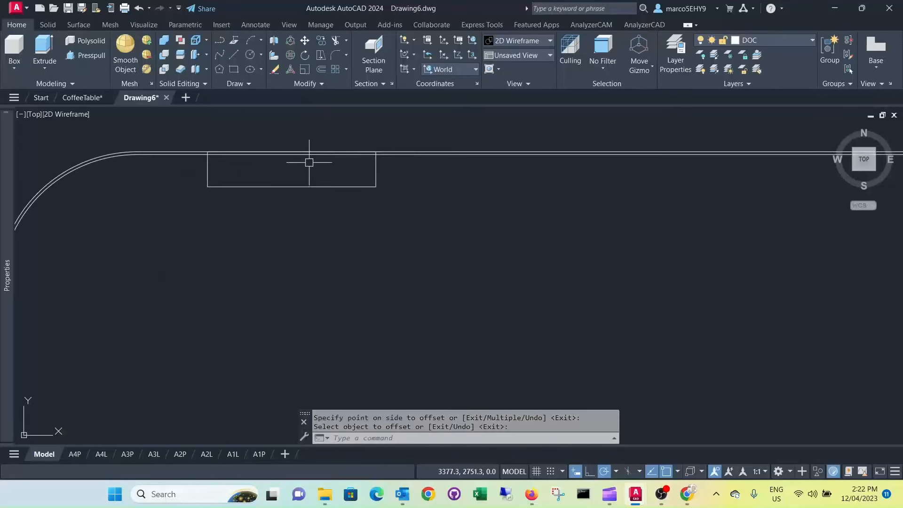
click(336, 41)
click(319, 156)
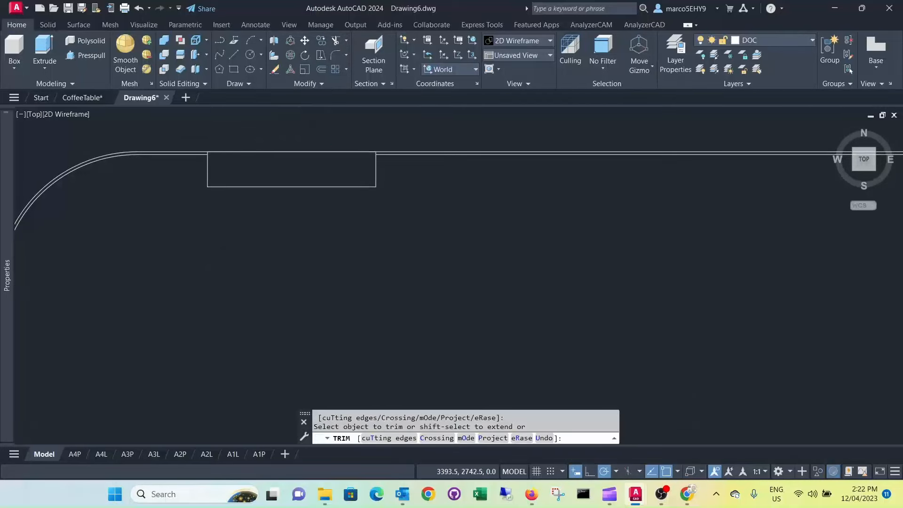
scroll(320, 158, down, 6)
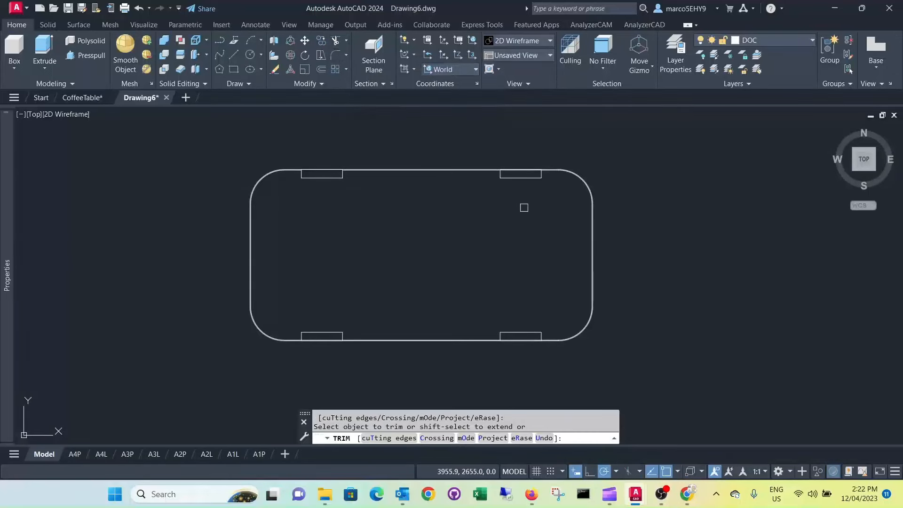
scroll(524, 183, up, 5)
scroll(513, 159, up, 2)
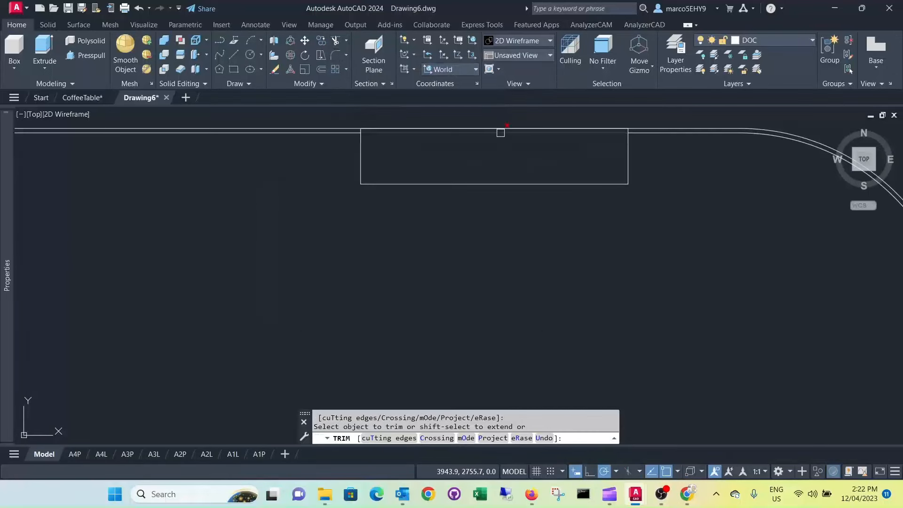
- Trim the inner offset line where it crosses the two lower leg rectangles
scroll(500, 139, down, 5)
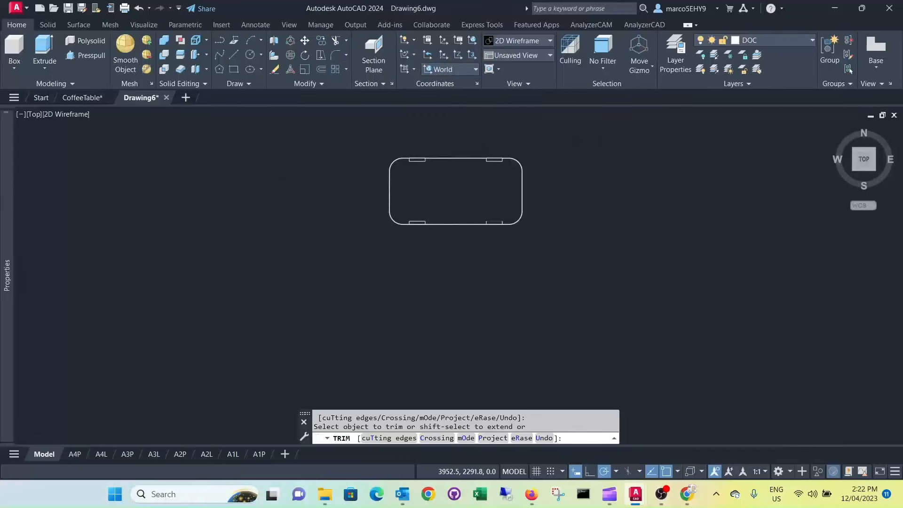
scroll(491, 221, up, 5)
scroll(491, 227, up, 2)
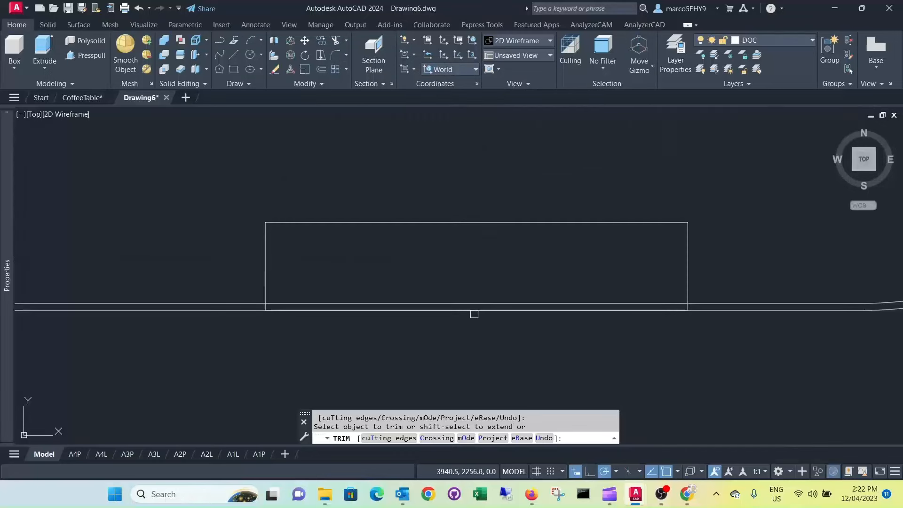
click(473, 305)
scroll(427, 294, down, 5)
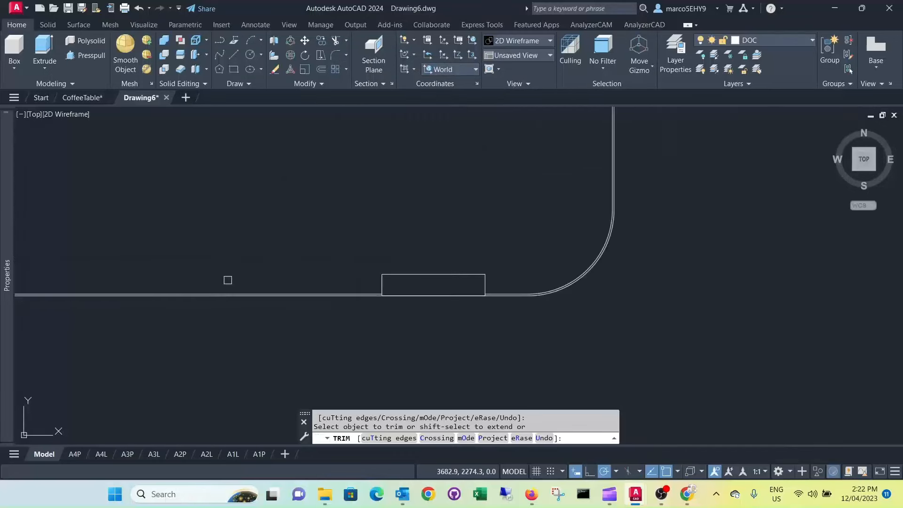
scroll(176, 284, up, 8)
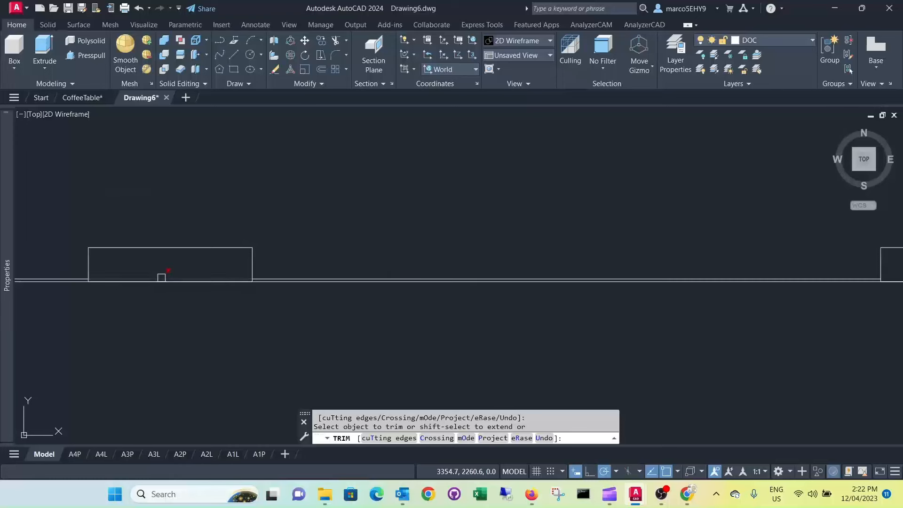
key(Escape)
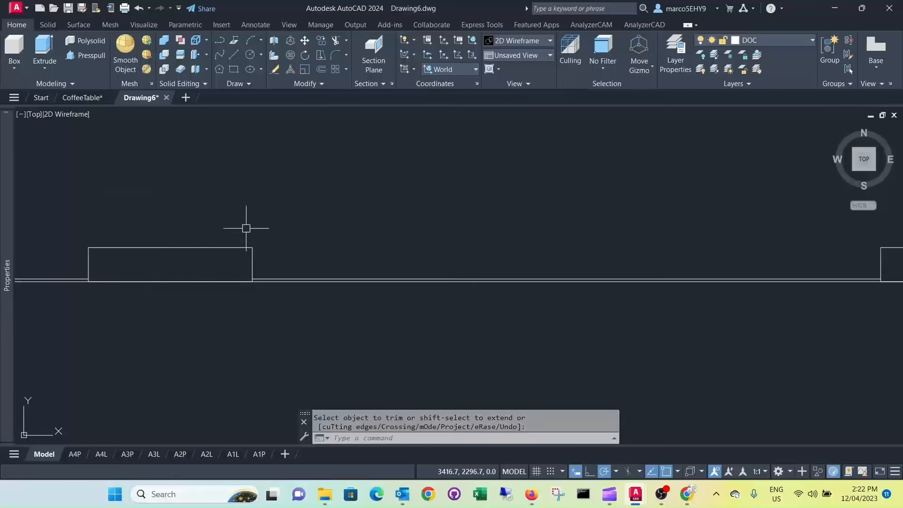
- Presspull the tabletop area bounded by the inner outline and leg cut-outs to a height of 33 in a 3D view
scroll(246, 227, down, 8)
scroll(266, 123, up, 2)
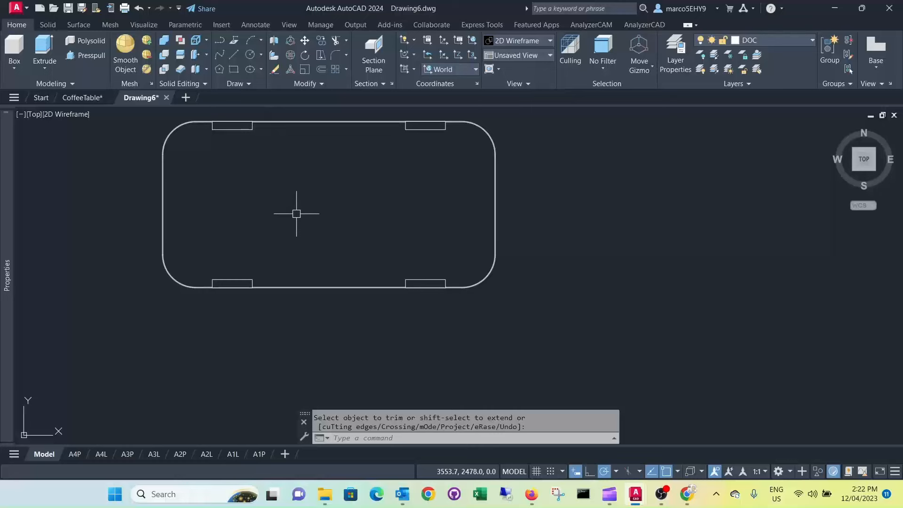
shift+middle_drag(297, 209, 278, 128)
scroll(252, 277, up, 5)
scroll(311, 203, down, 5)
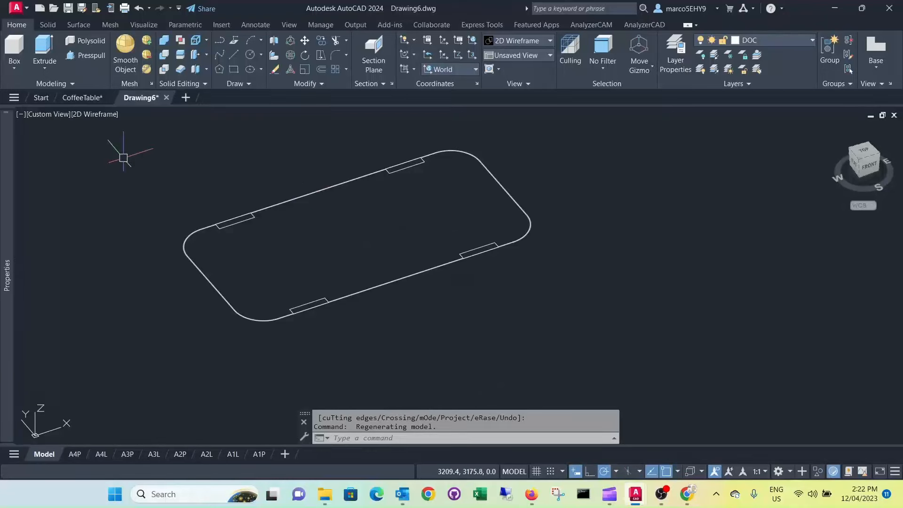
scroll(318, 232, up, 2)
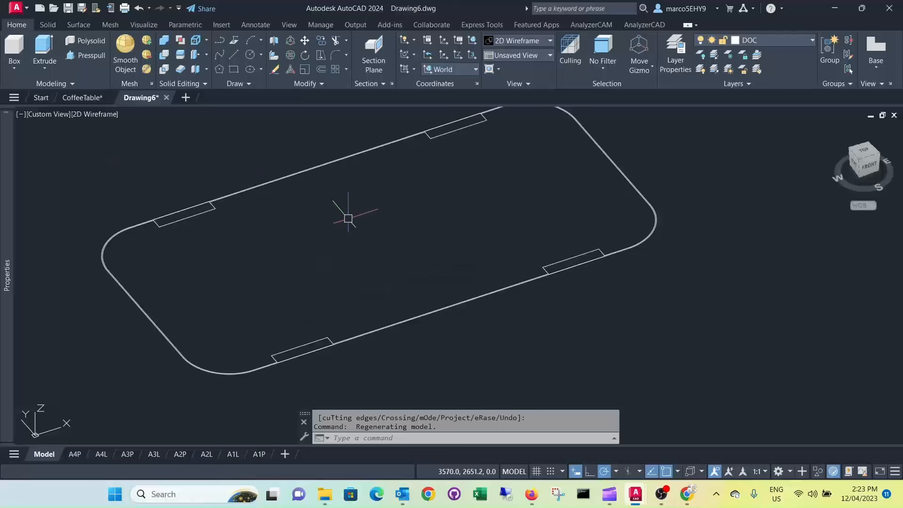
click(89, 57)
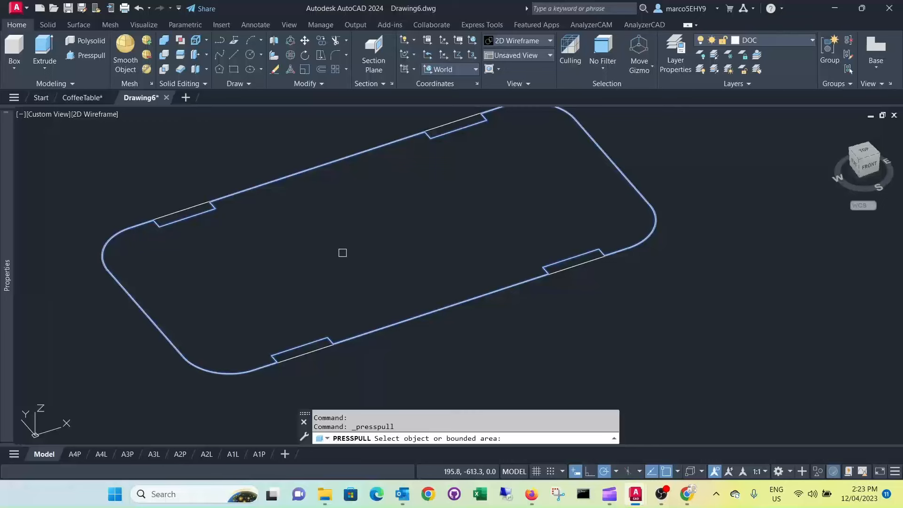
click(342, 252)
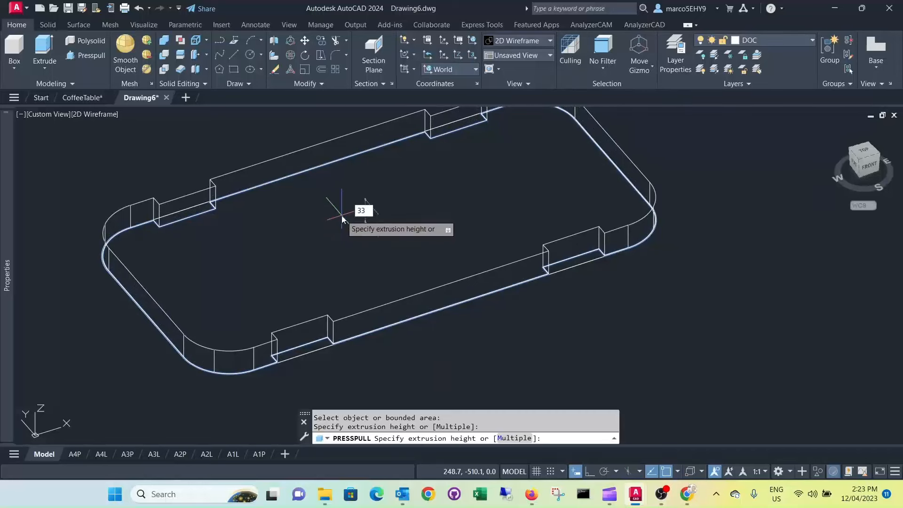
key(Return)
key(Return)
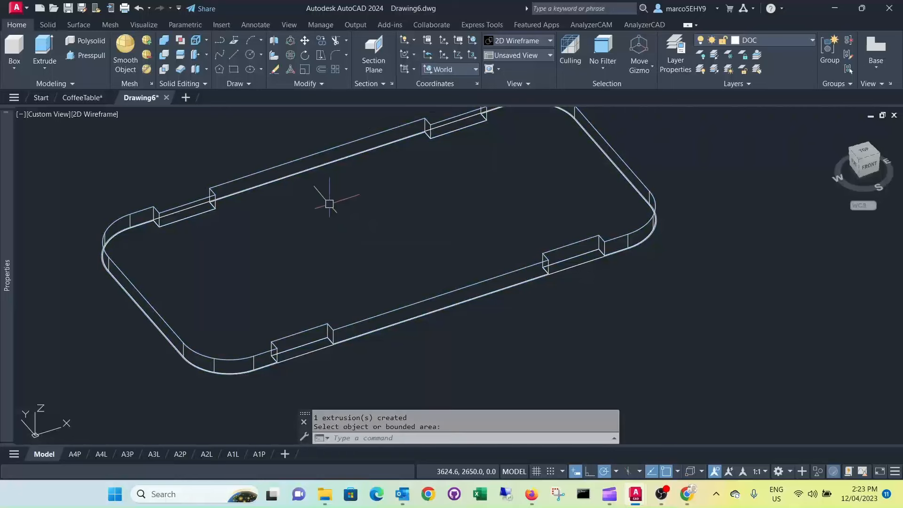
- Move the extruded tabletop 400 straight up along the Z axis
scroll(328, 200, down, 2)
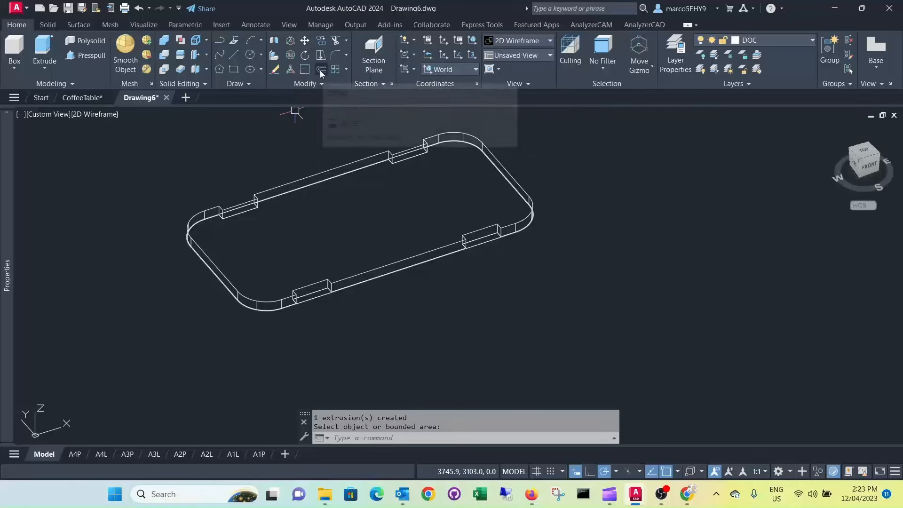
click(306, 45)
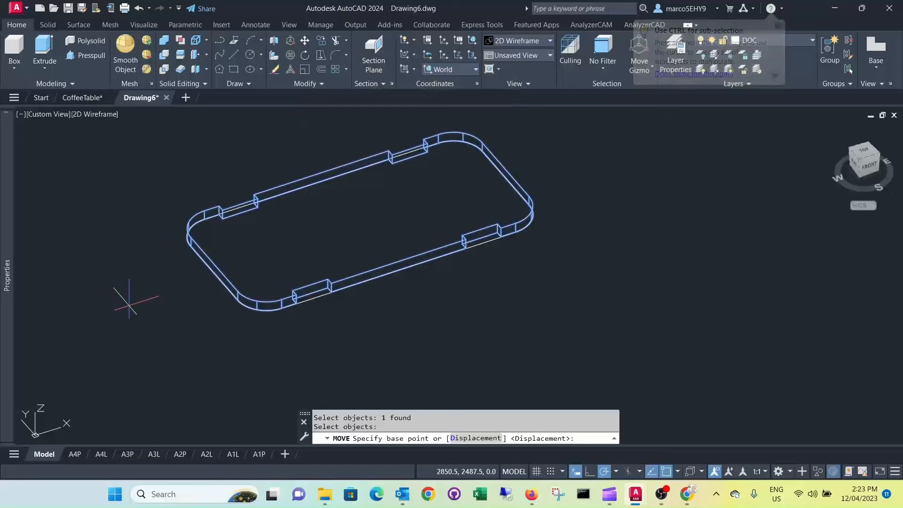
click(129, 303)
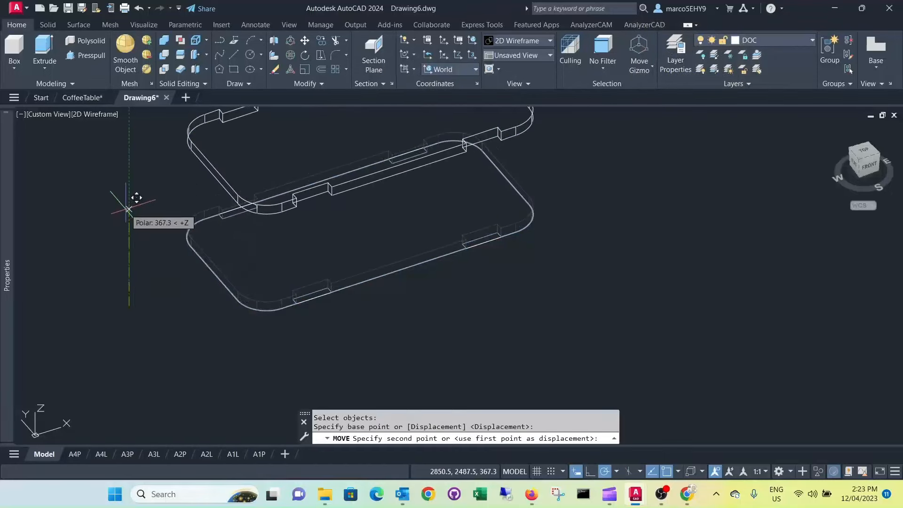
text(400)
key(Return)
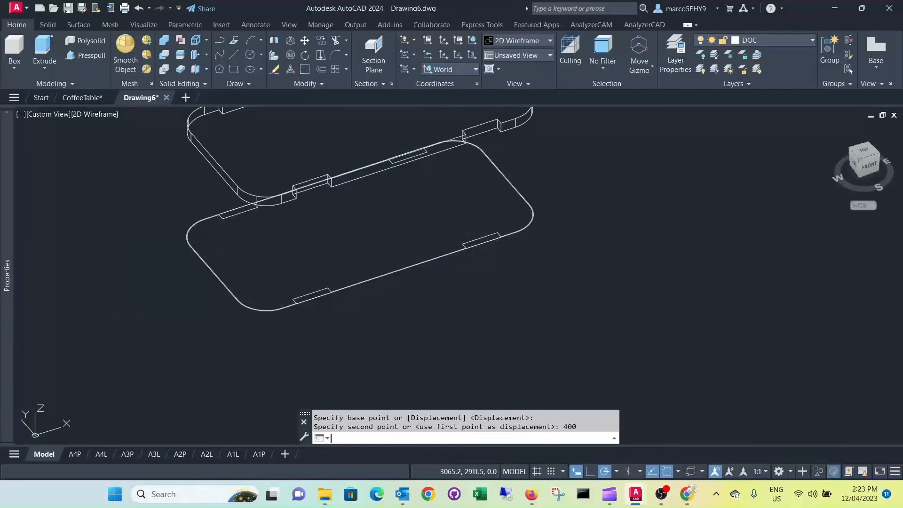
- Move the extruded tabletop down by its own thickness, from a leg notch's upper corner to the lower corner directly beneath it
scroll(112, 238, down, 4)
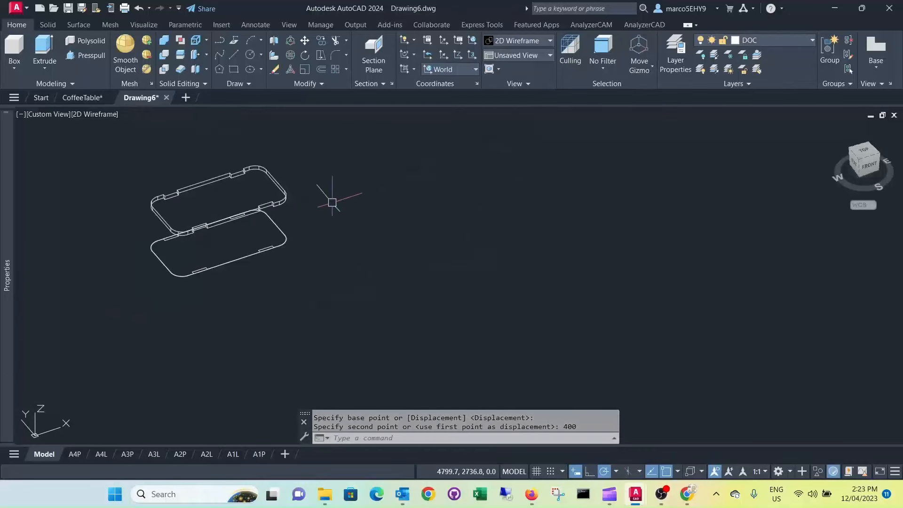
scroll(166, 210, up, 3)
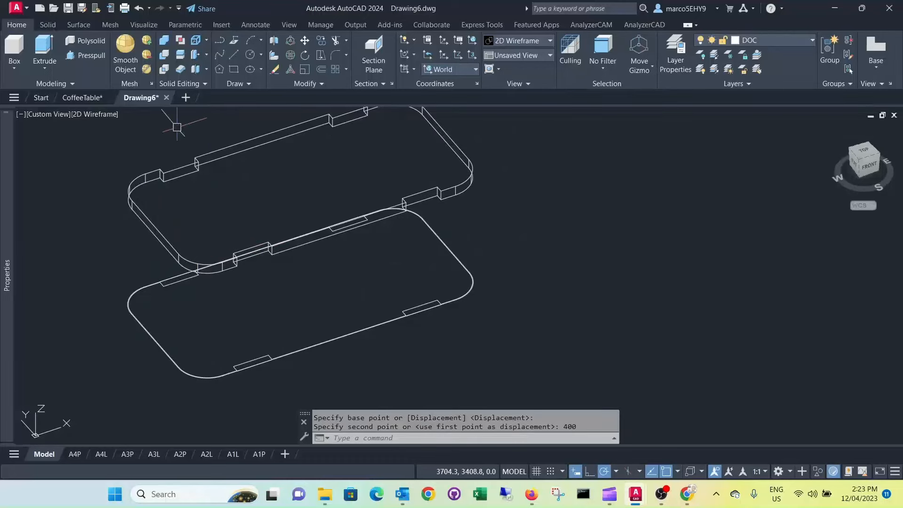
scroll(179, 140, up, 2)
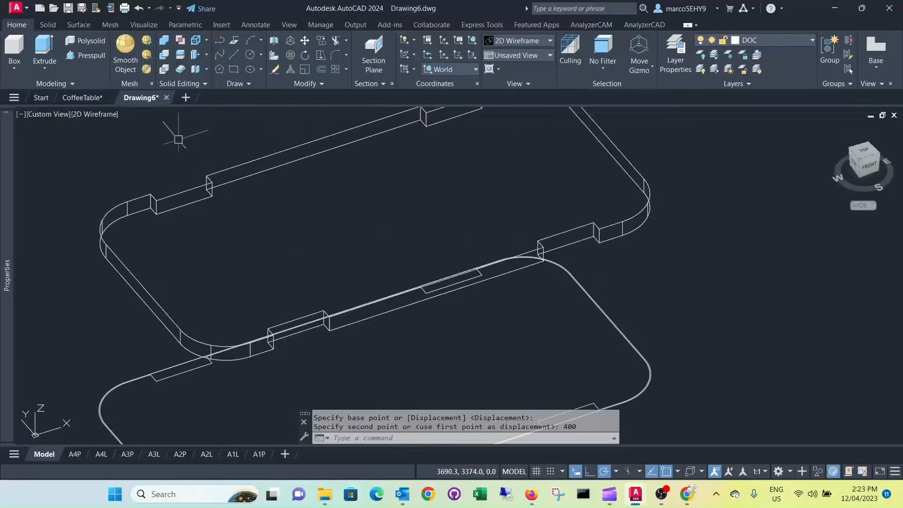
click(304, 41)
click(228, 168)
key(Return)
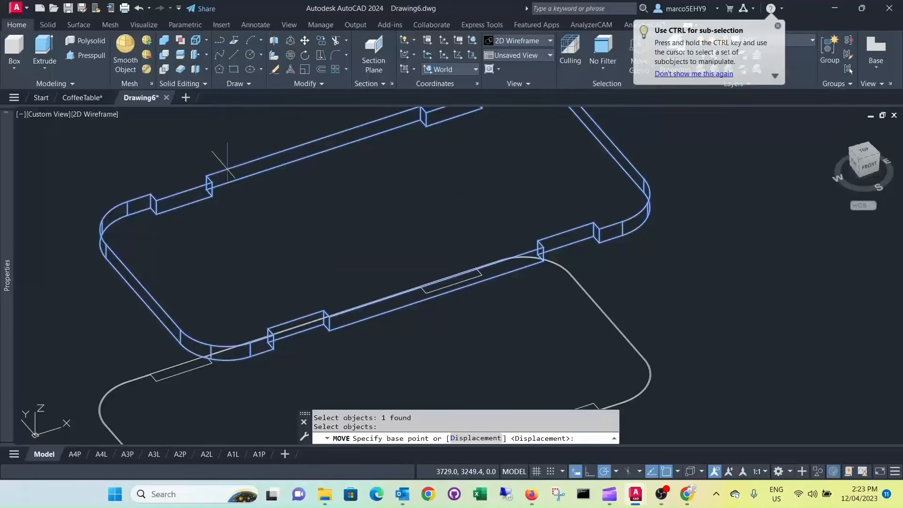
scroll(147, 198, up, 3)
scroll(171, 197, up, 2)
click(168, 195)
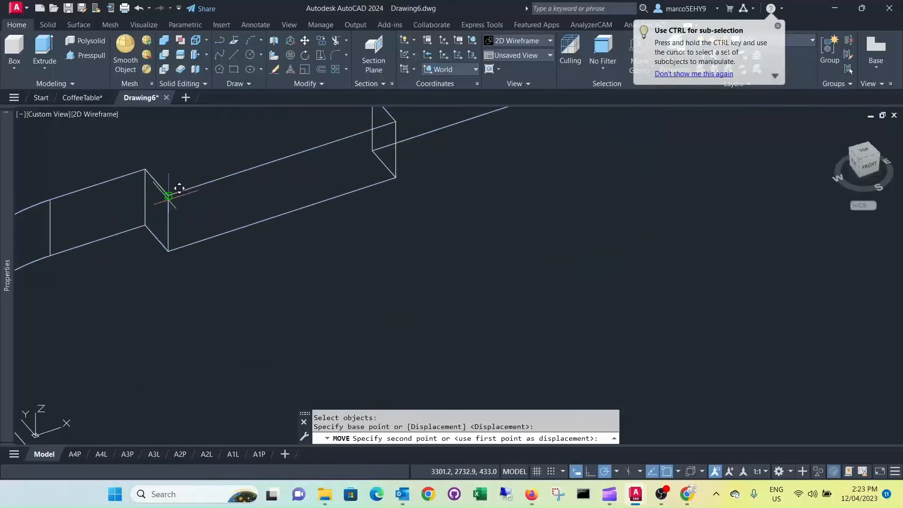
click(179, 240)
scroll(302, 306, down, 5)
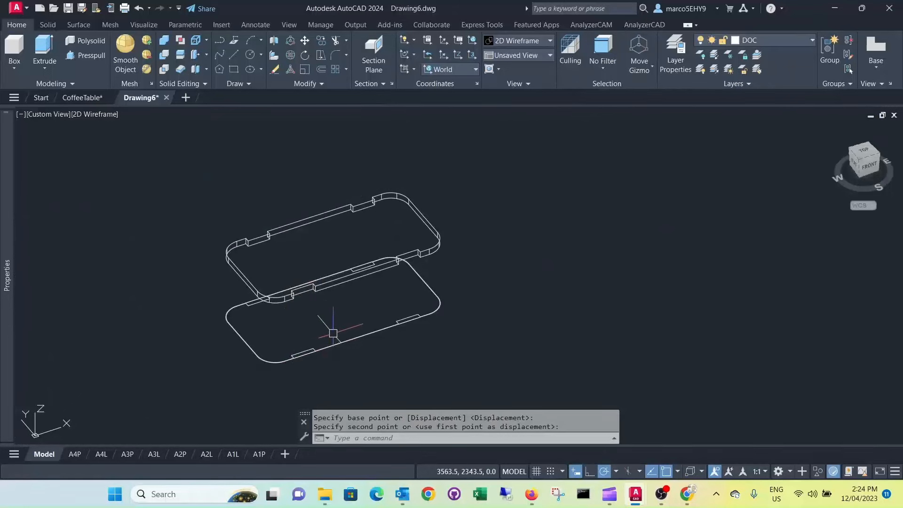
- Copy the flat 2D plan, with both outlines and all four leg rectangles, to an empty area in front of the model
shift+middle_drag(312, 329, 345, 330)
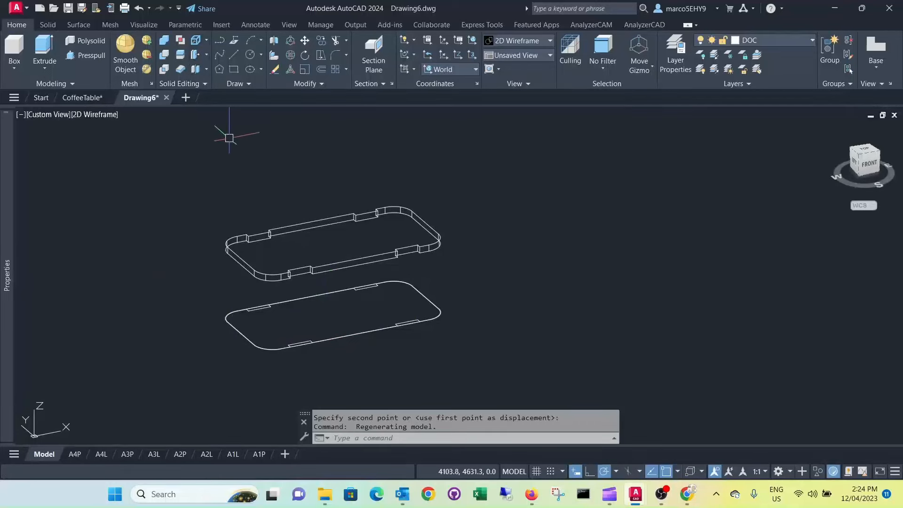
click(321, 41)
scroll(294, 194, down, 2)
click(446, 327)
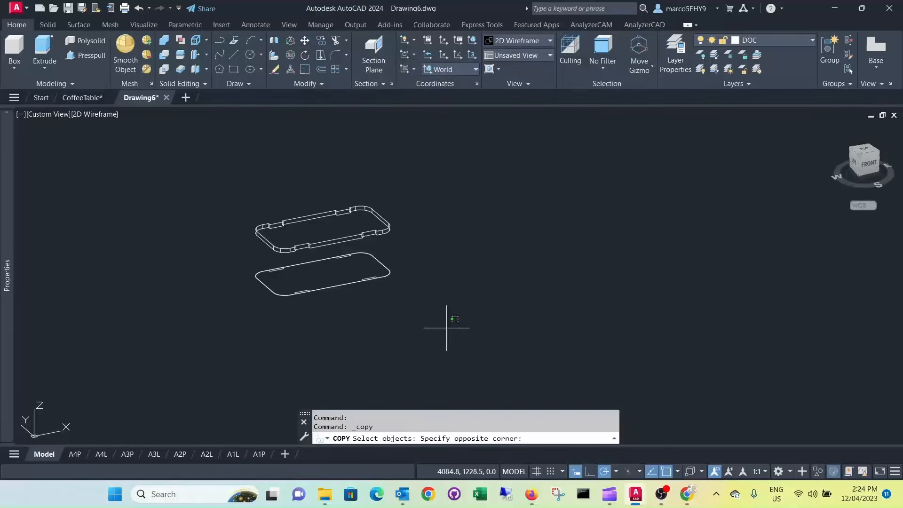
click(239, 262)
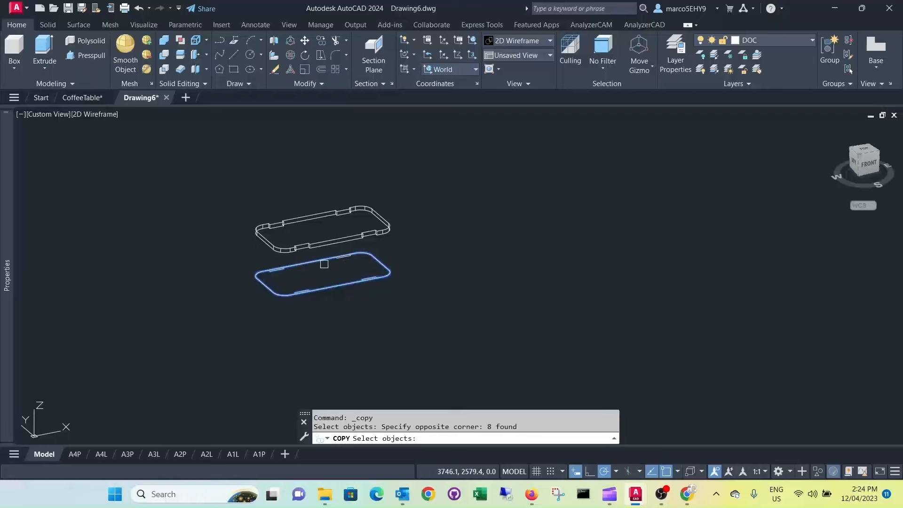
scroll(324, 264, up, 4)
click(346, 261)
click(270, 236)
key(Return)
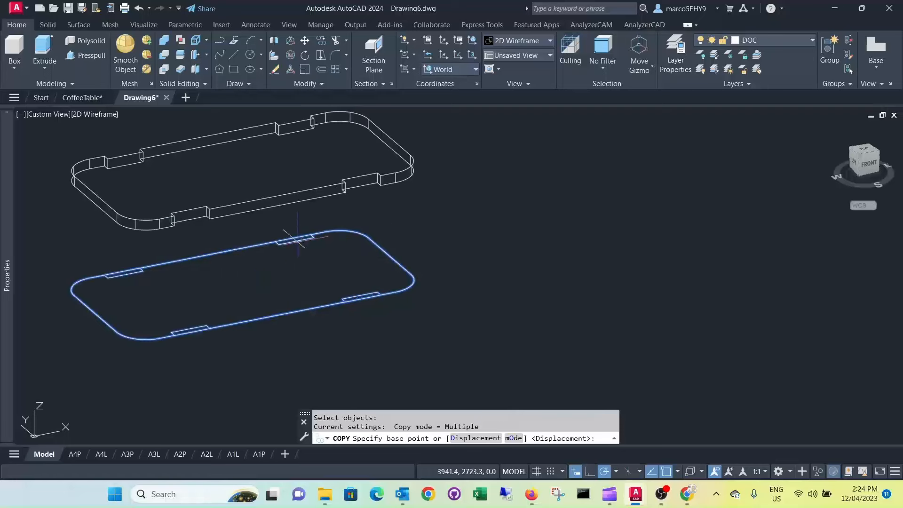
scroll(296, 254, down, 3)
click(173, 329)
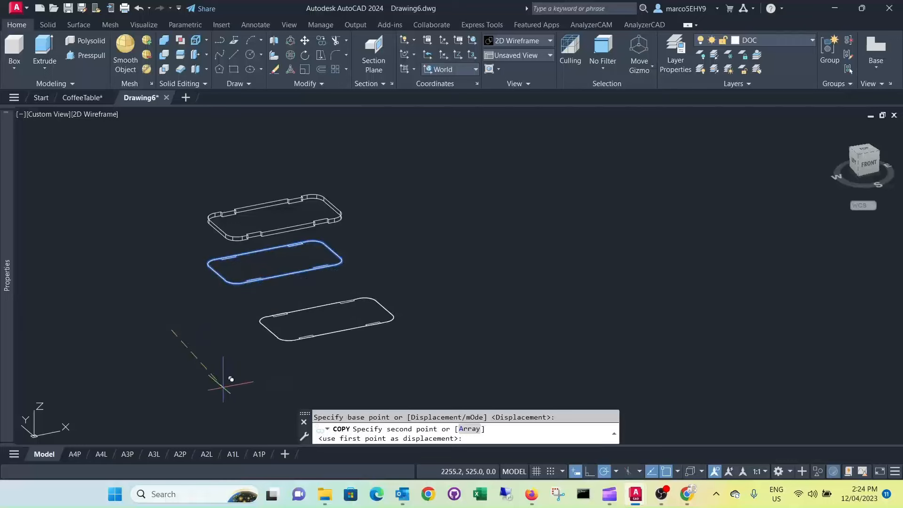
click(238, 374)
key(Return)
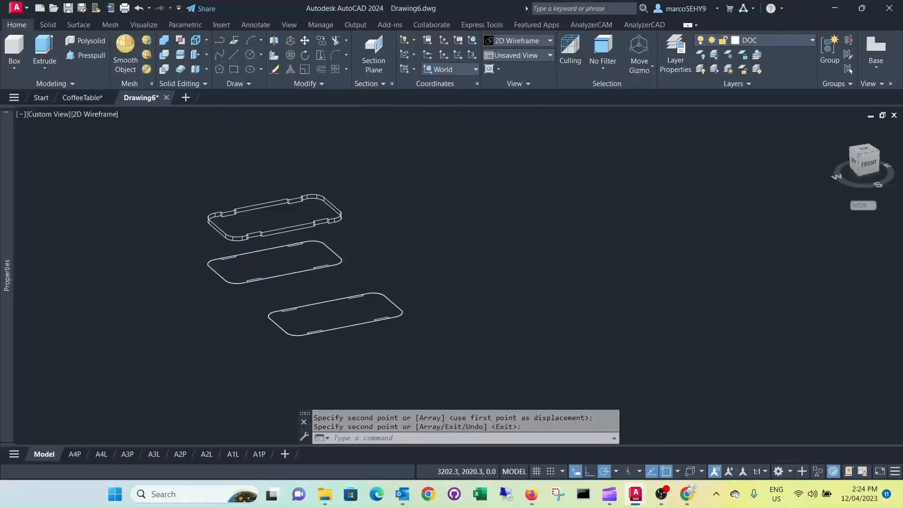
- Model the front-left leg as a box from its rectangle in the original plan up to the top of the raised tabletop
scroll(243, 252, up, 4)
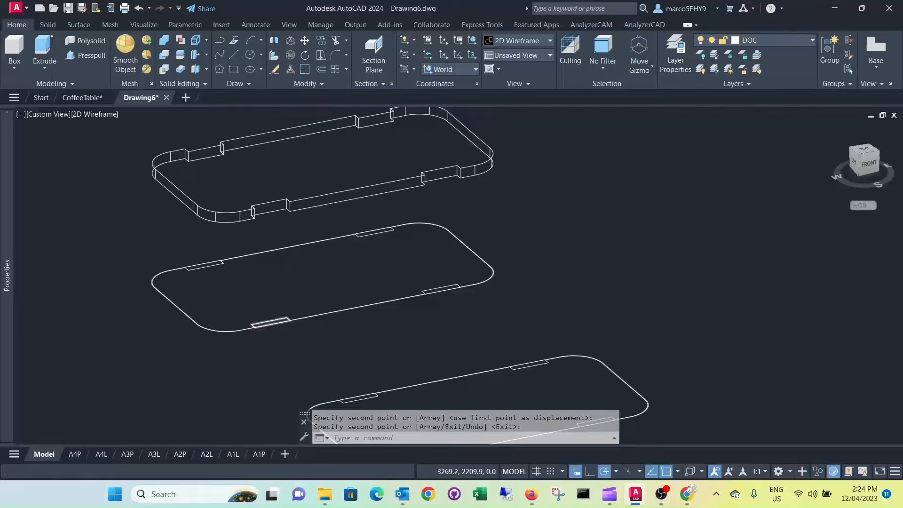
scroll(255, 335, up, 5)
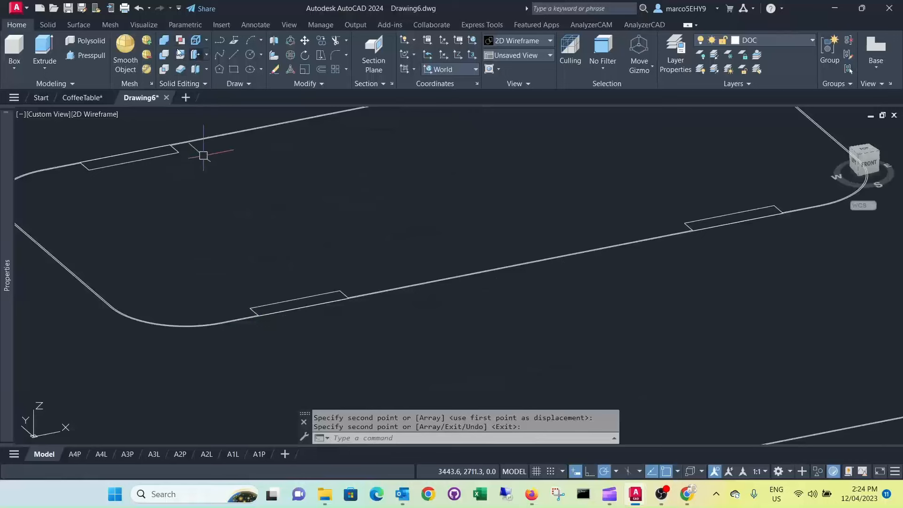
click(14, 47)
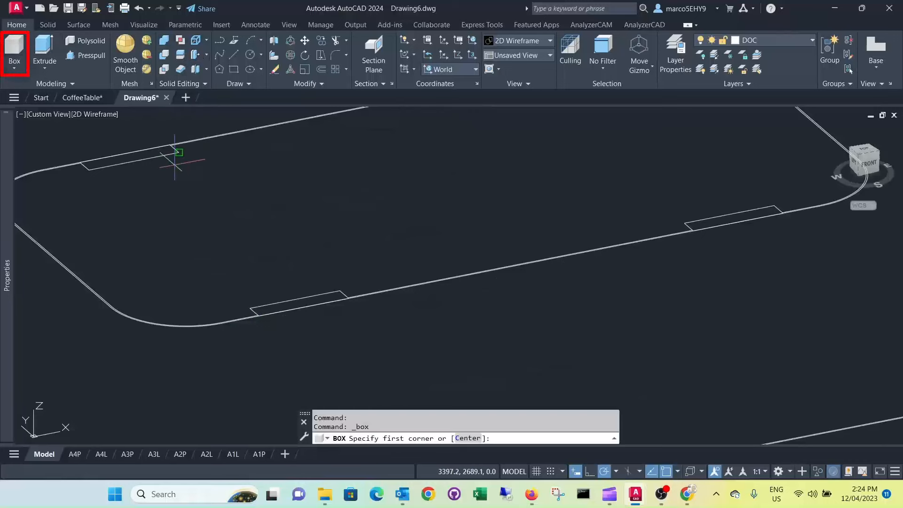
scroll(254, 312, up, 5)
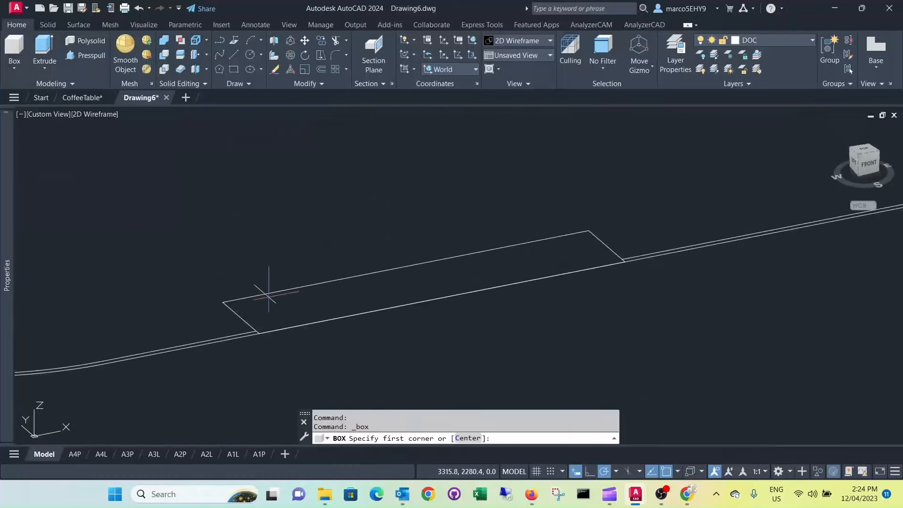
scroll(271, 295, up, 2)
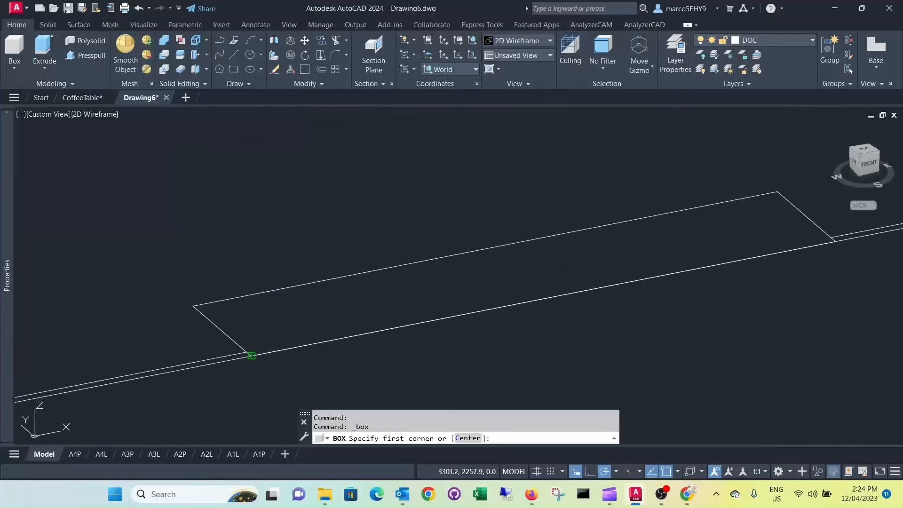
click(252, 356)
click(776, 191)
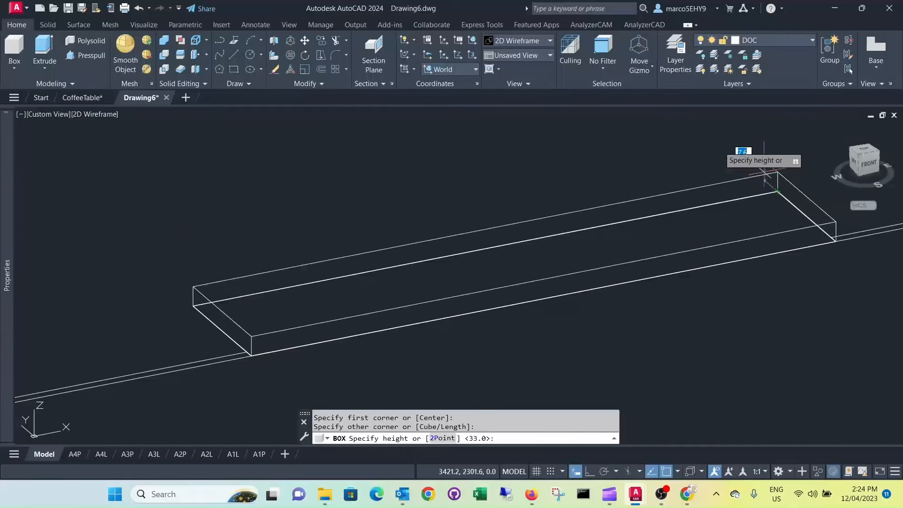
scroll(764, 175, down, 5)
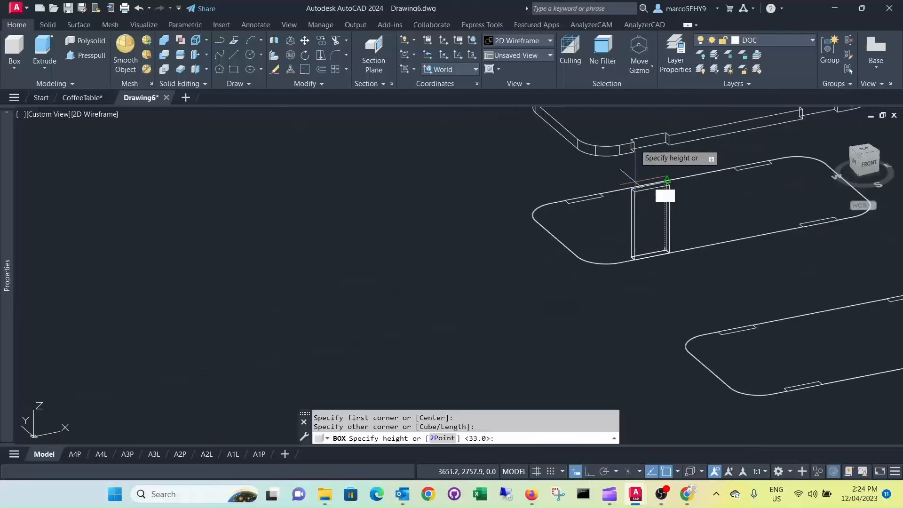
scroll(638, 144, up, 4)
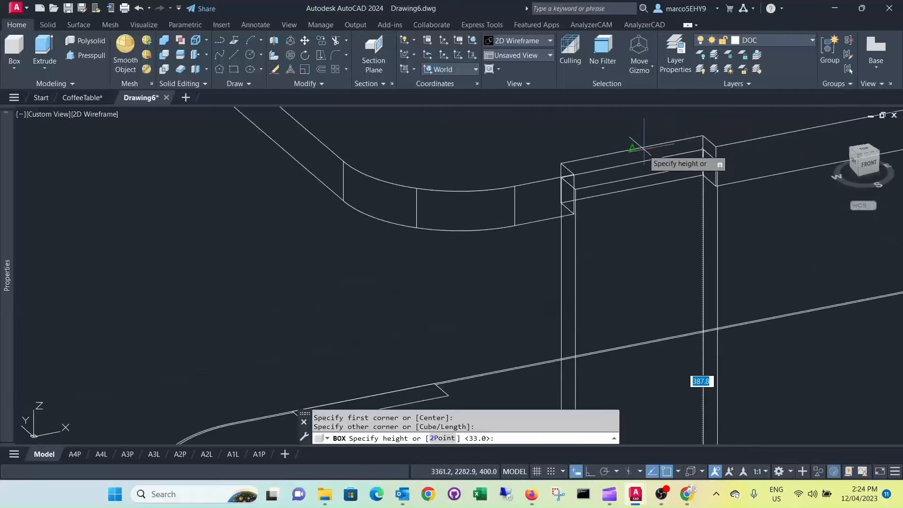
click(561, 163)
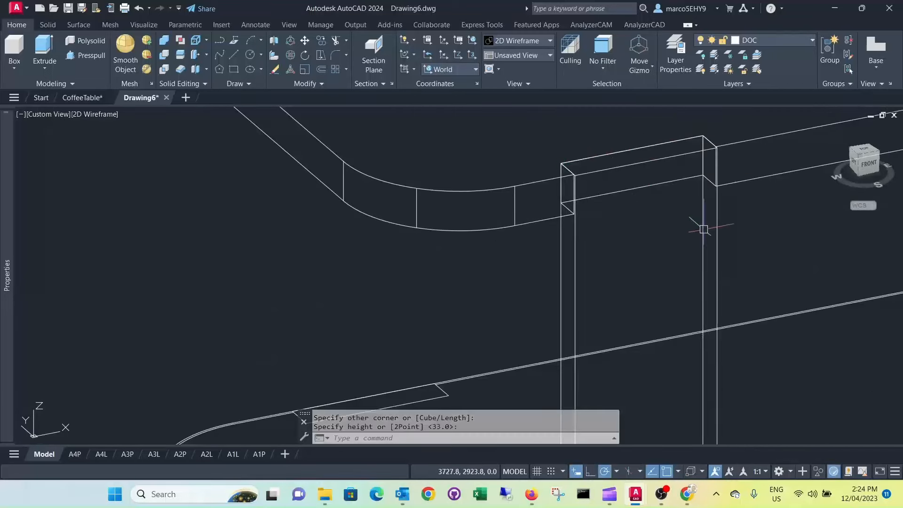
key(Return)
key(Escape)
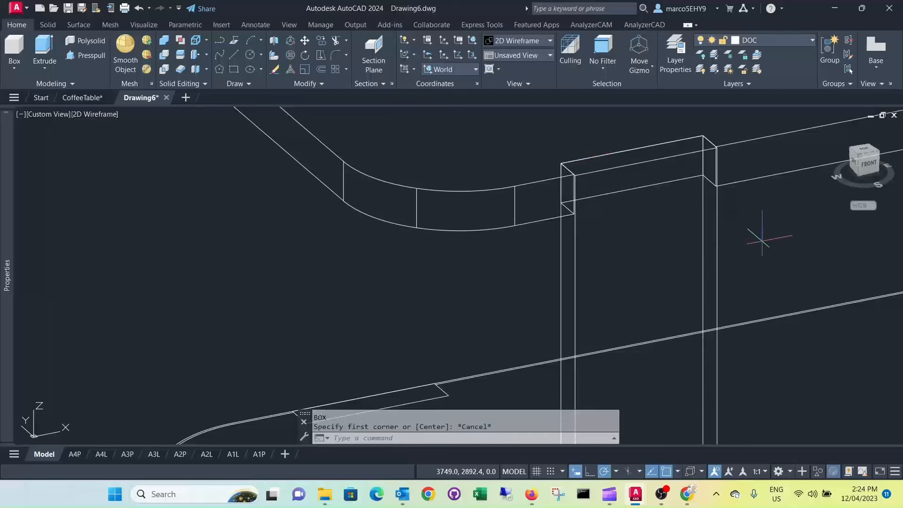
scroll(740, 238, down, 3)
mouse_move(715, 239)
middle_down()
mouse_move(620, 238)
mouse_move(528, 216)
middle_up()
scroll(605, 235, down, 2)
scroll(557, 248, down, 2)
middle_drag(524, 298, 509, 231)
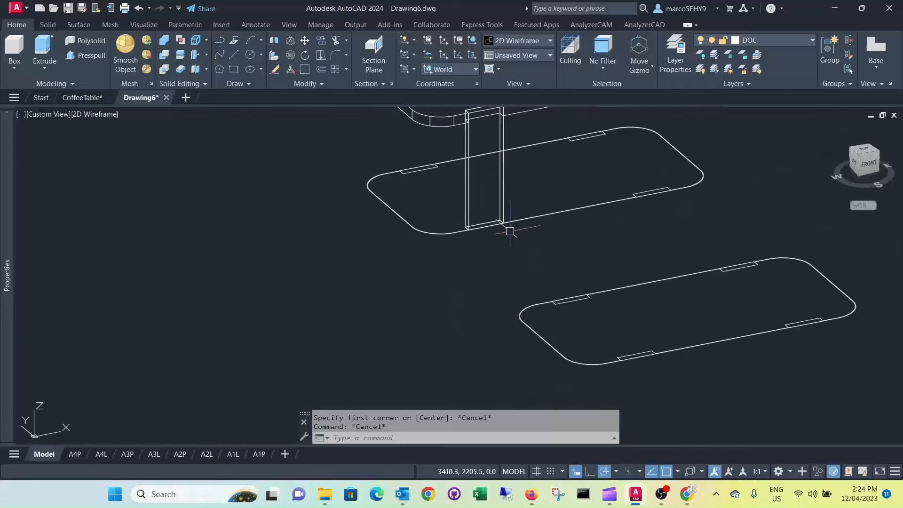
scroll(534, 292, up, 6)
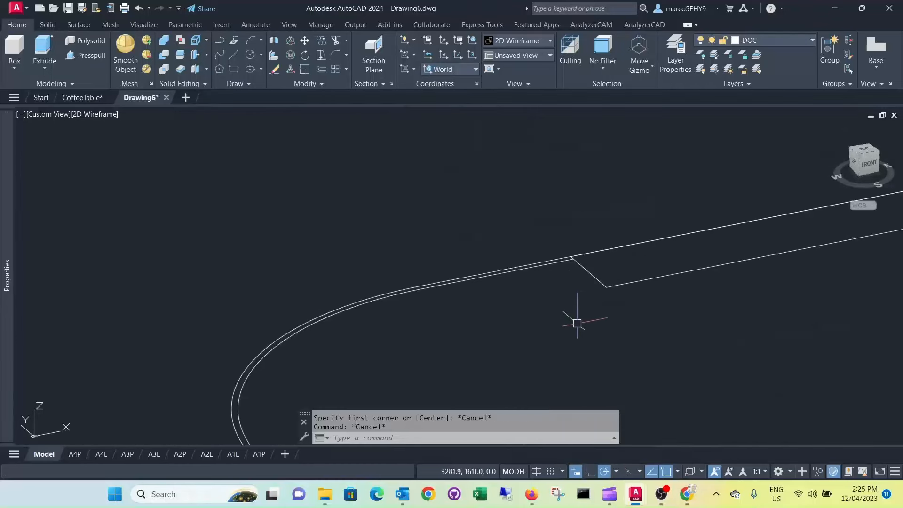
scroll(529, 254, up, 2)
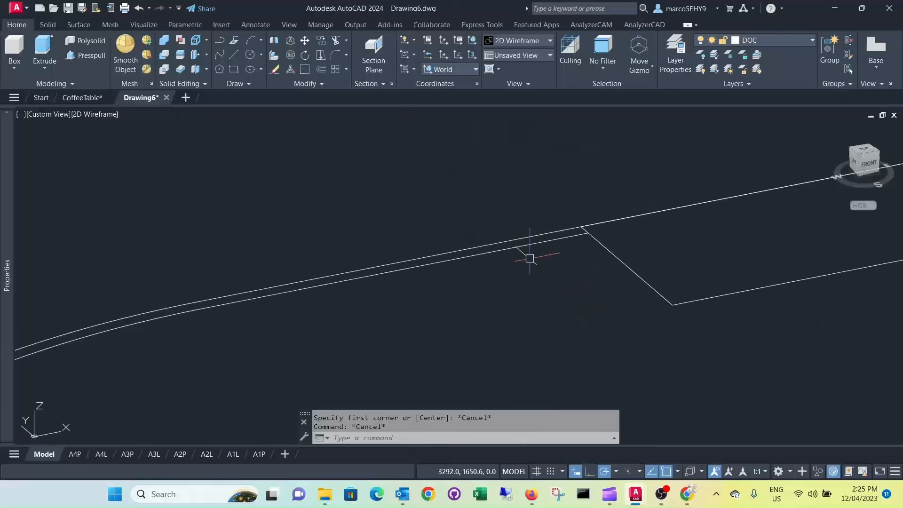
scroll(531, 233, up, 3)
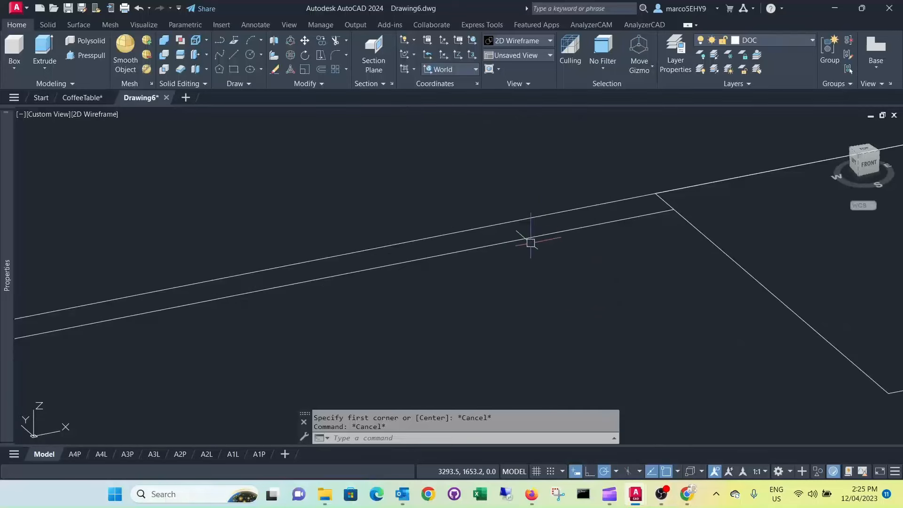
click(82, 55)
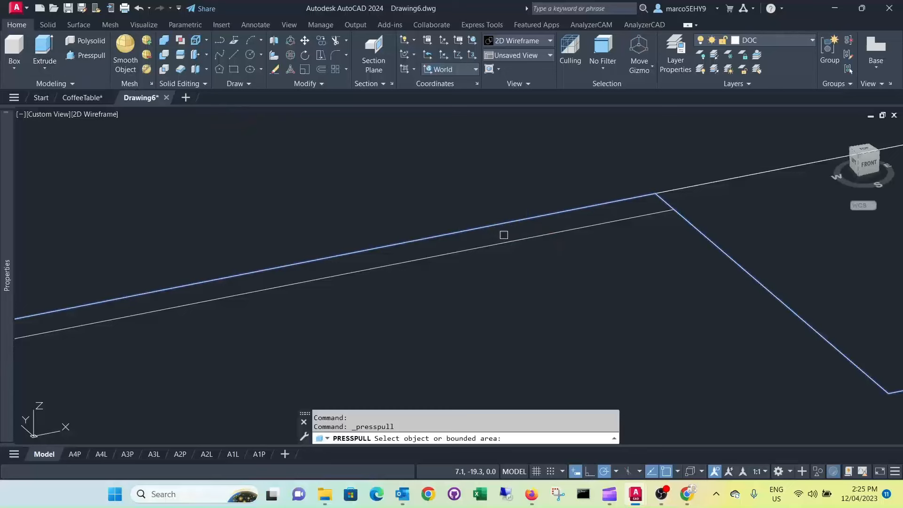
key(Escape)
key(Escape)
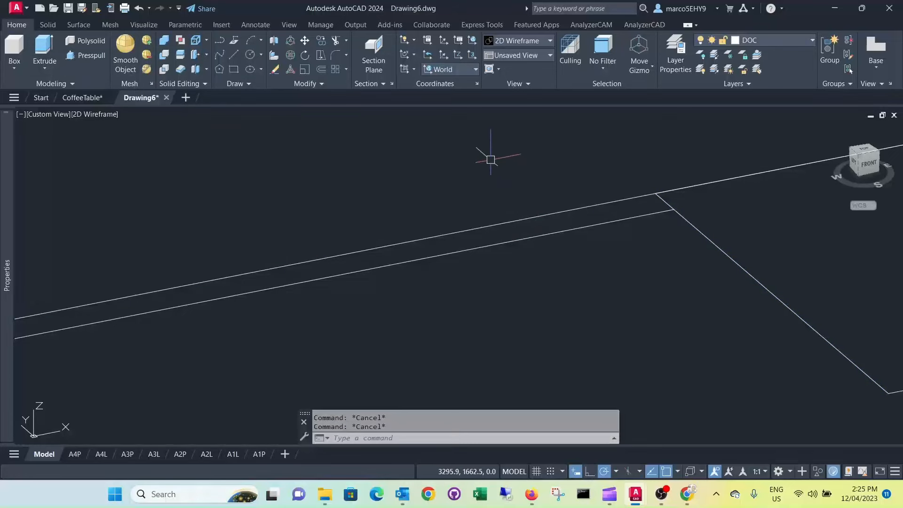
- Trim the back-left leg rectangle in the copied plan, removing its outer edge and left end except between the two outlines
scroll(490, 155, down, 3)
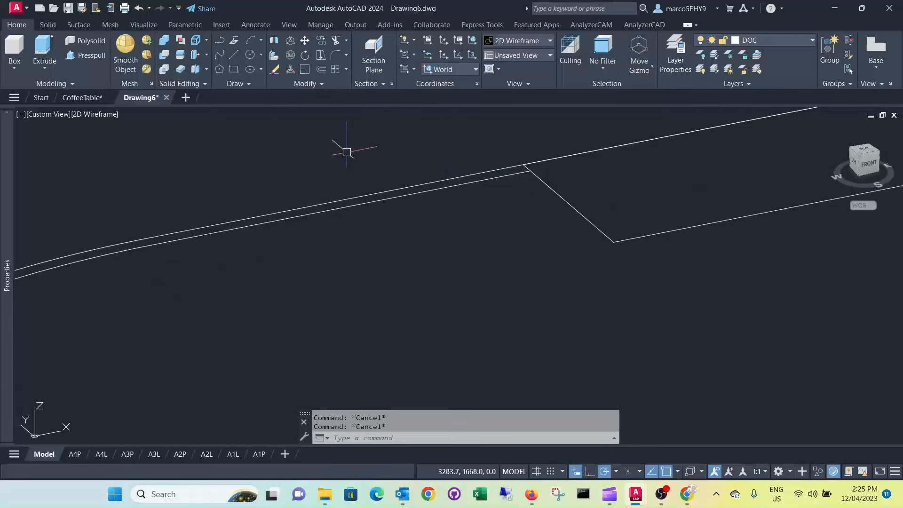
click(336, 41)
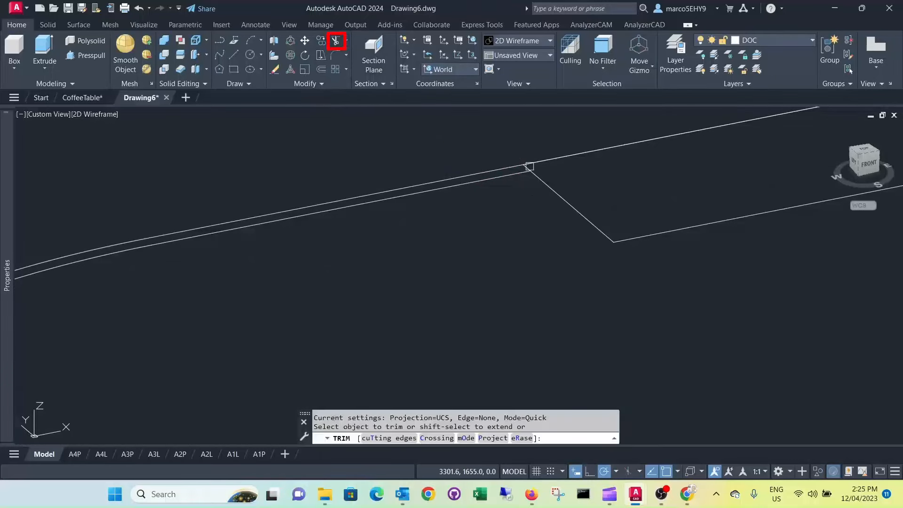
click(540, 186)
scroll(531, 167, up, 6)
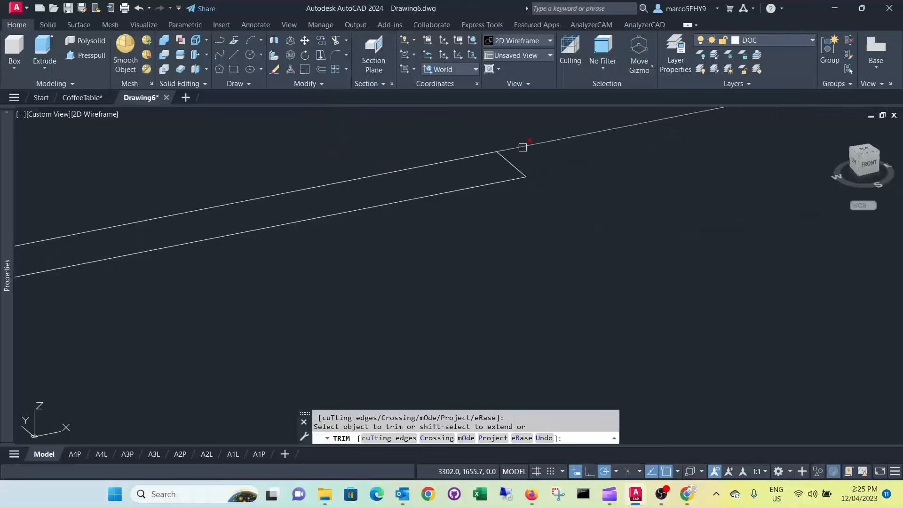
scroll(520, 144, down, 5)
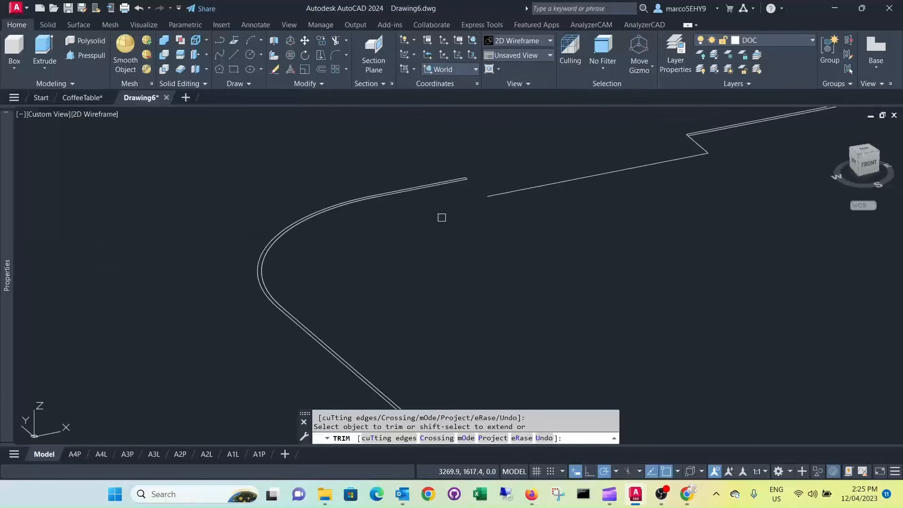
- Trim the front-left leg rectangle in the copied plan, removing its outer edge and left end except between the two outlines
middle_drag(441, 216, 407, 168)
scroll(428, 267, down, 4)
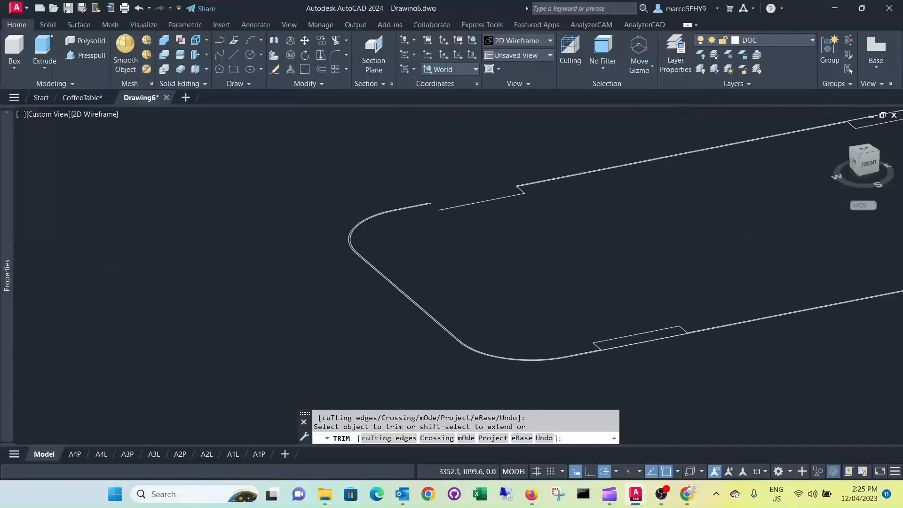
scroll(563, 333, up, 6)
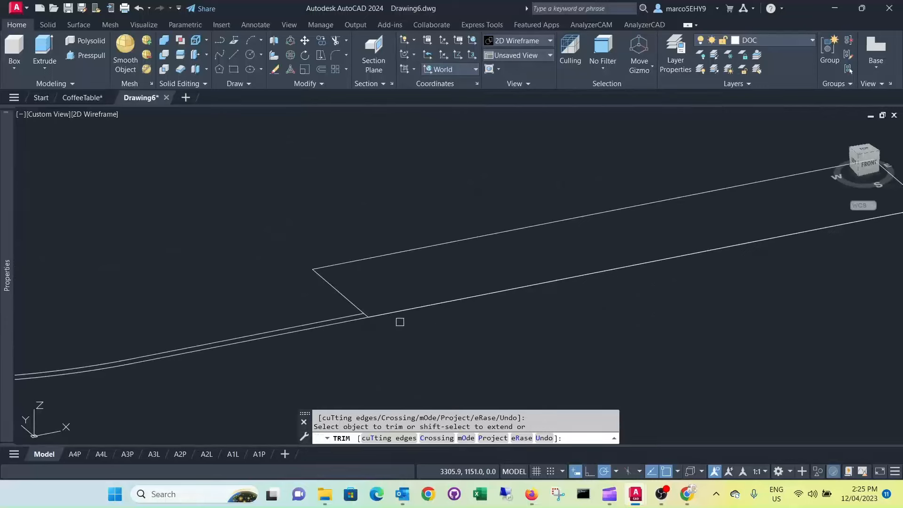
click(396, 316)
click(394, 306)
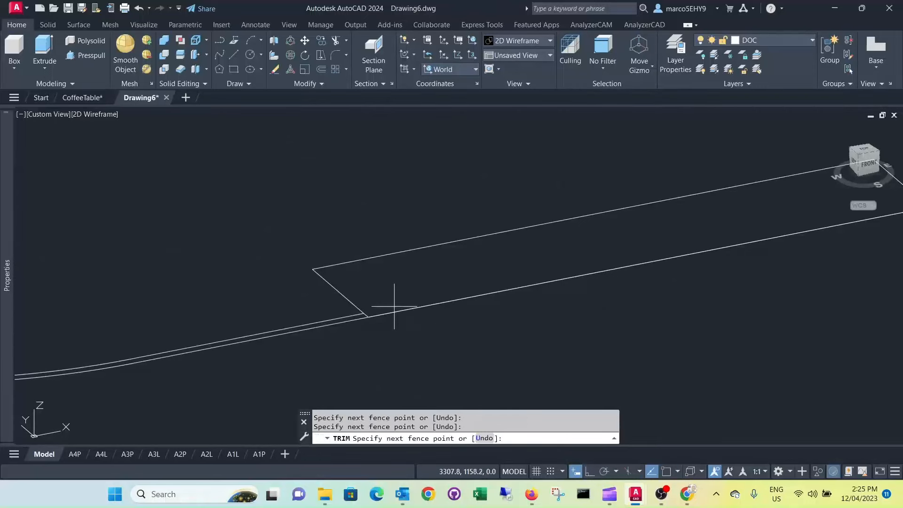
key(Return)
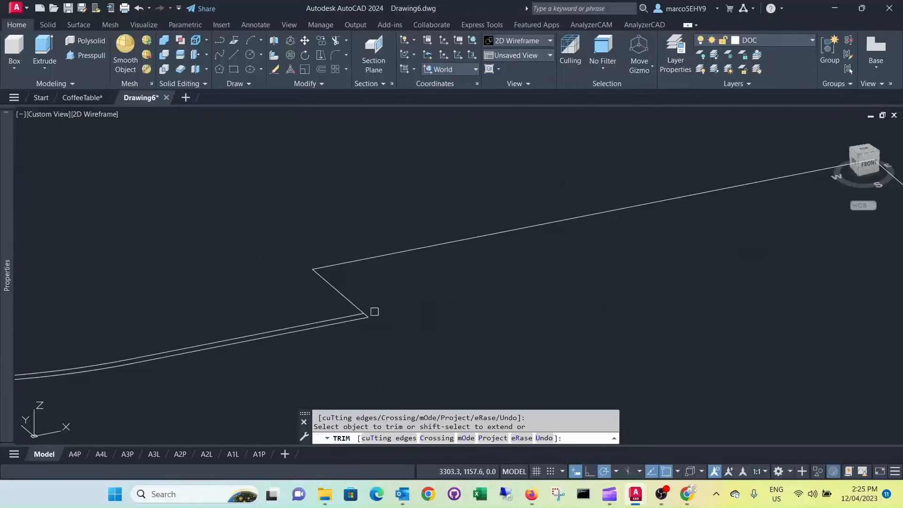
key(Return)
scroll(363, 310, down, 2)
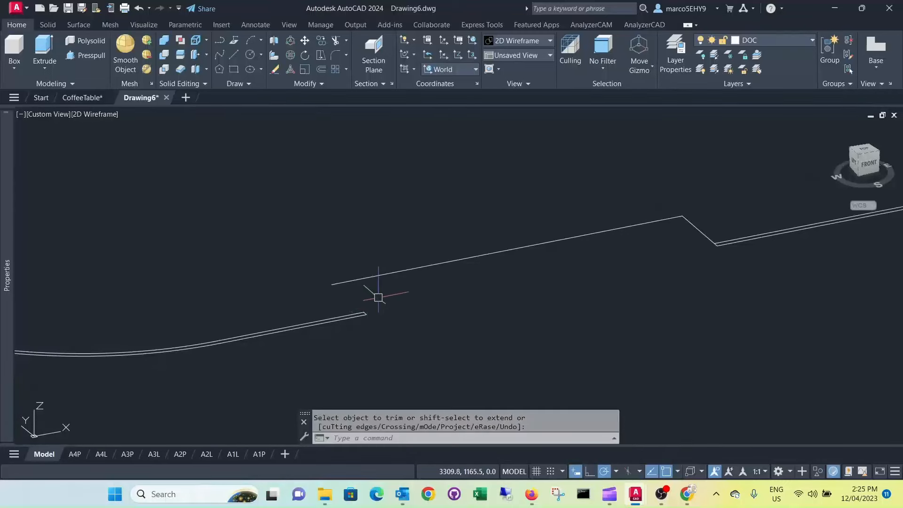
- Join the two left-end outlines and their short connecting ends in the copied plan into one closed polyline
scroll(370, 333, up, 2)
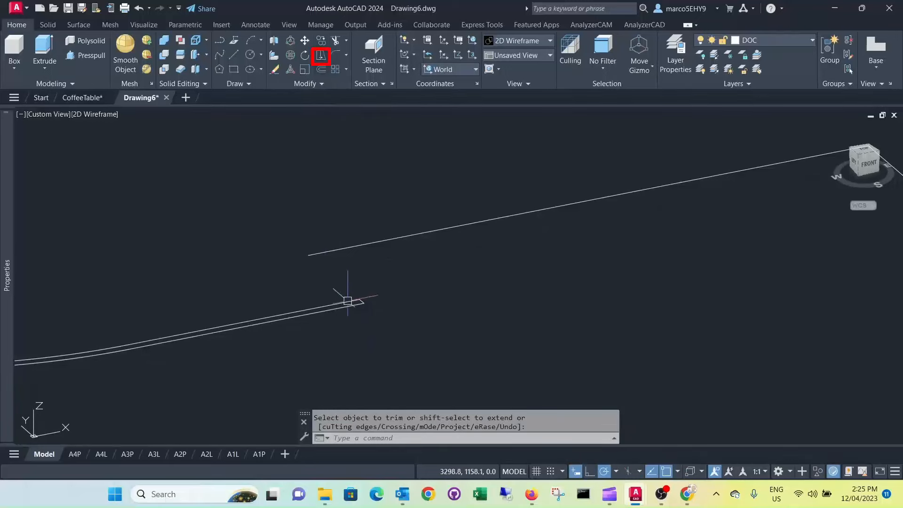
text(joi)
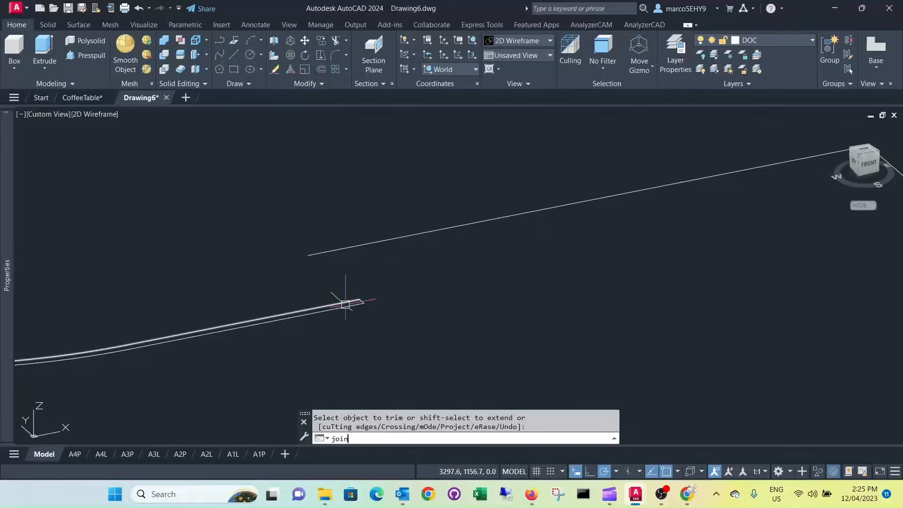
text(n)
key(Return)
click(392, 314)
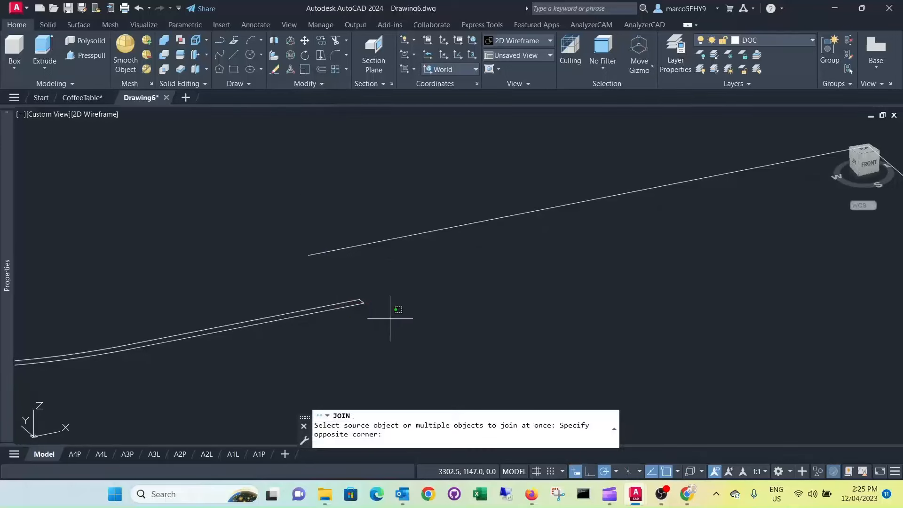
click(344, 288)
scroll(235, 326, down, 3)
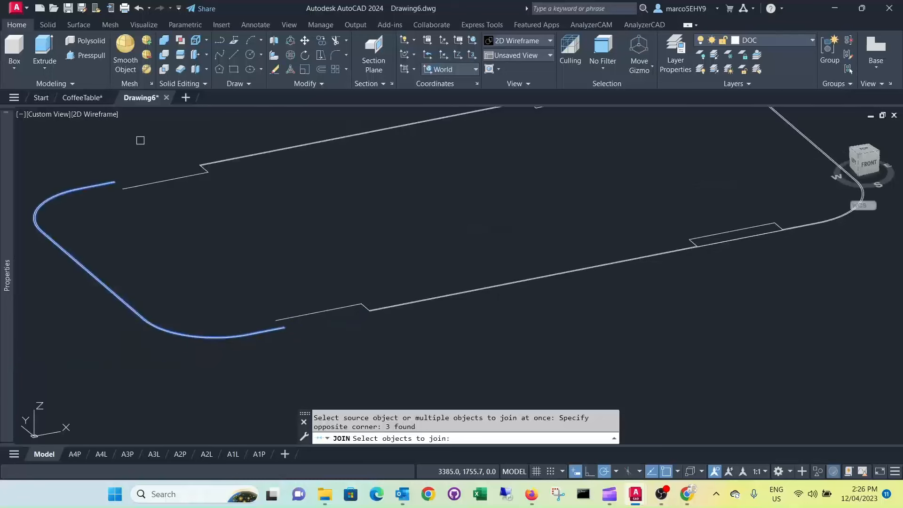
scroll(112, 180, up, 6)
click(138, 199)
click(78, 144)
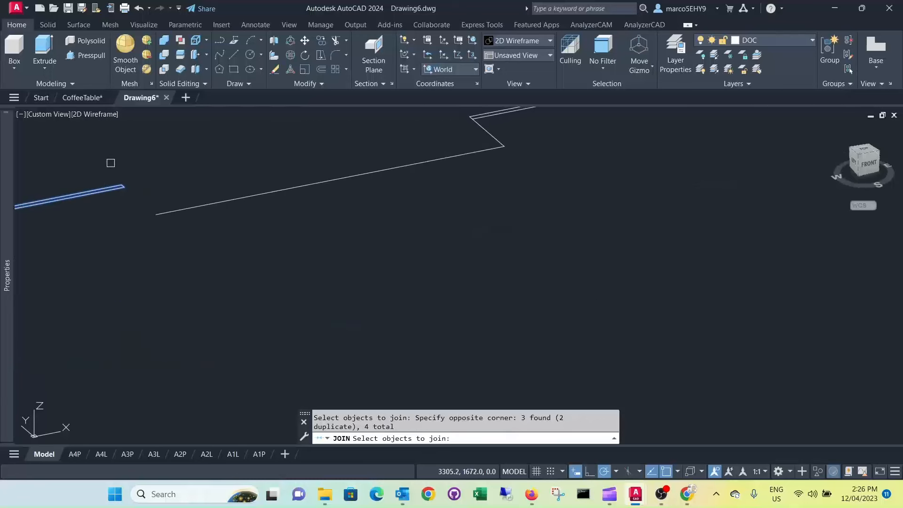
key(Return)
- Check the joined polyline's properties to see whether it is closed
scroll(199, 151, down, 3)
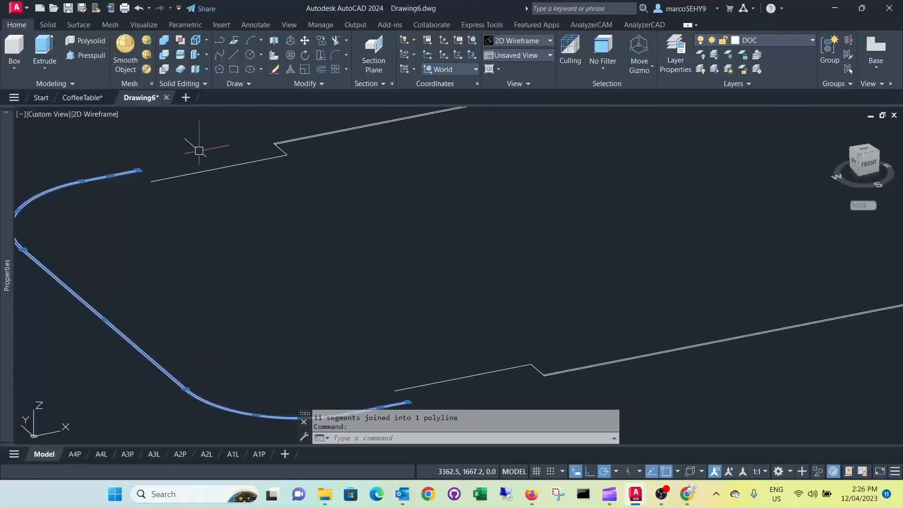
middle_drag(199, 150, 229, 138)
key(ctrl+1)
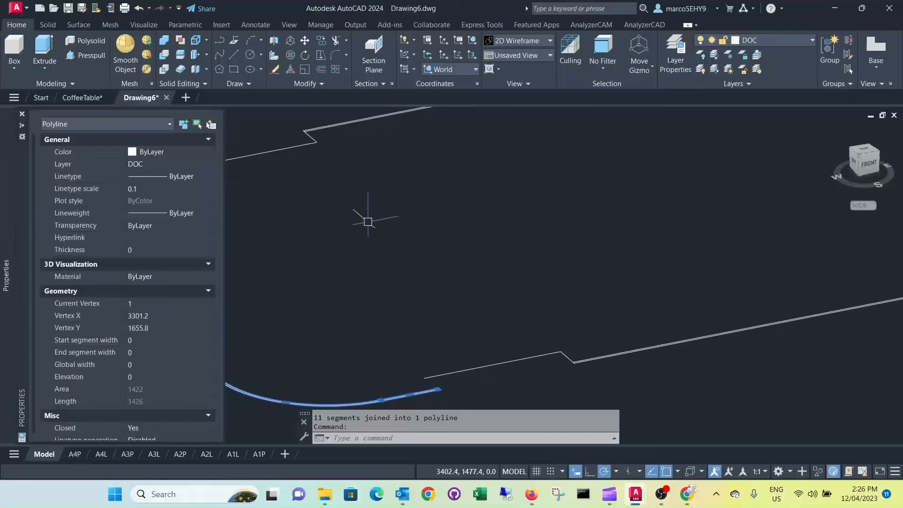
key(Escape)
key(Escape)
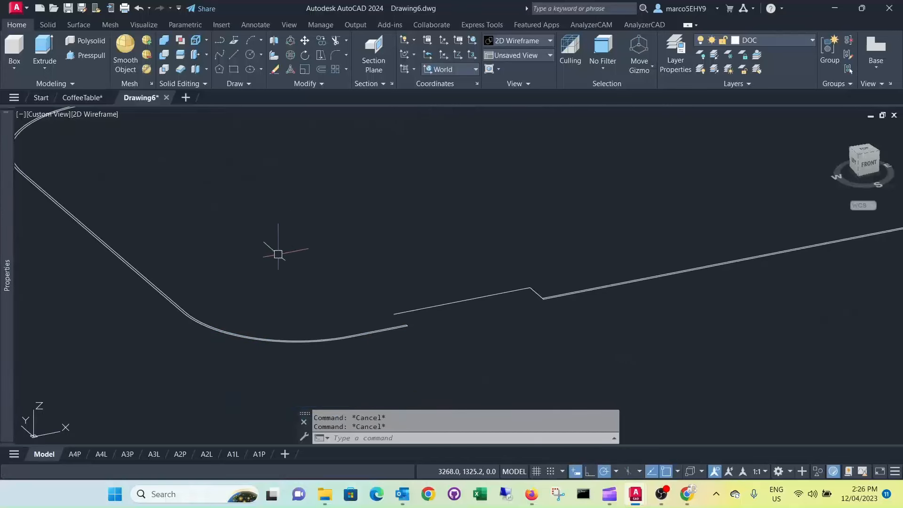
- Extrude the closed left-end strip profile in the copied plan to a height of 33
click(41, 47)
click(319, 342)
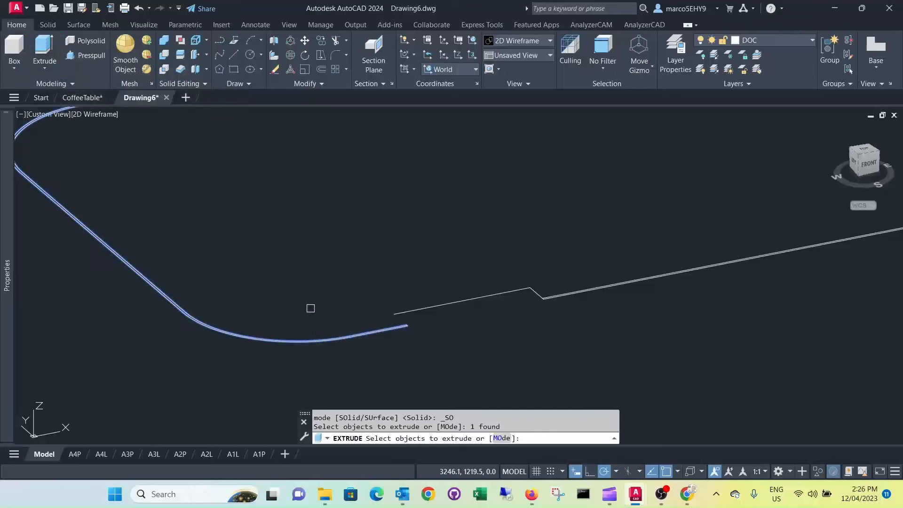
key(Return)
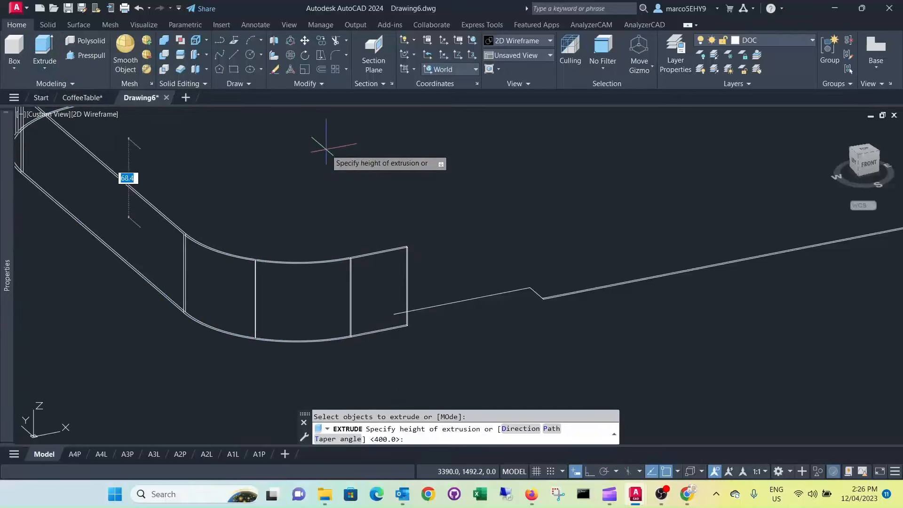
key(Escape)
key(Escape)
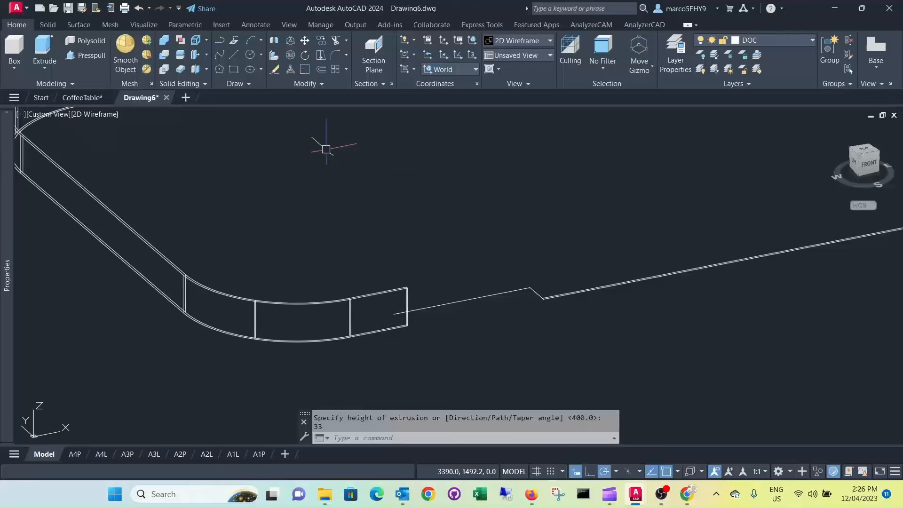
scroll(491, 196, down, 3)
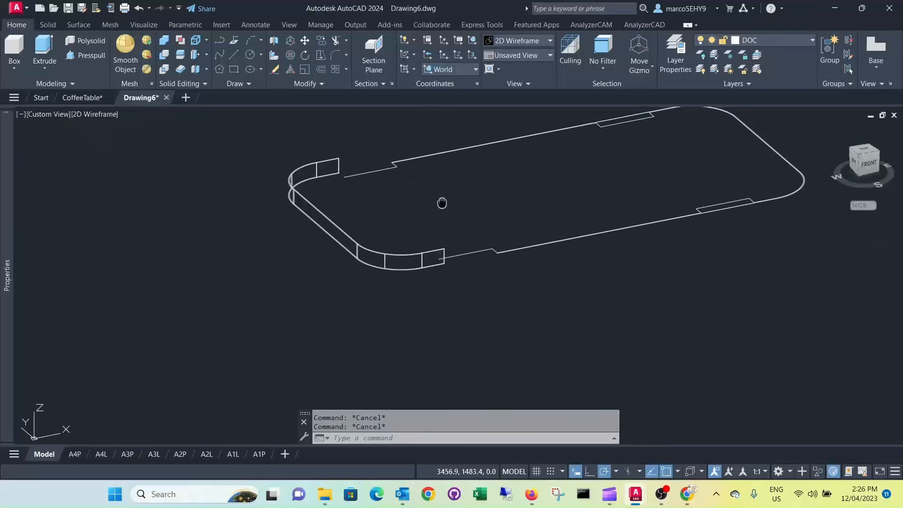
scroll(424, 207, down, 3)
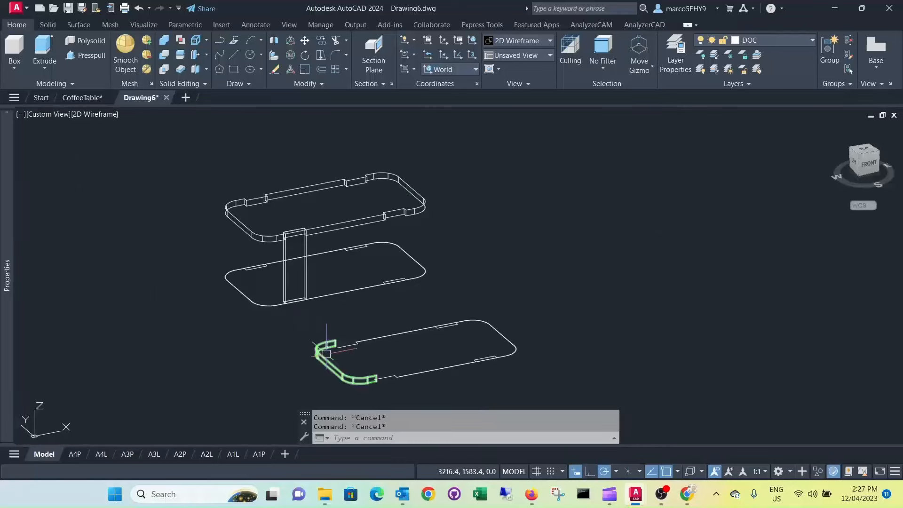
- Edit the AnalyzerCAD part properties of the raised tabletop and front-left leg, giving the tabletop name Top, material OakVenPB32 and User 2 A
scroll(322, 360, up, 2)
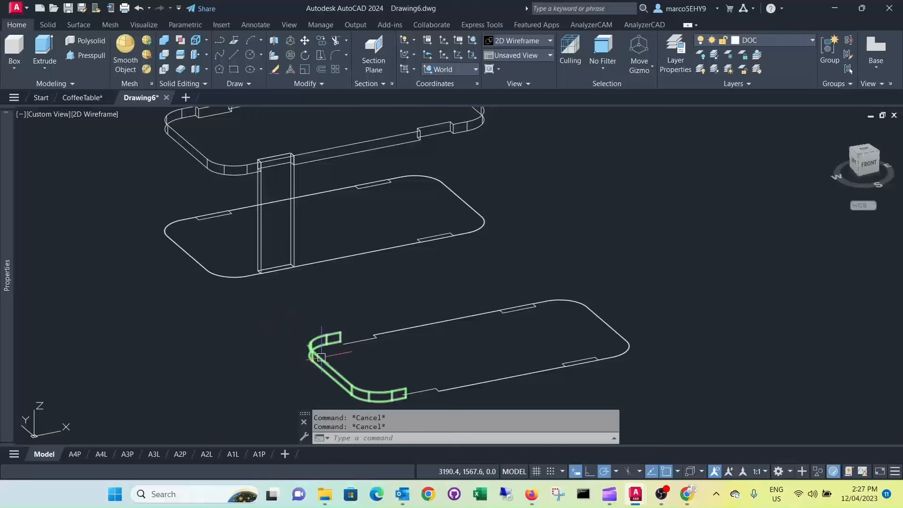
mouse_move(321, 357)
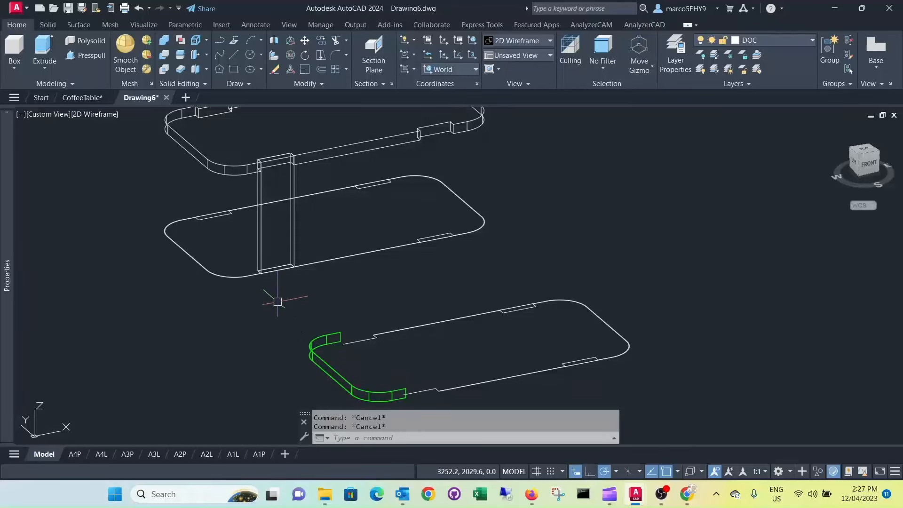
scroll(270, 254, down, 2)
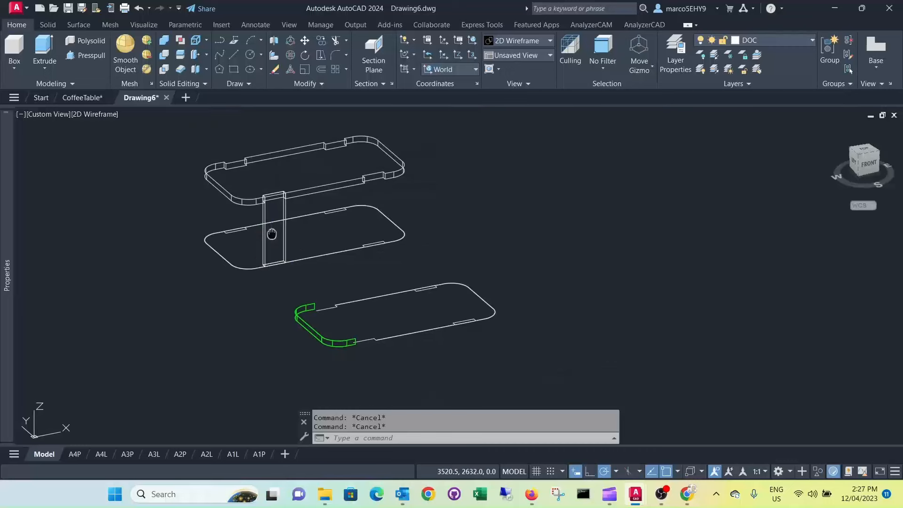
scroll(266, 230, up, 1)
scroll(245, 202, up, 1)
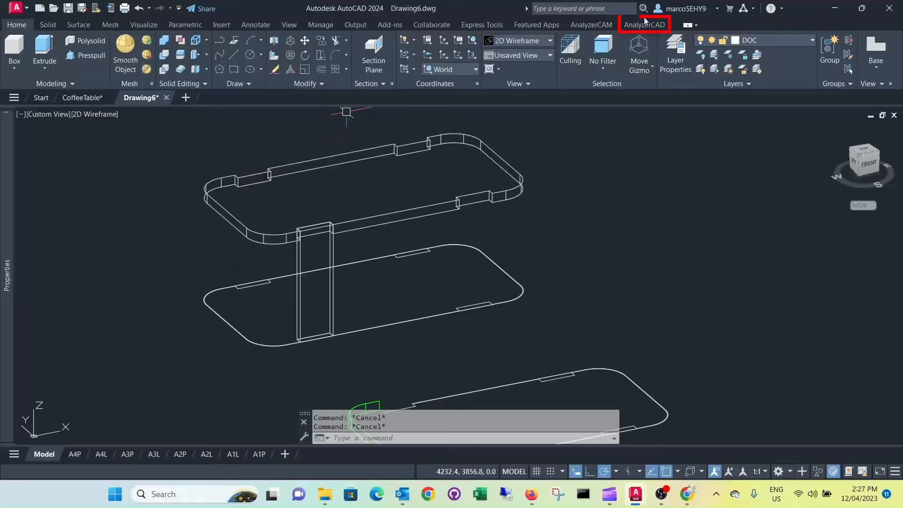
click(642, 24)
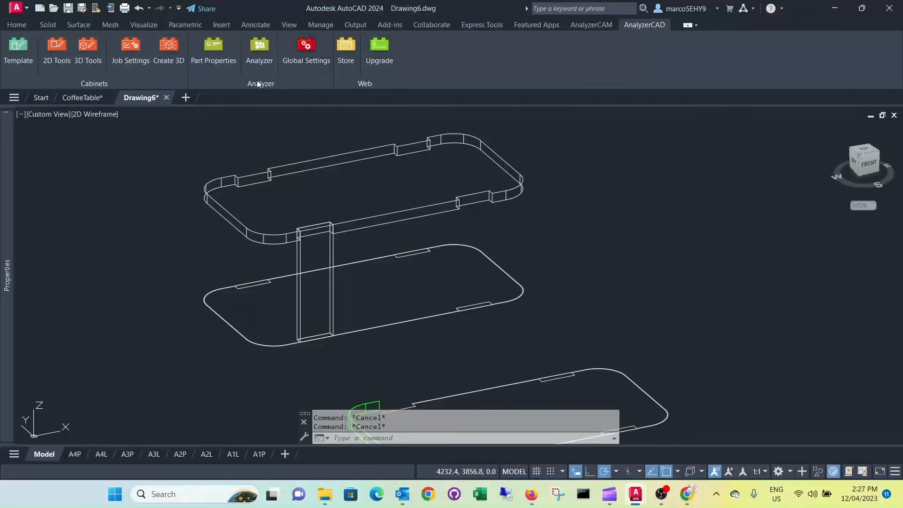
click(214, 46)
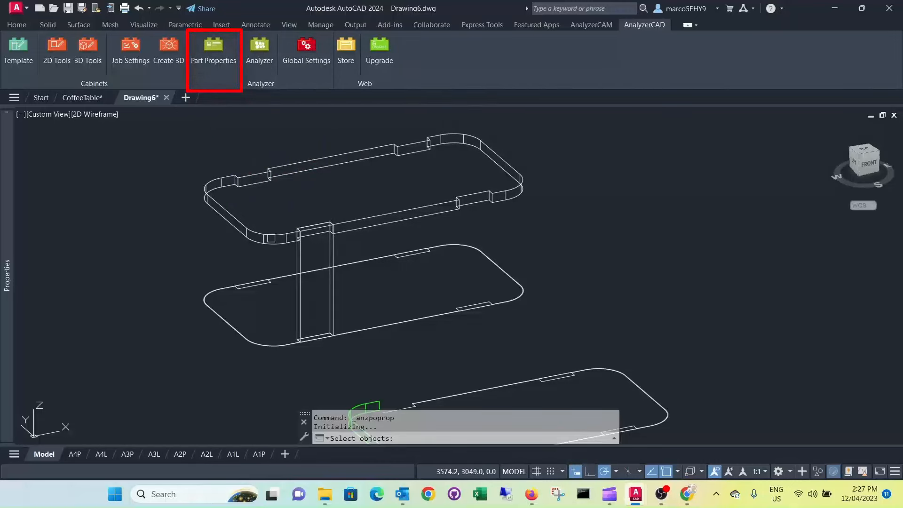
scroll(272, 238, up, 2)
click(266, 222)
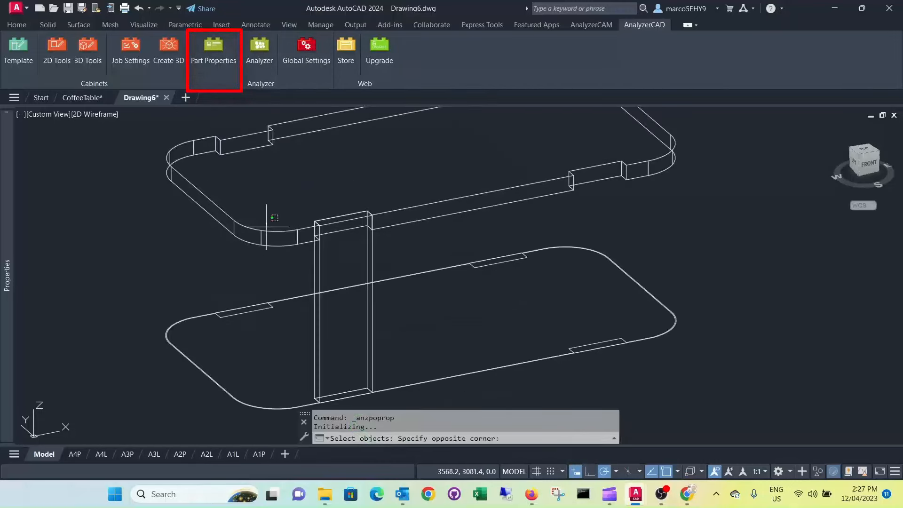
click(266, 231)
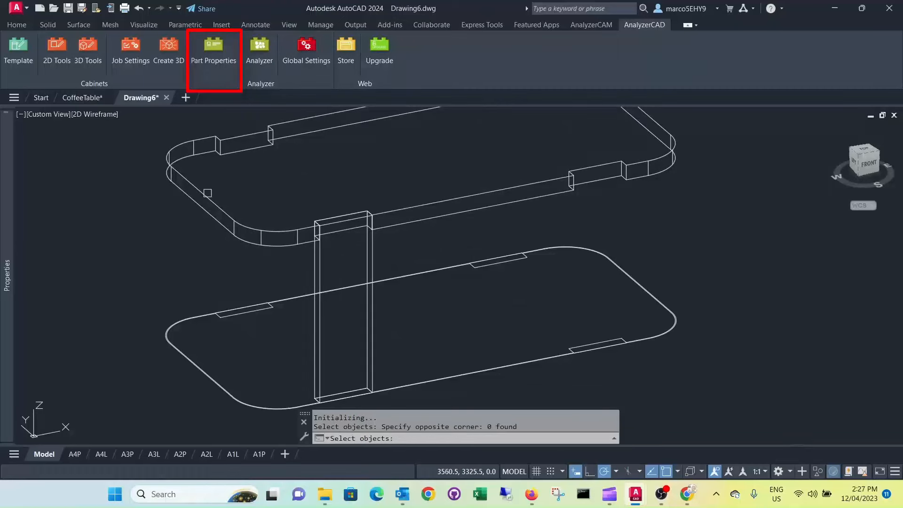
click(214, 206)
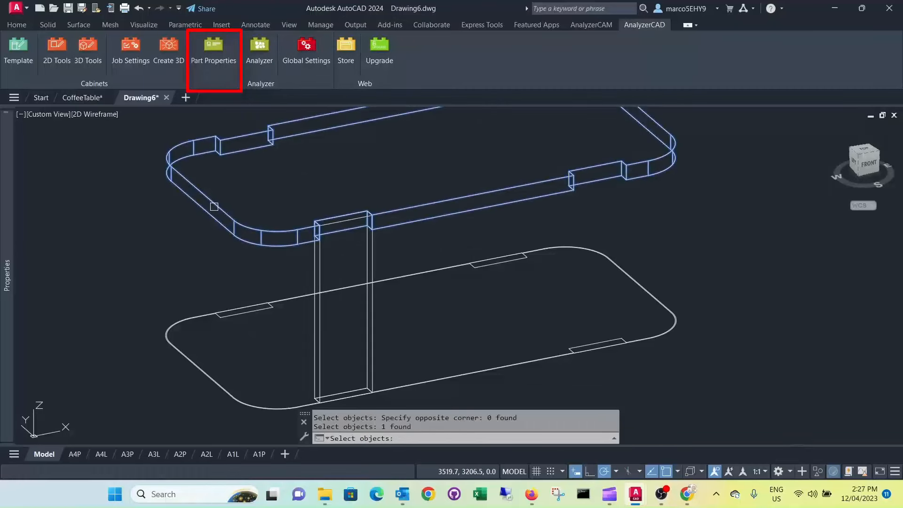
click(318, 265)
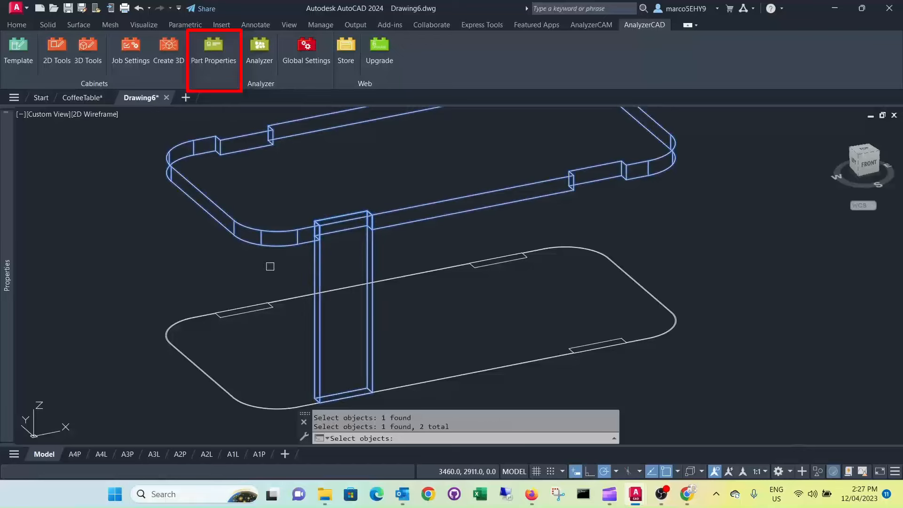
key(Return)
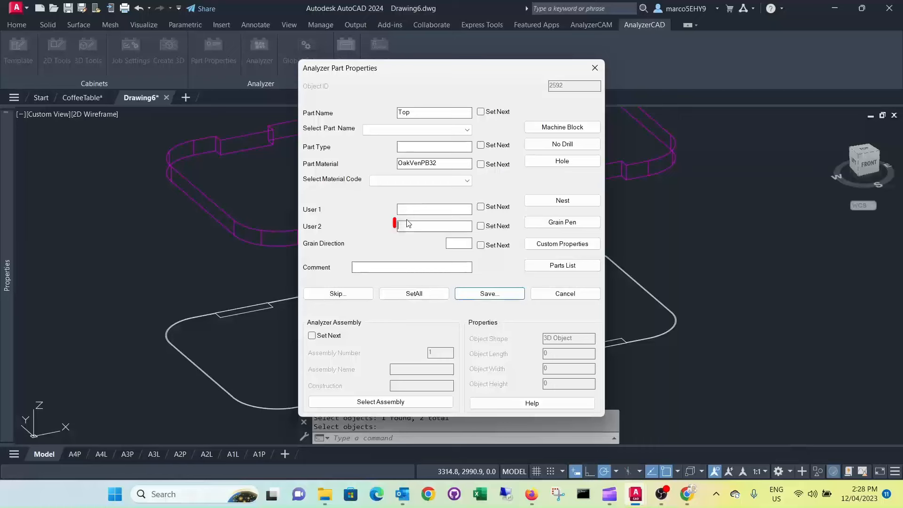
text(A)
- Assign the tabletop to a new assembly named CoffeeTable with Dowel construction, carry the assembly over to the next part, and save
click(355, 403)
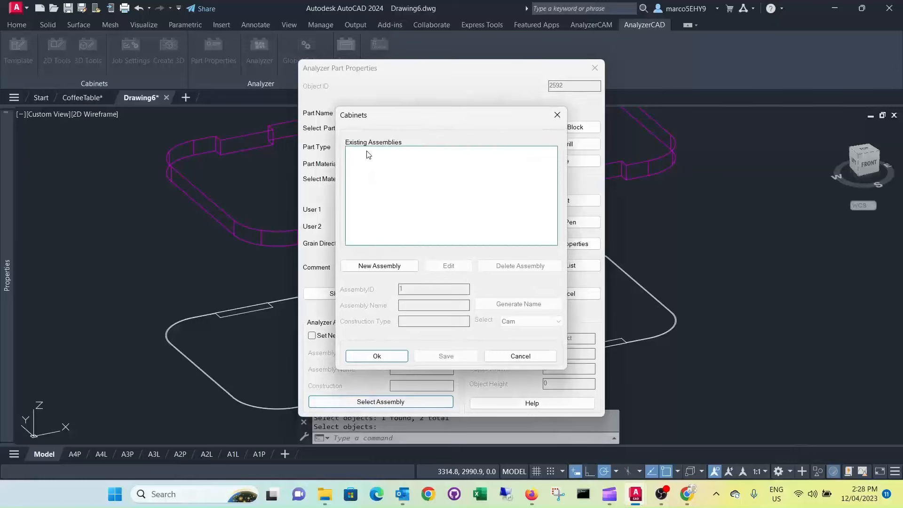
click(402, 265)
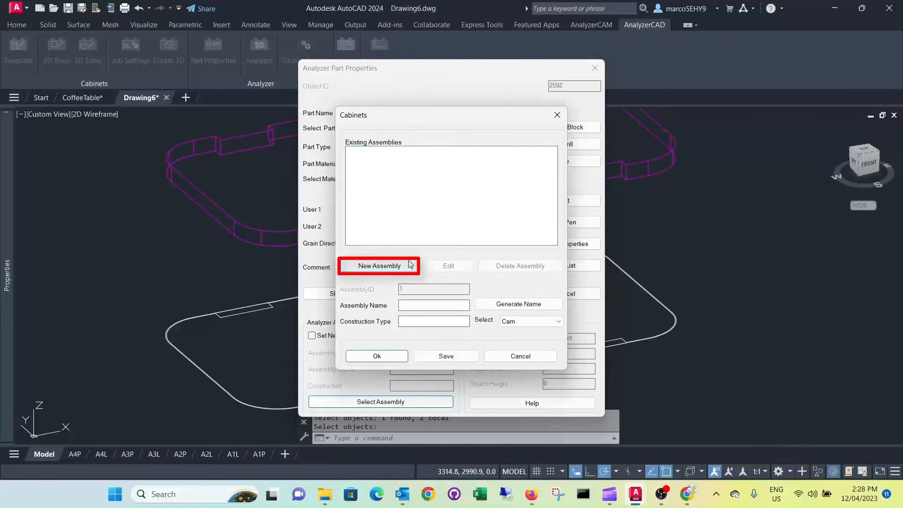
click(414, 306)
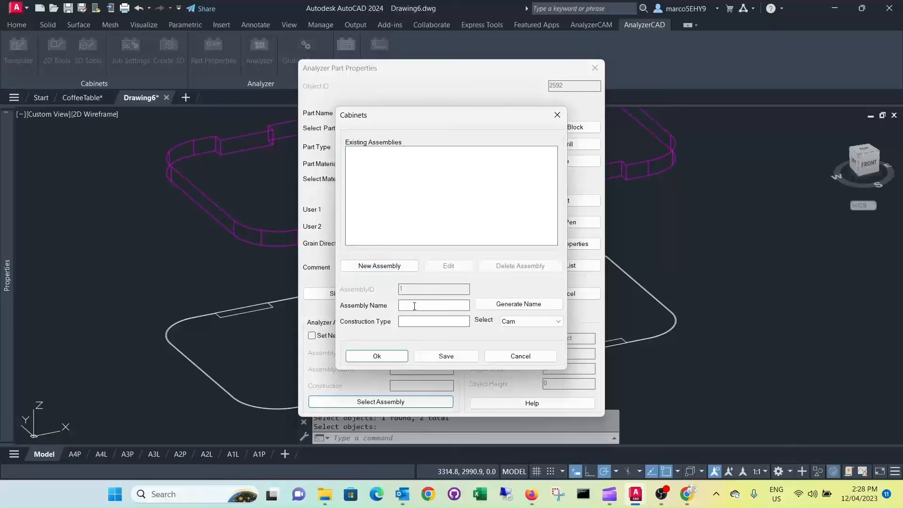
text(CoffeeTable)
click(556, 322)
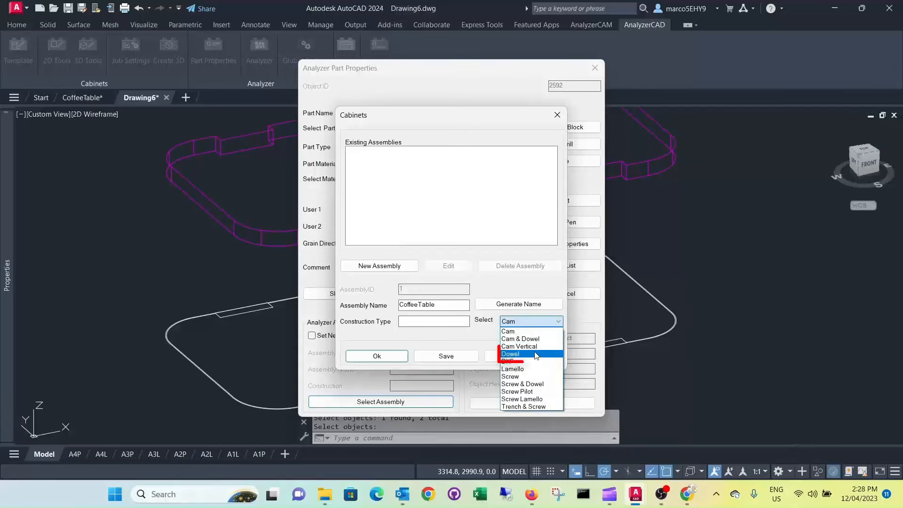
click(519, 355)
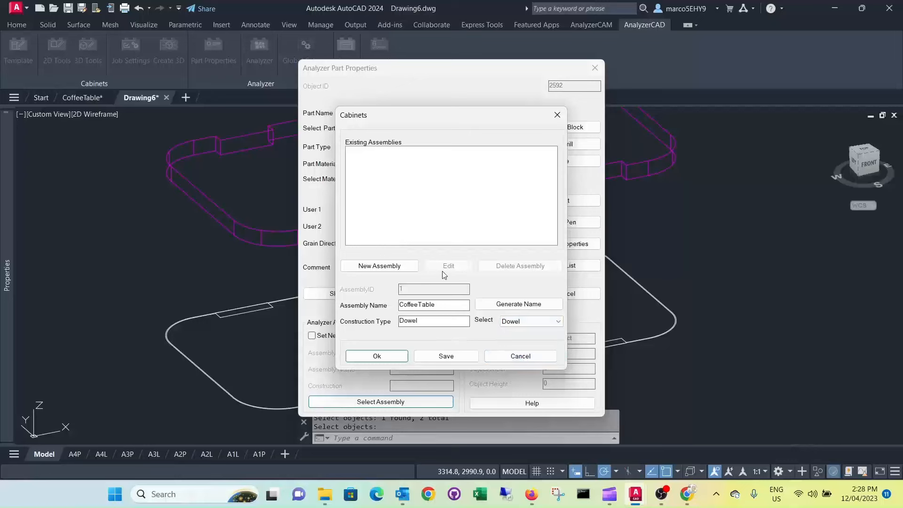
click(376, 356)
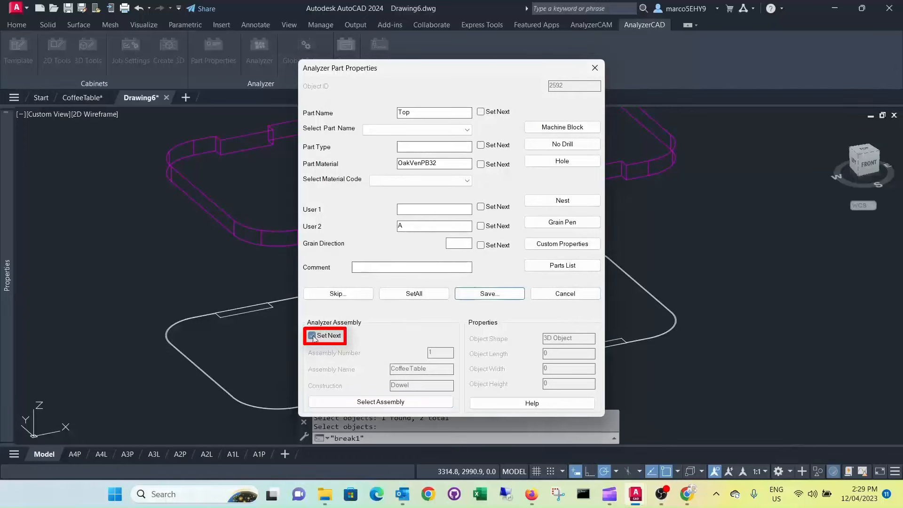
click(312, 336)
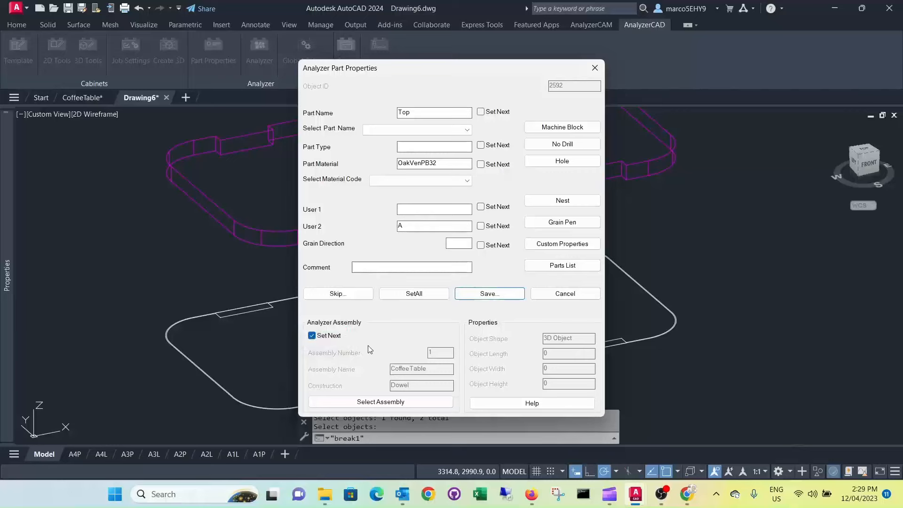
click(495, 295)
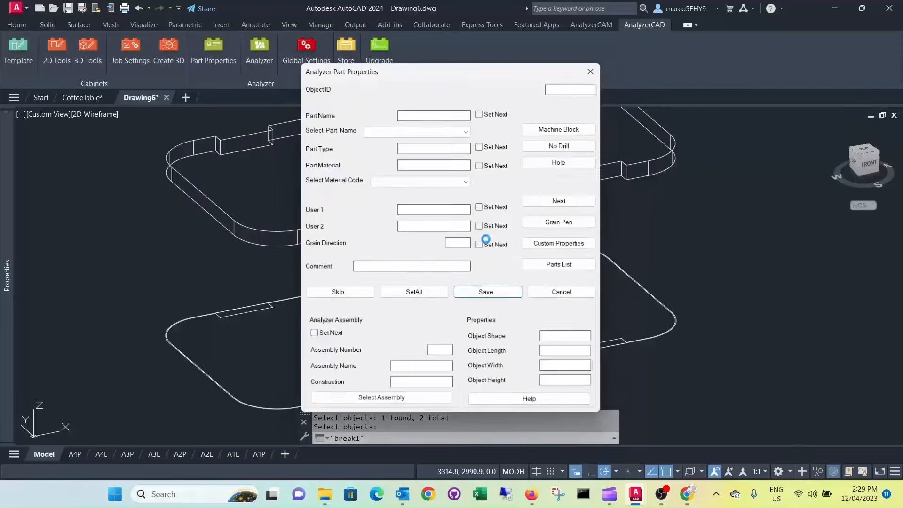
- Set the front-left leg's part name to Leg and its material to Solid Oak, and save its properties
drag(465, 74, 593, 77)
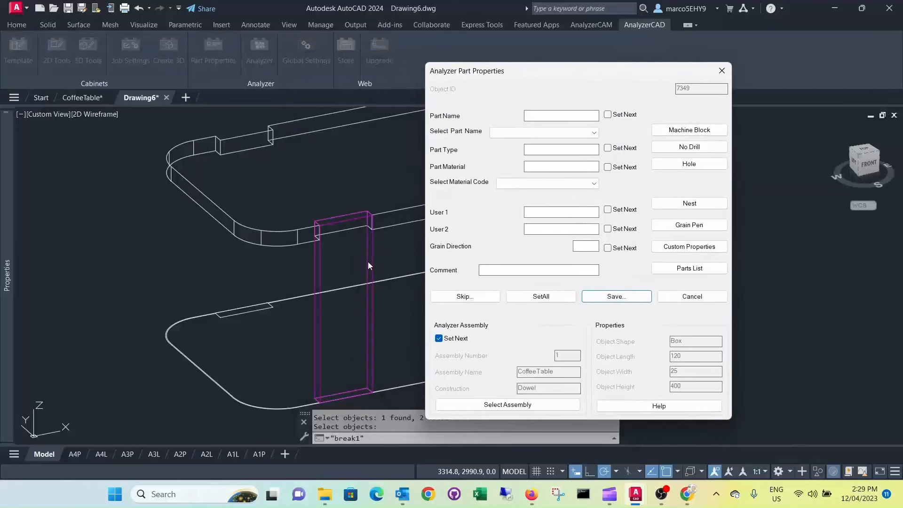
click(534, 118)
text(Leg)
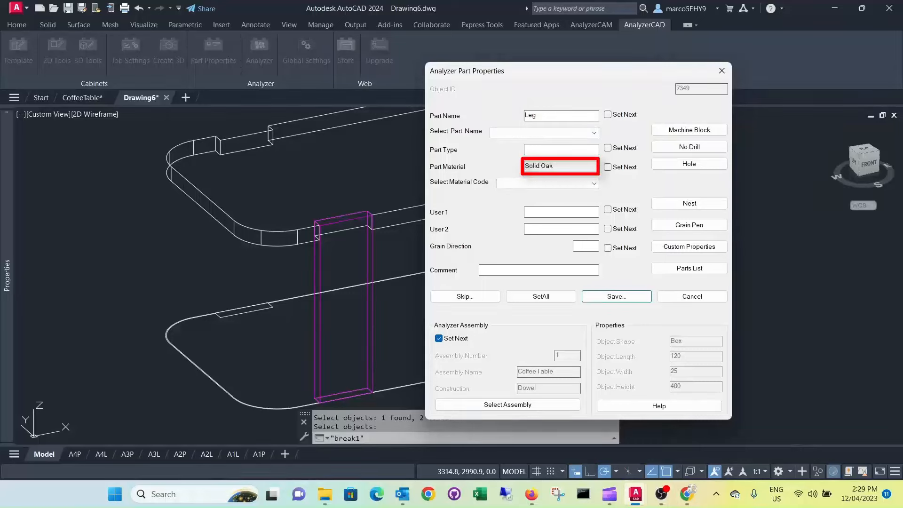
click(616, 296)
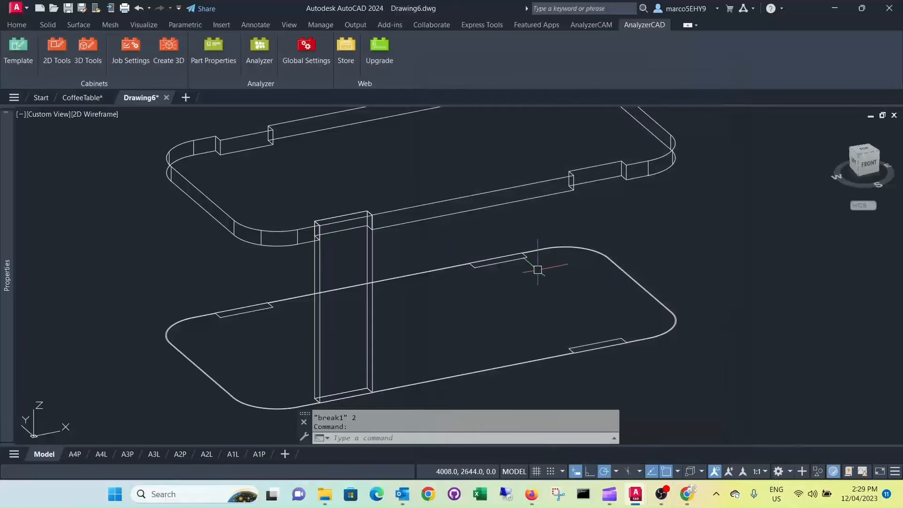
- Mirror the front-left leg about the midpoint of the table outline's long front edge, keeping the original leg
scroll(387, 233, down, 2)
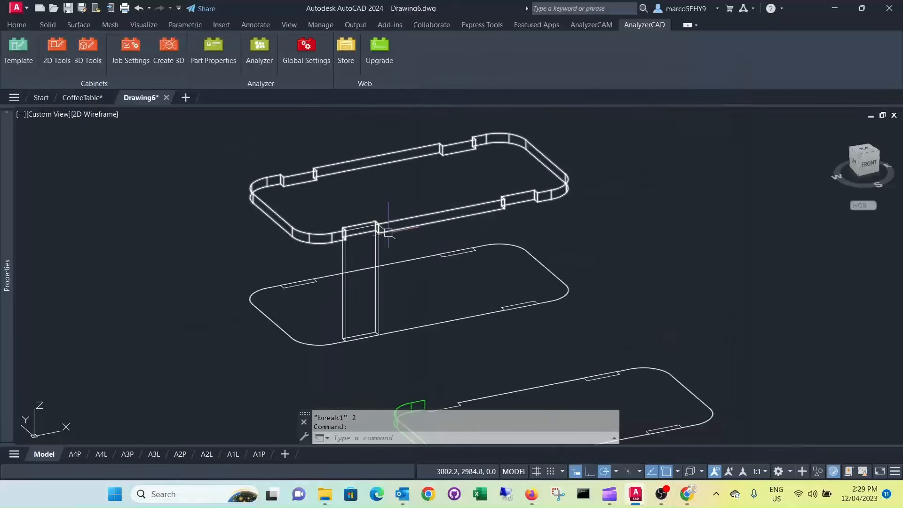
scroll(348, 215, up, 2)
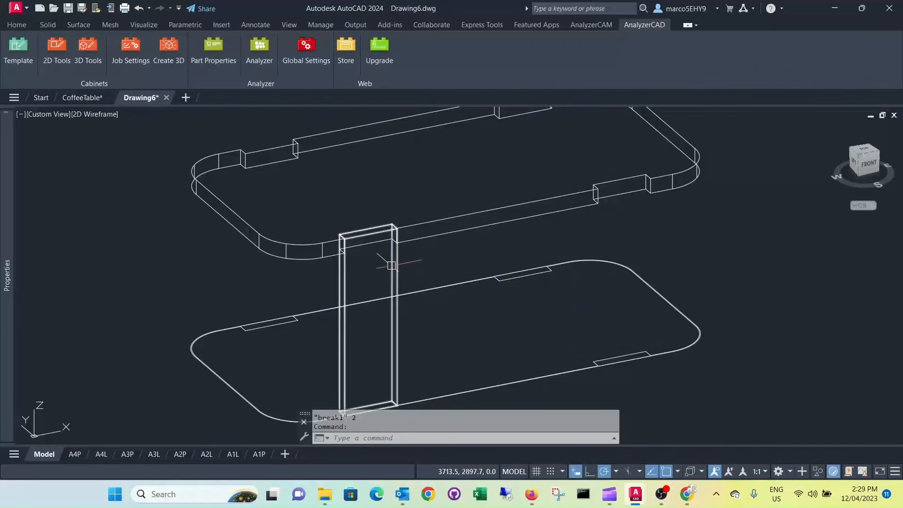
scroll(435, 258, down, 2)
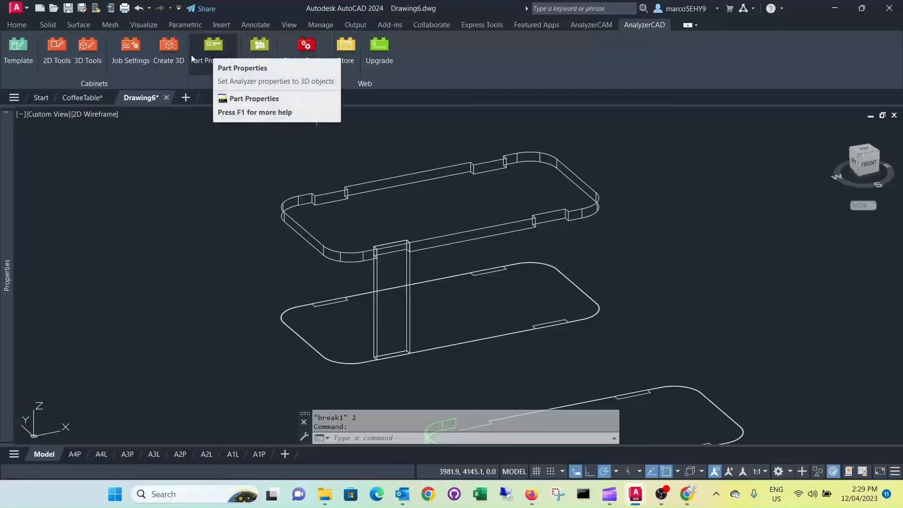
click(14, 24)
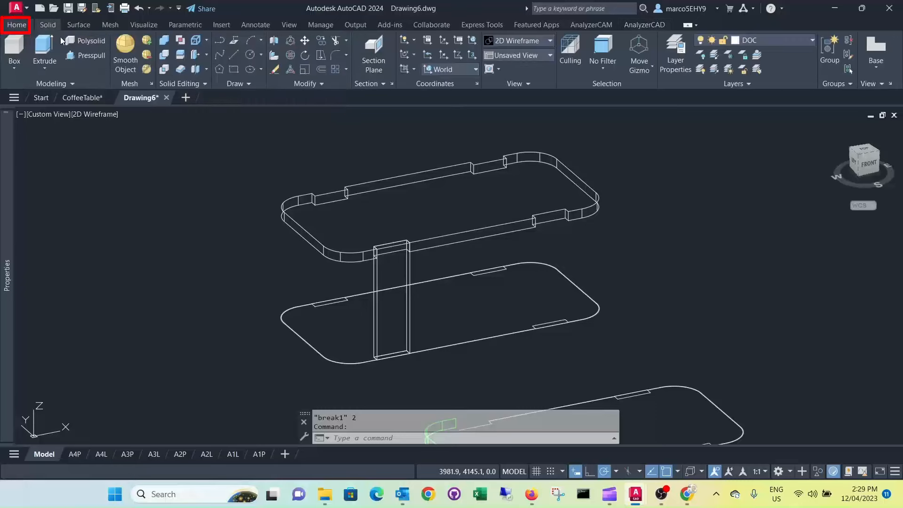
click(346, 83)
click(334, 98)
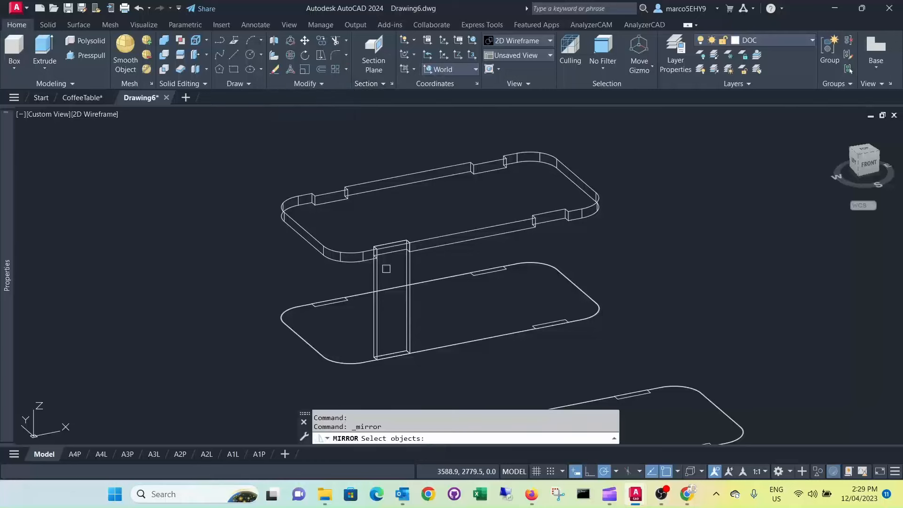
click(374, 277)
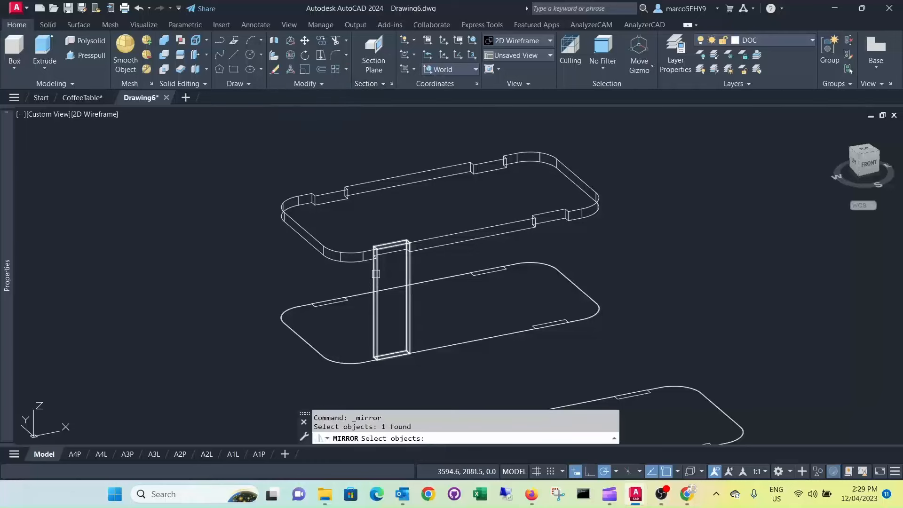
key(Return)
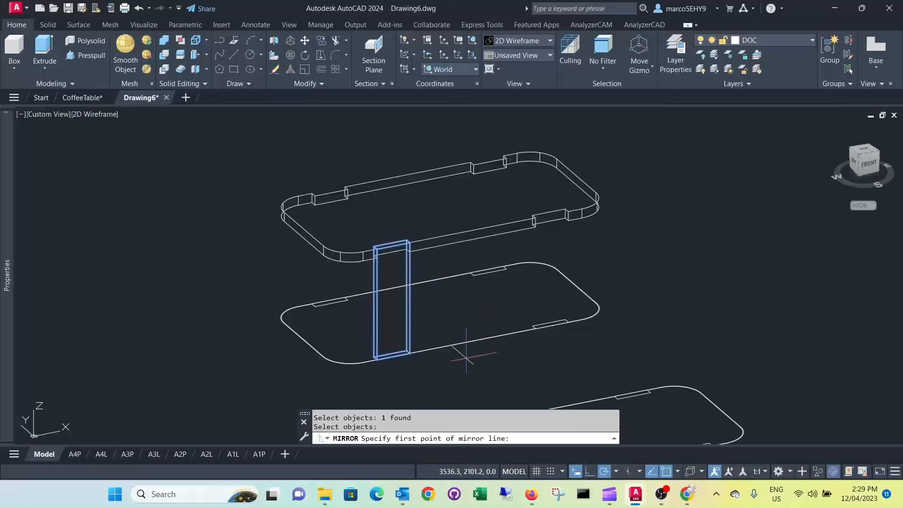
click(464, 341)
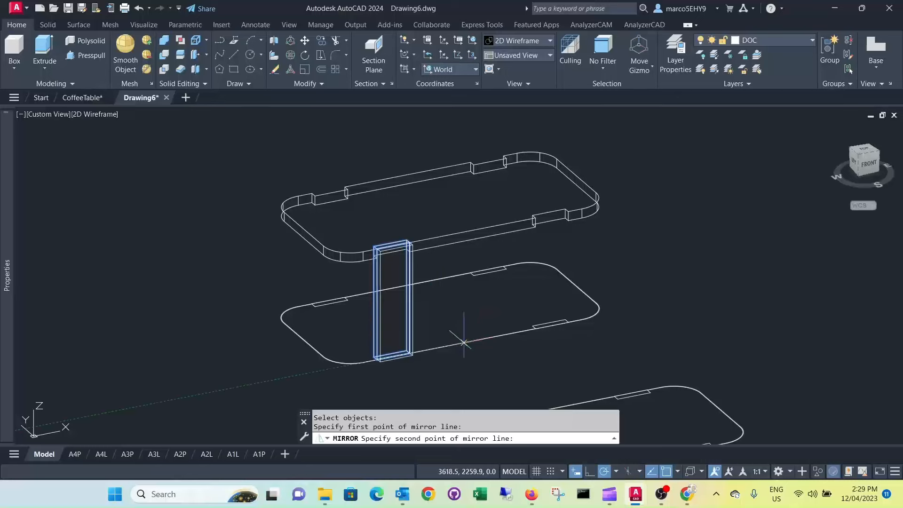
click(508, 371)
key(Return)
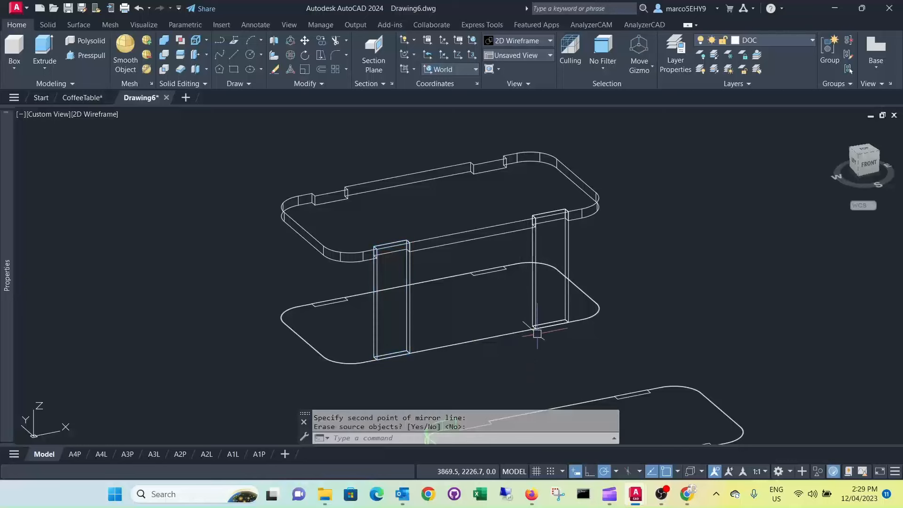
- Mirror both front legs to the rear cut-outs about the midpoint of the outline's left end, keeping the originals
key(Return)
click(533, 285)
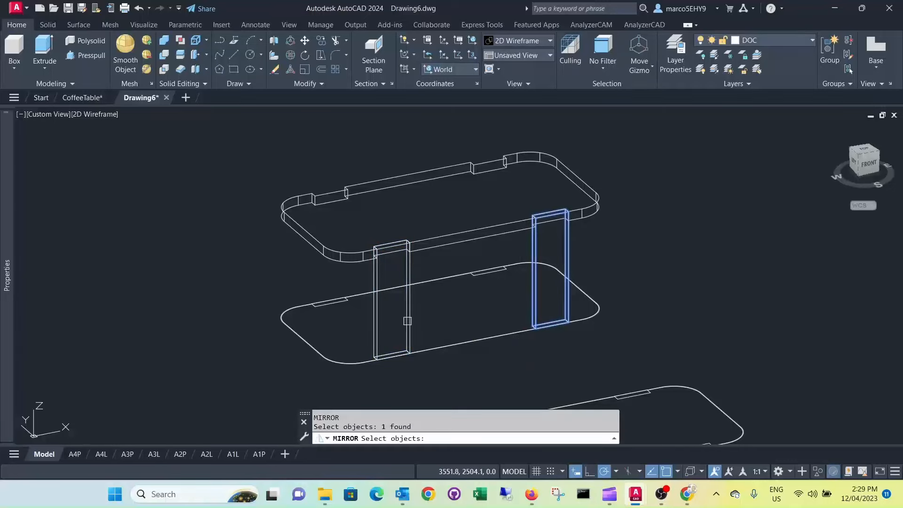
click(417, 320)
click(406, 314)
key(Return)
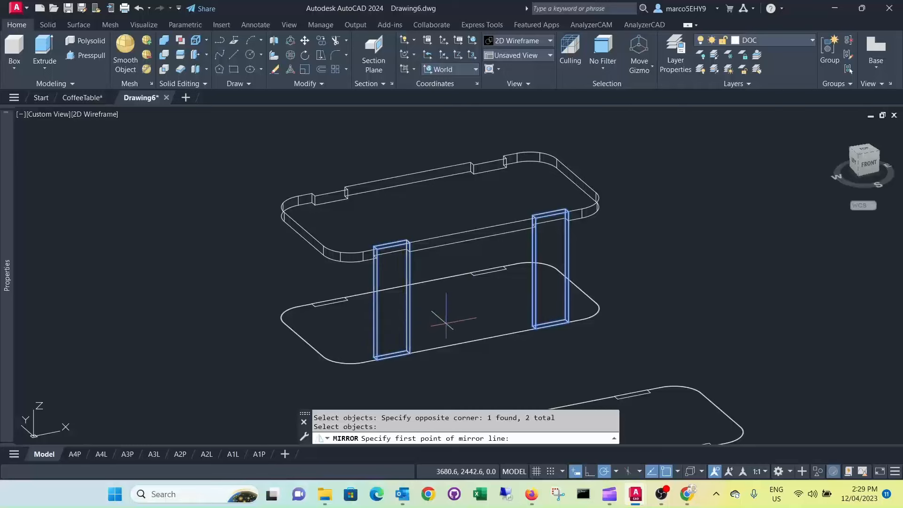
click(303, 338)
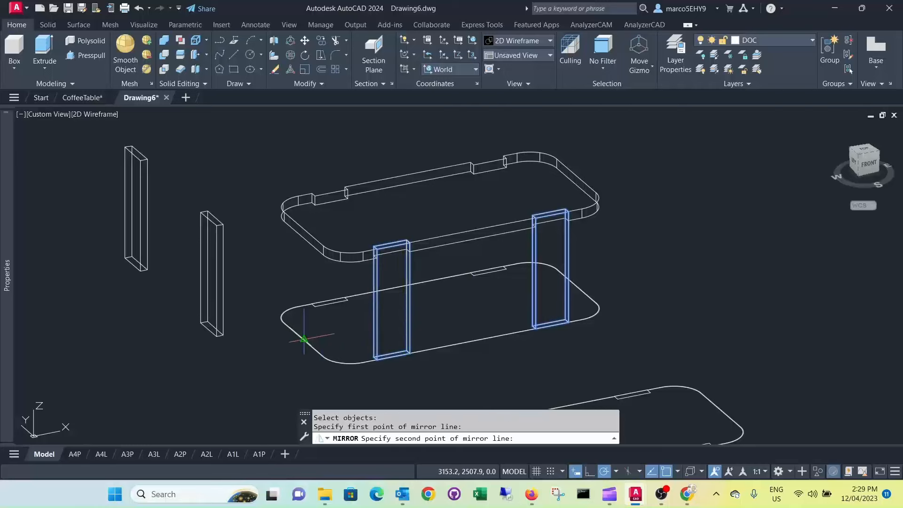
click(264, 347)
key(Return)
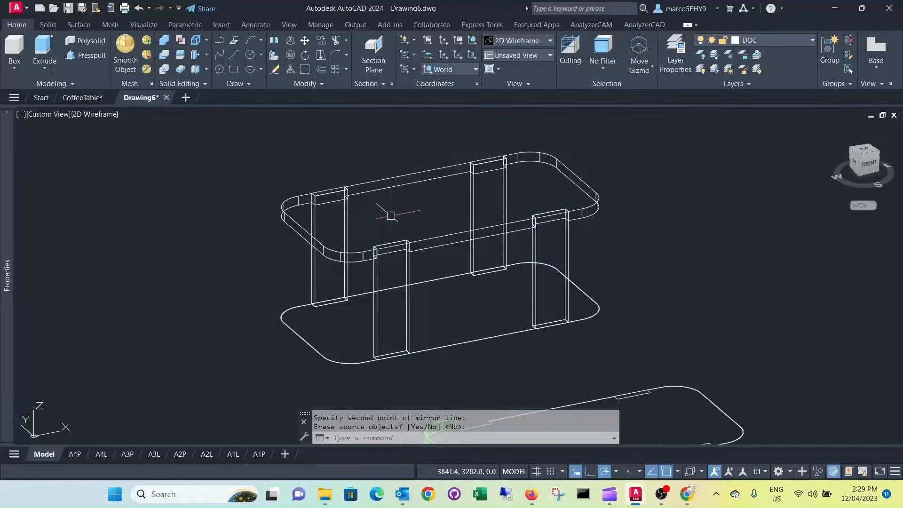
- Move the green left-end strip by its upper front end corner onto the matching corner of the tabletop's front-left notch
scroll(241, 137, down, 2)
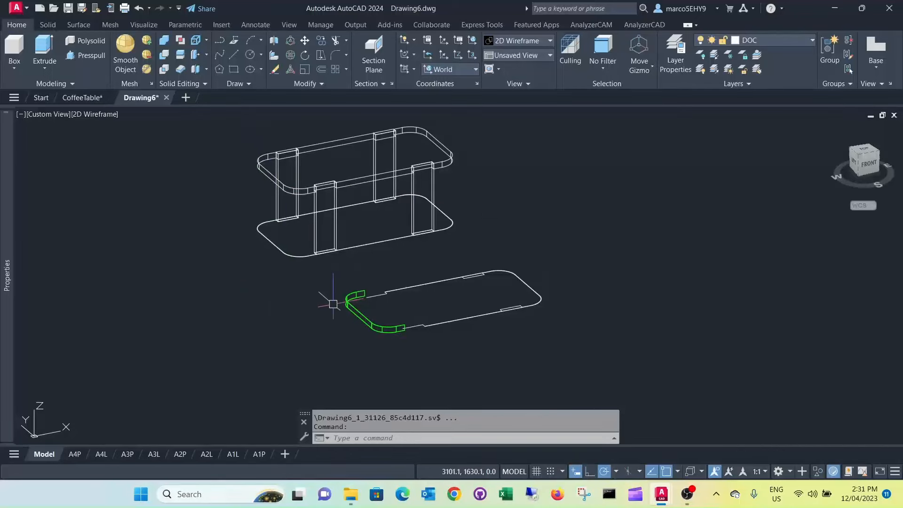
scroll(388, 329, up, 2)
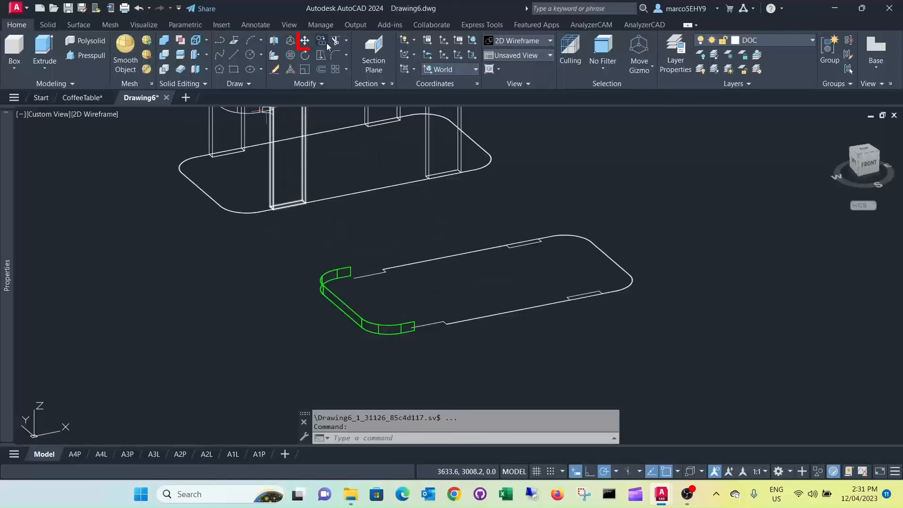
click(305, 43)
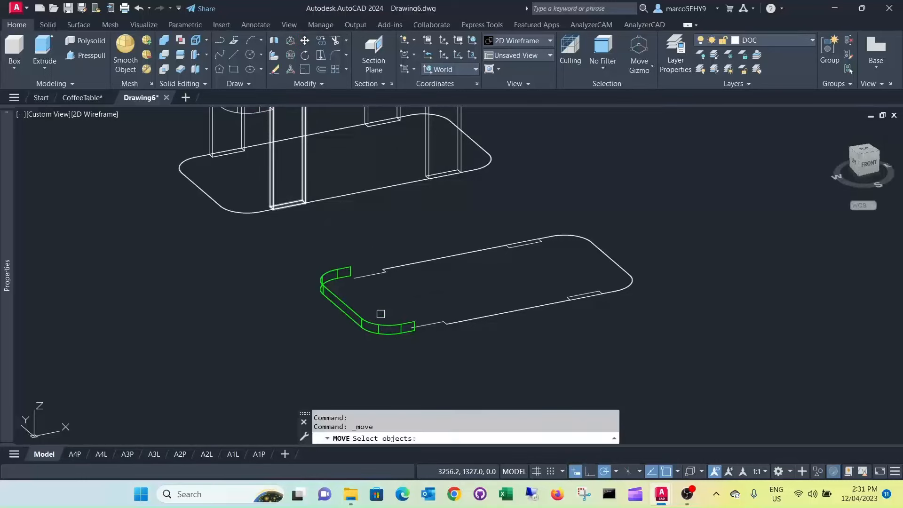
scroll(379, 312, up, 3)
click(399, 323)
scroll(399, 323, up, 2)
scroll(446, 315, up, 5)
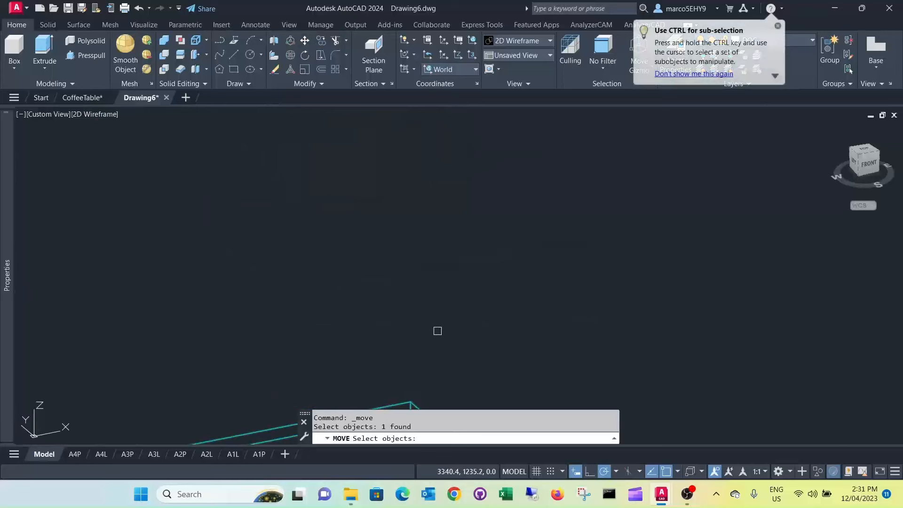
middle_drag(416, 327, 419, 216)
key(Return)
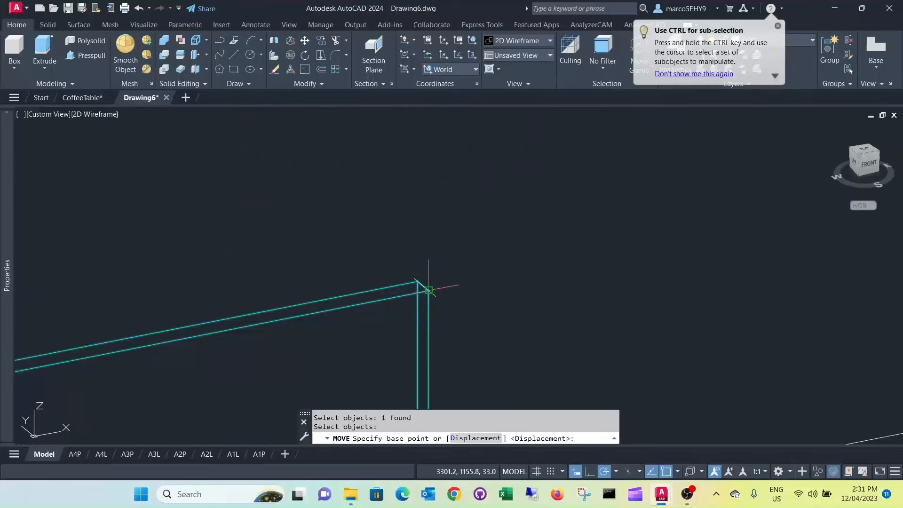
click(424, 288)
scroll(394, 232, down, 8)
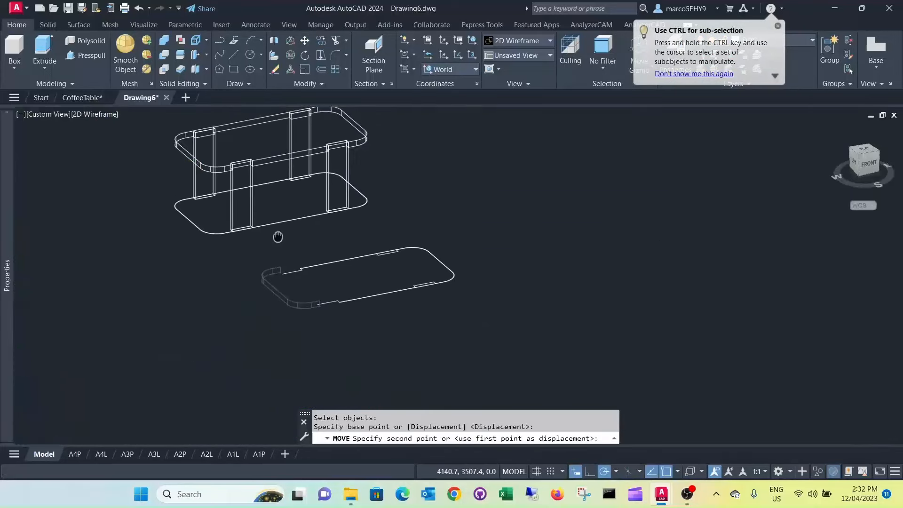
scroll(246, 187, up, 7)
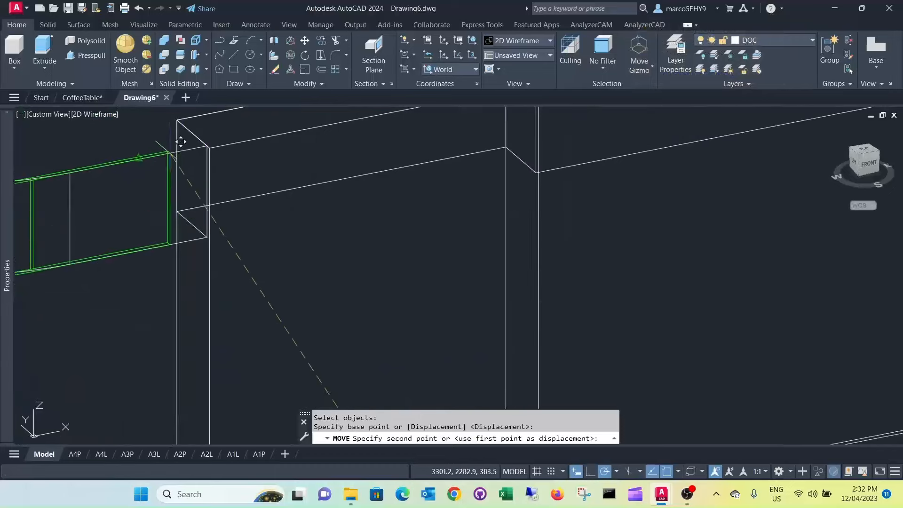
scroll(214, 132, up, 4)
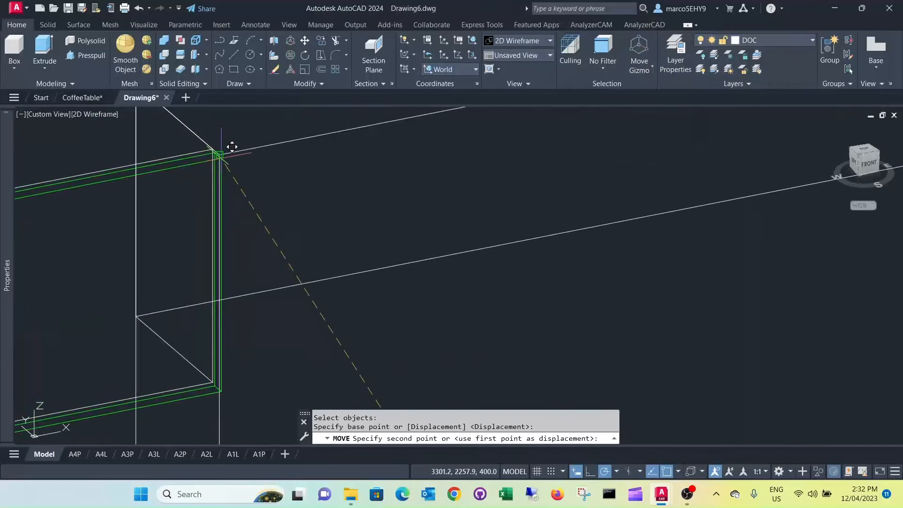
click(219, 154)
- Mirror the green left-end edge strip to the tabletop's right end about the outline's long-side midpoint, keeping the original
scroll(299, 165, down, 8)
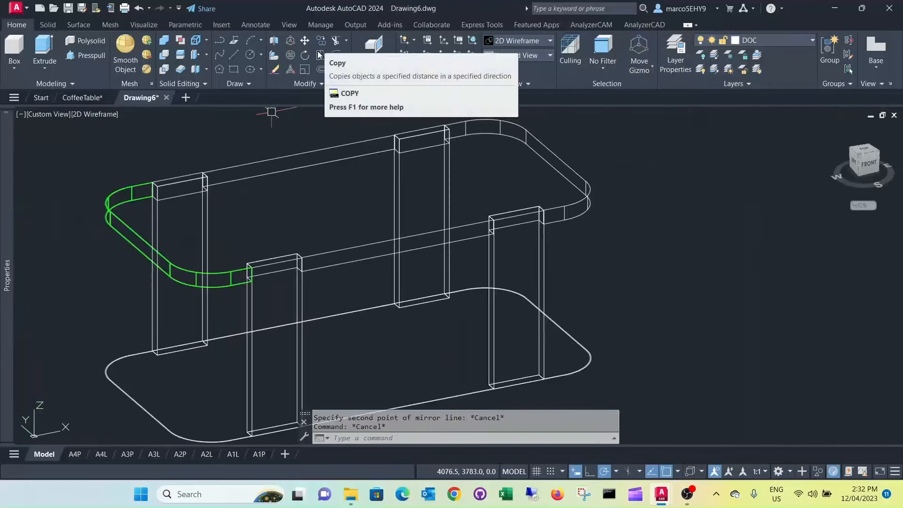
click(333, 85)
click(337, 99)
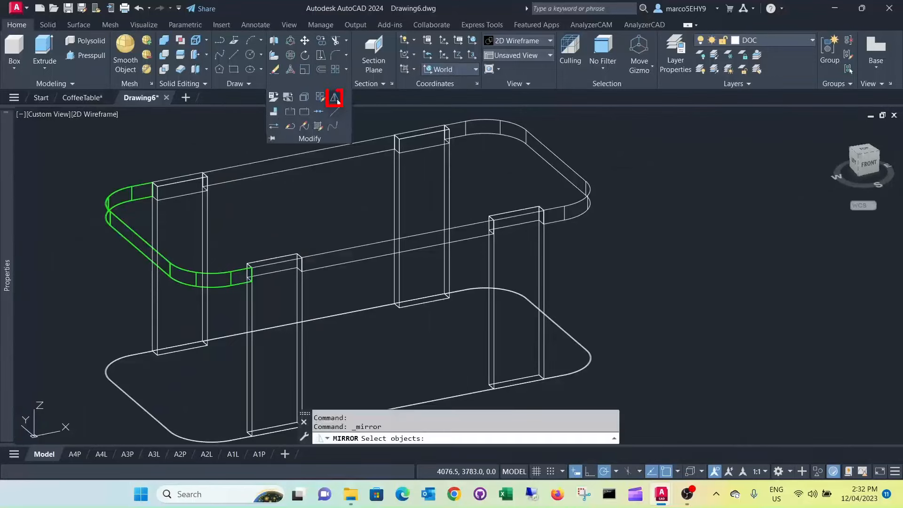
click(132, 245)
key(Return)
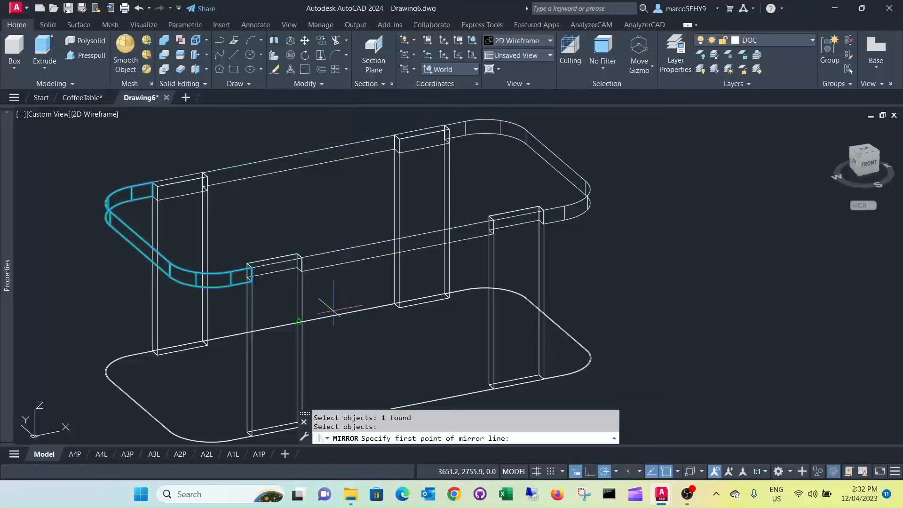
click(300, 321)
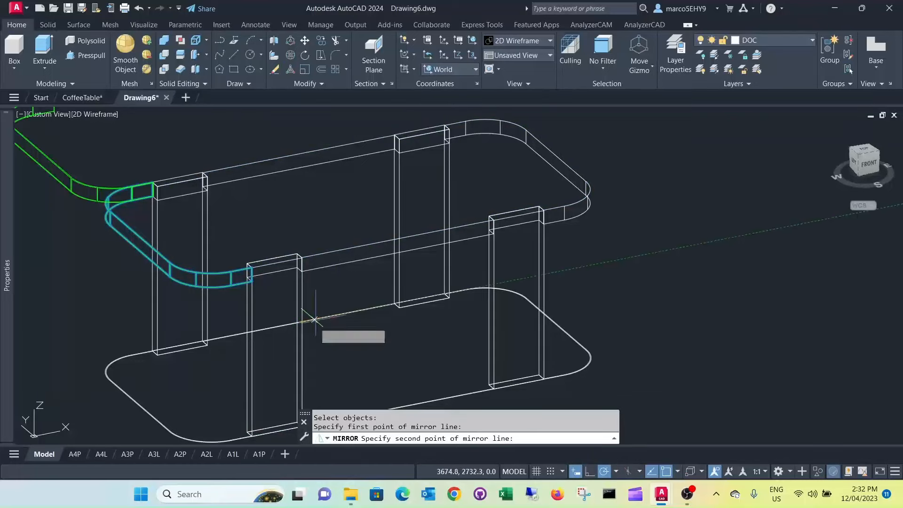
click(324, 345)
key(Return)
- Create a box as the front edge strip between the two front legs, from the tabletop's lower notch corner to the opposite leg's upper outer corner
scroll(403, 273, up, 2)
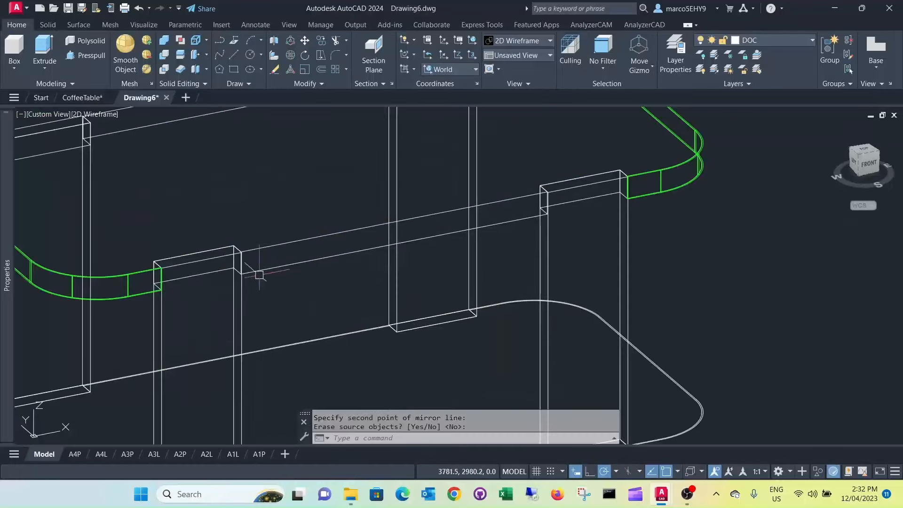
scroll(242, 258, up, 5)
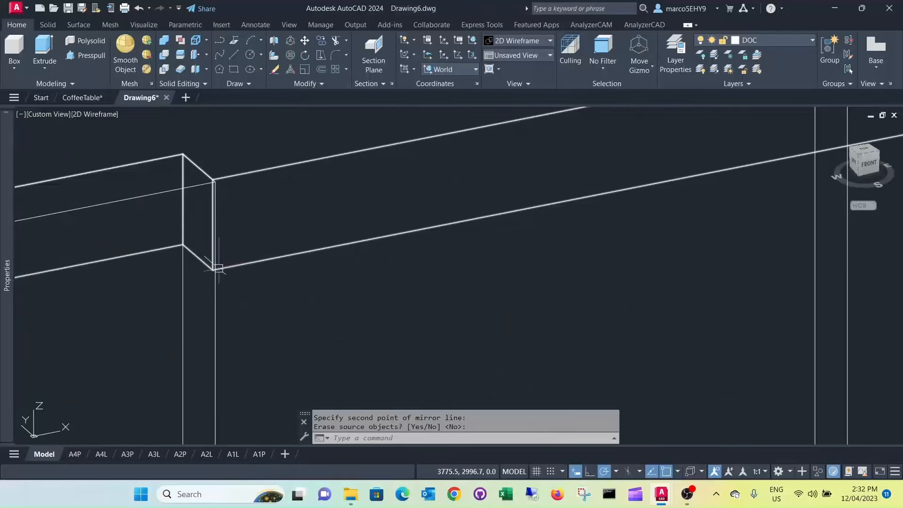
click(14, 47)
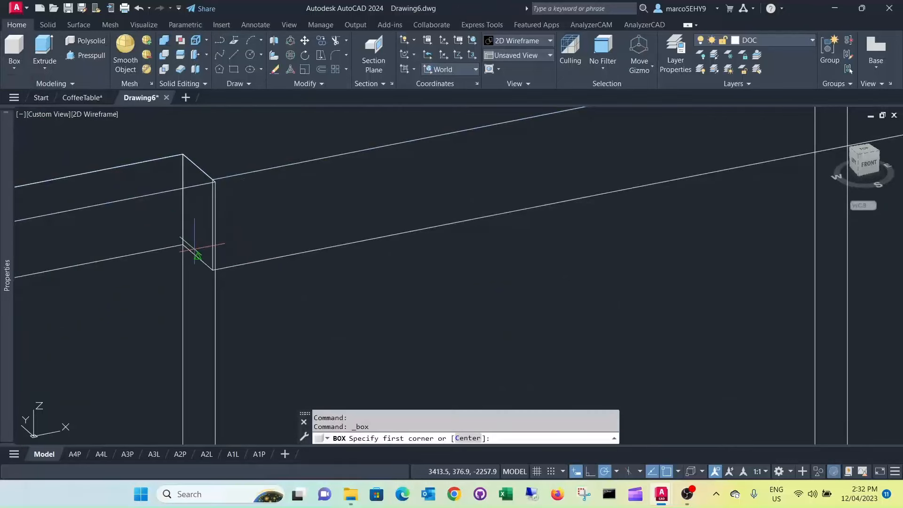
scroll(194, 246, up, 2)
scroll(194, 246, up, 2)
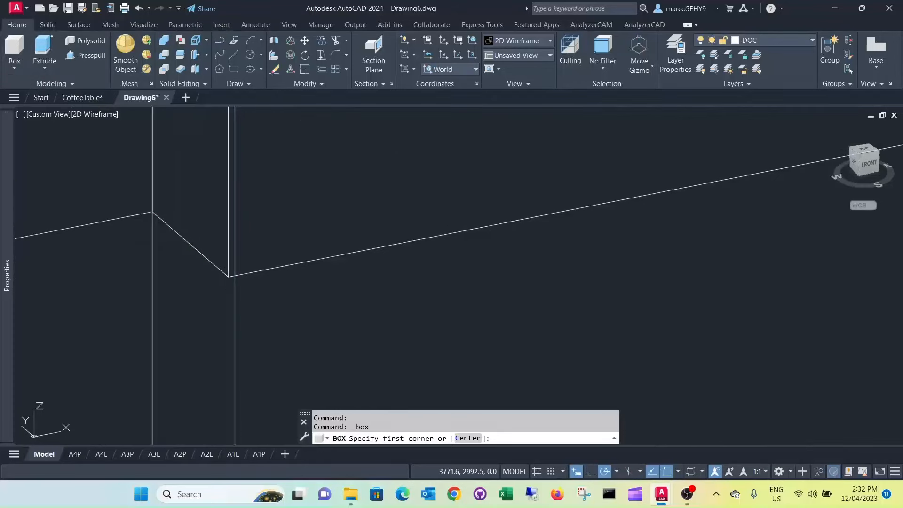
click(229, 276)
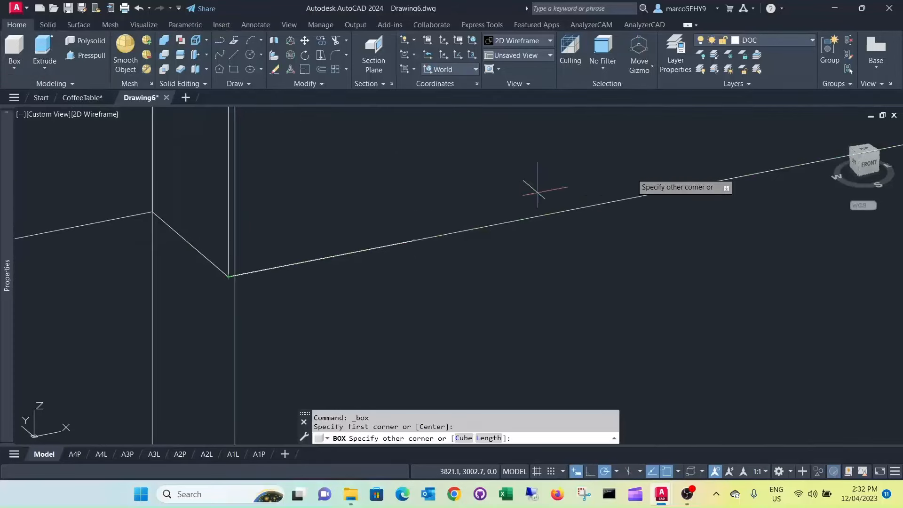
scroll(644, 186, up, 2)
scroll(527, 200, down, 3)
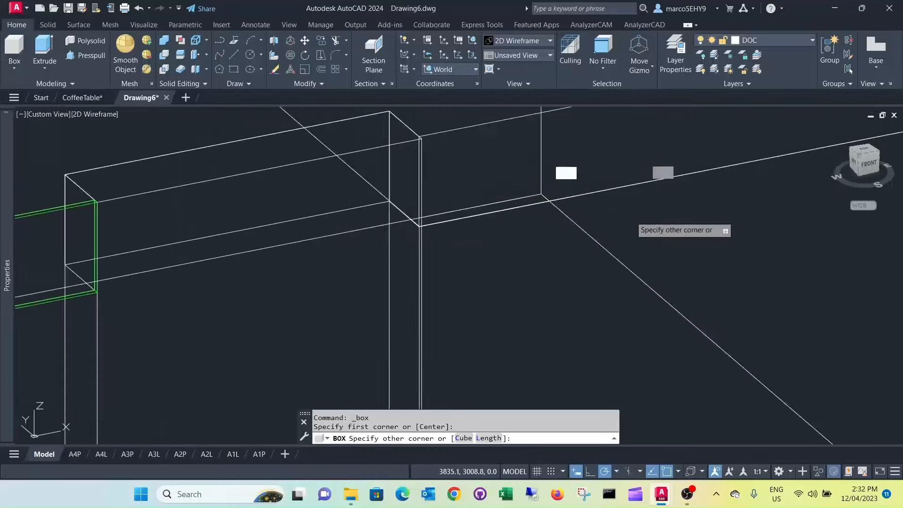
middle_drag(737, 193, 424, 303)
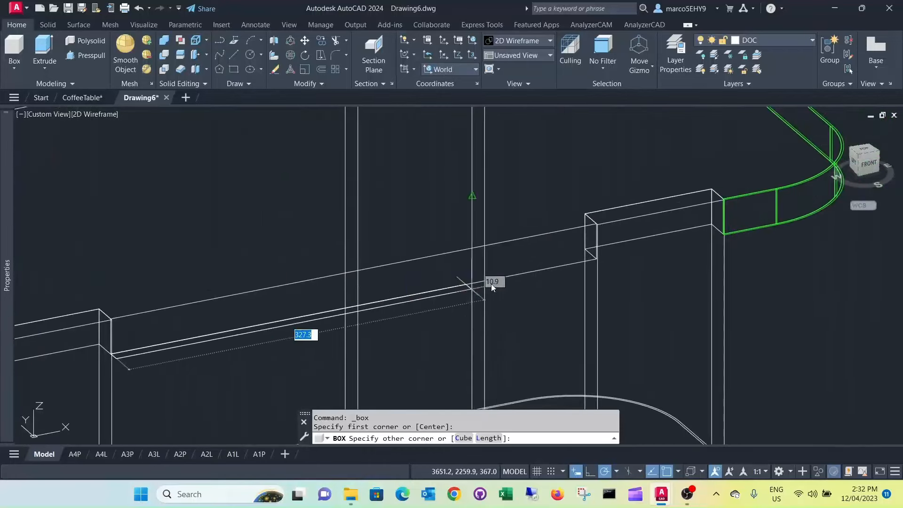
scroll(585, 233, up, 4)
scroll(609, 208, up, 3)
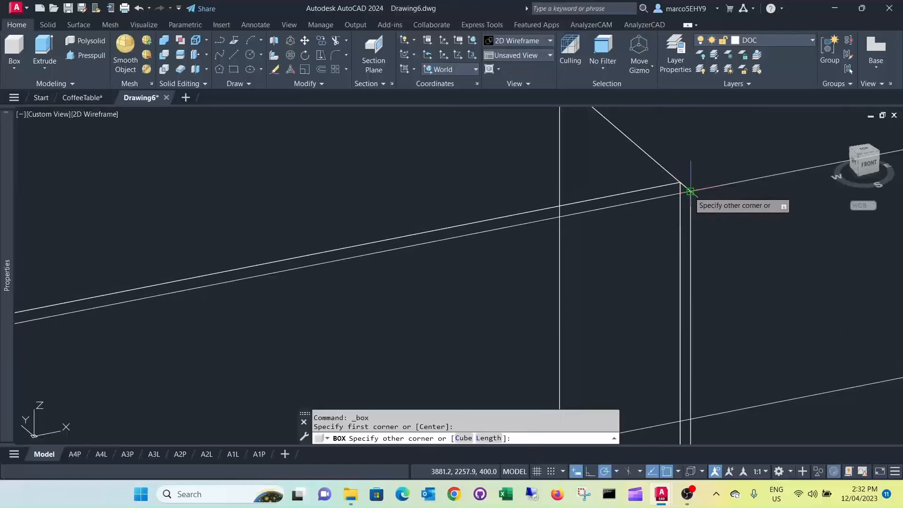
click(690, 192)
scroll(649, 200, down, 3)
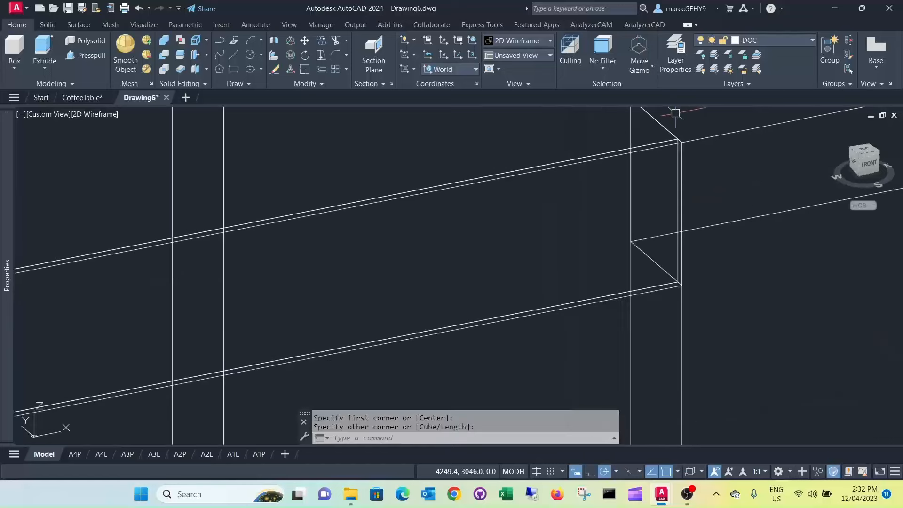
middle_drag(650, 202, 587, 222)
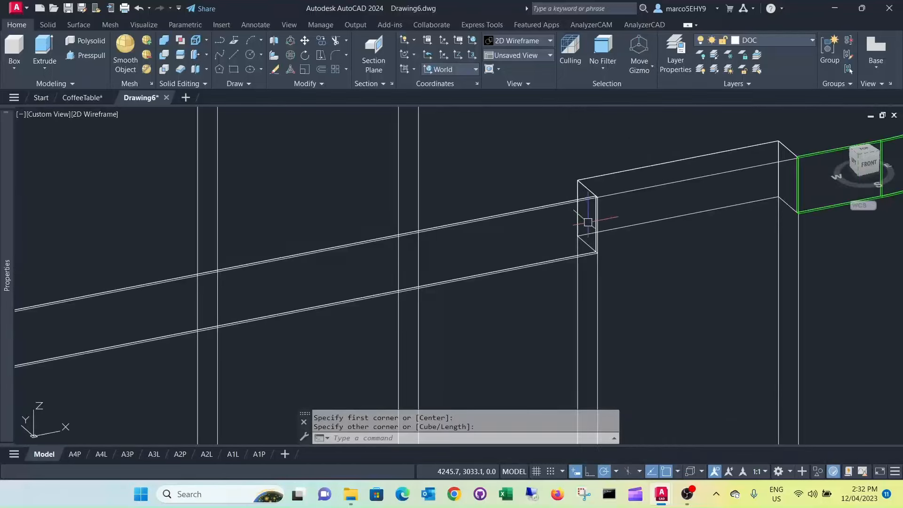
- Match the new front edge strip's properties to those of the green right-end edge strip
text(MA)
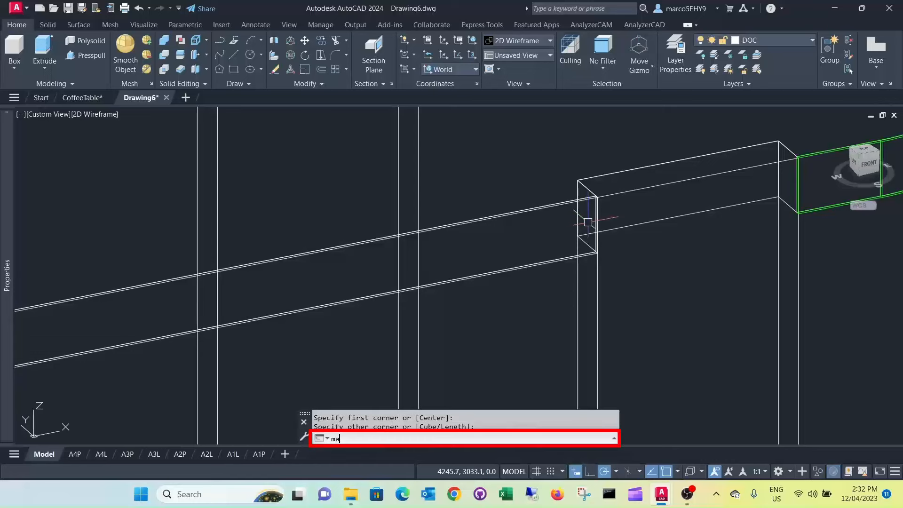
key(Return)
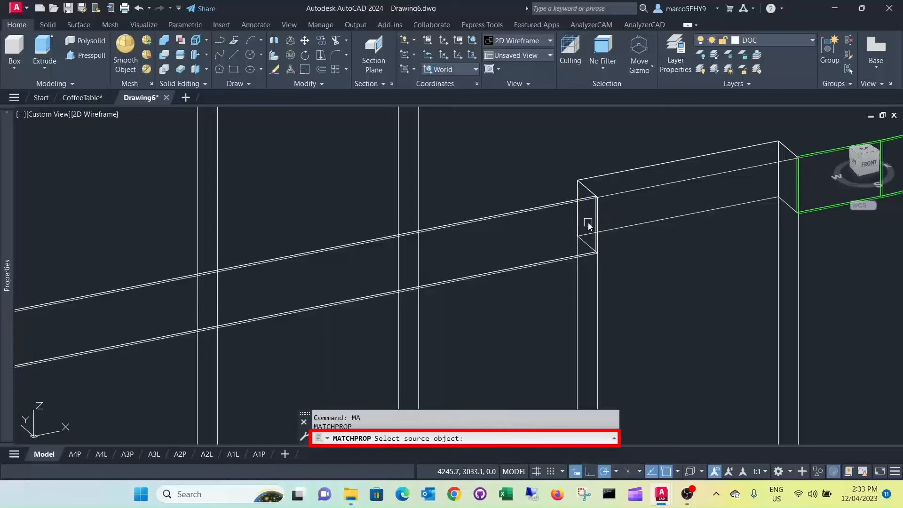
click(811, 214)
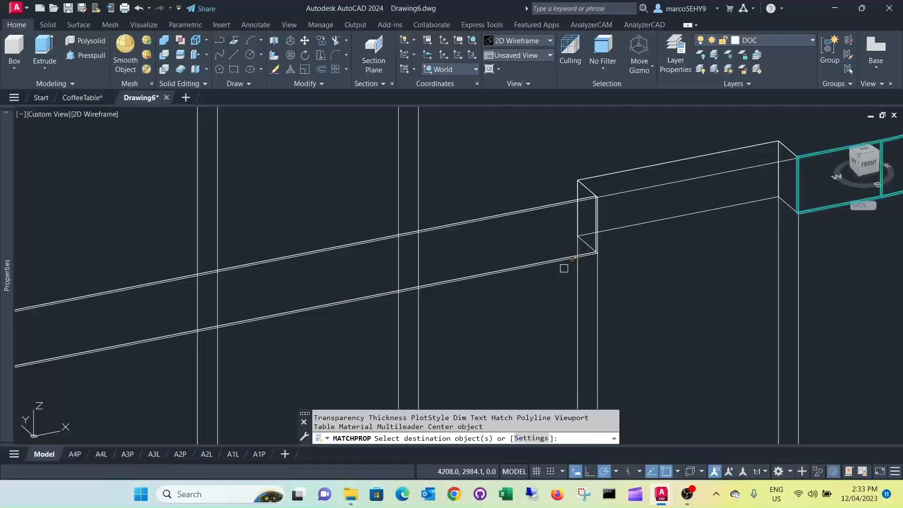
click(565, 263)
key(Return)
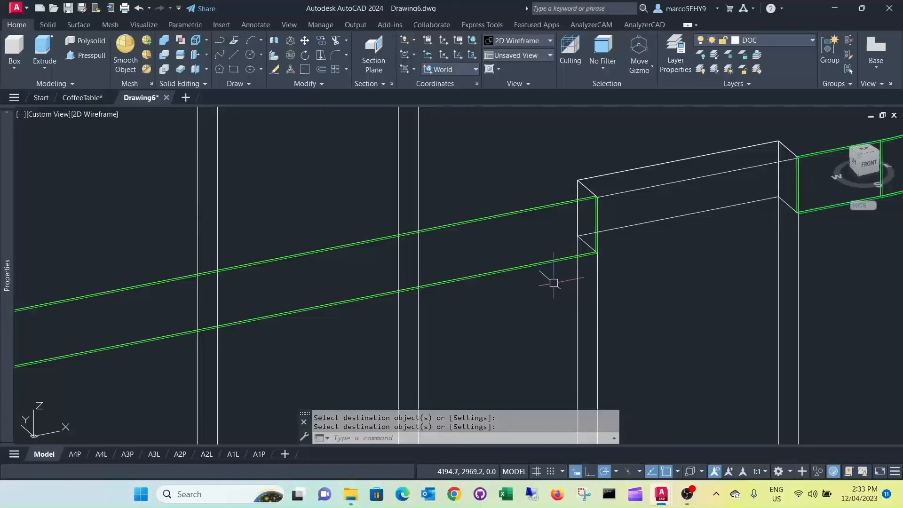
- Mirror the green front edge strip to the tabletop's rear side about the midpoint of the outline's left end, keeping the original
scroll(551, 282, down, 3)
scroll(514, 221, down, 3)
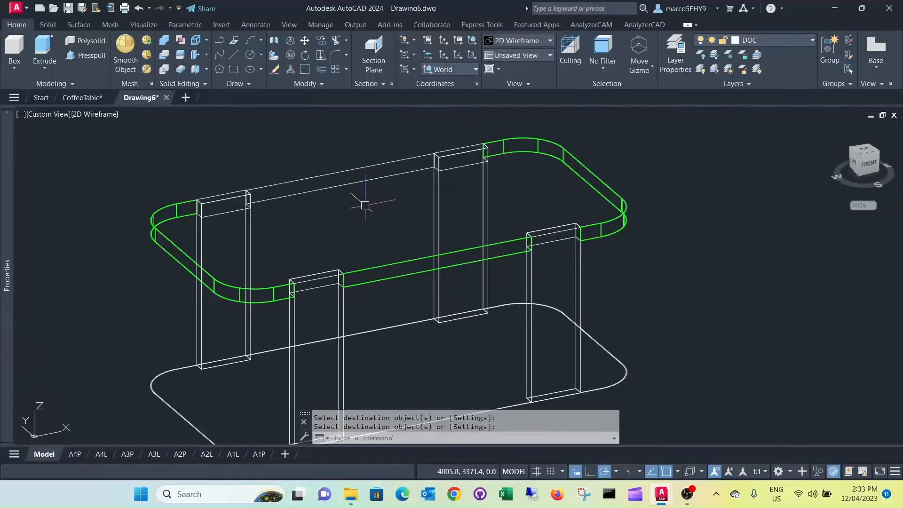
scroll(358, 197, down, 1)
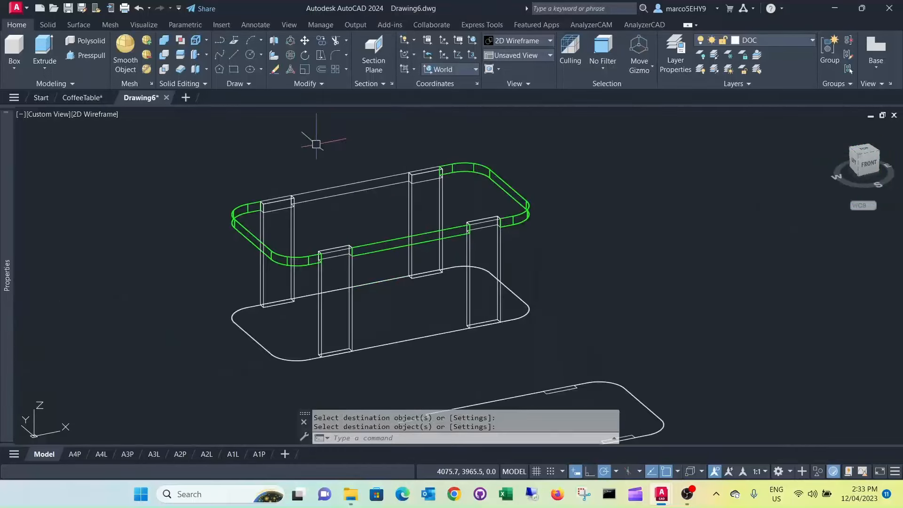
click(321, 84)
click(338, 103)
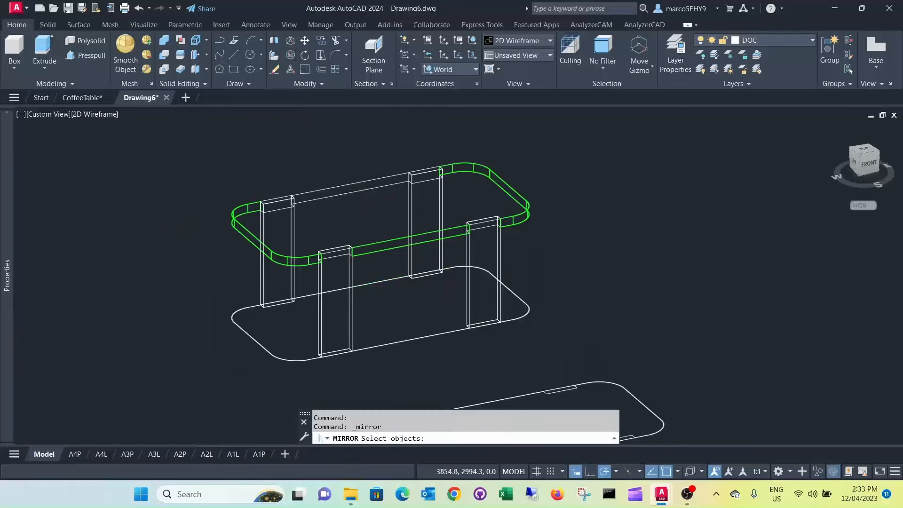
scroll(380, 249, up, 6)
click(380, 249)
key(Return)
scroll(343, 256, down, 6)
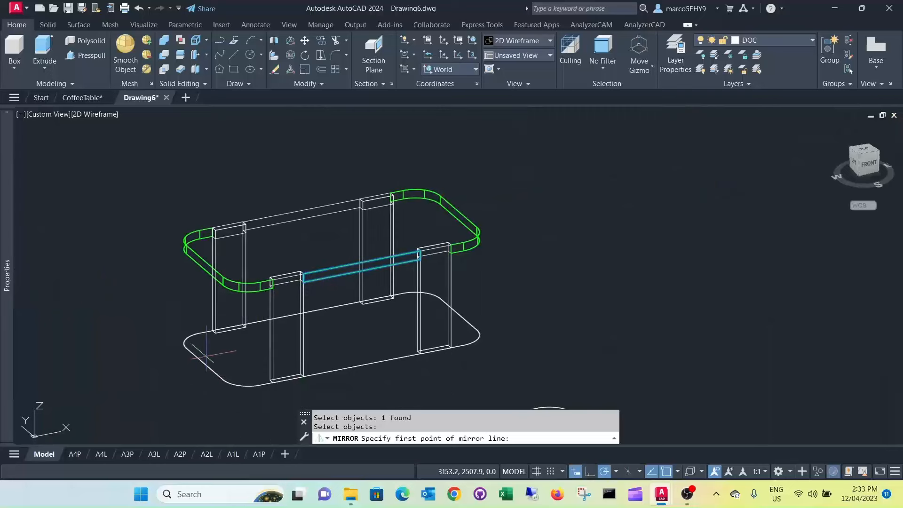
click(204, 362)
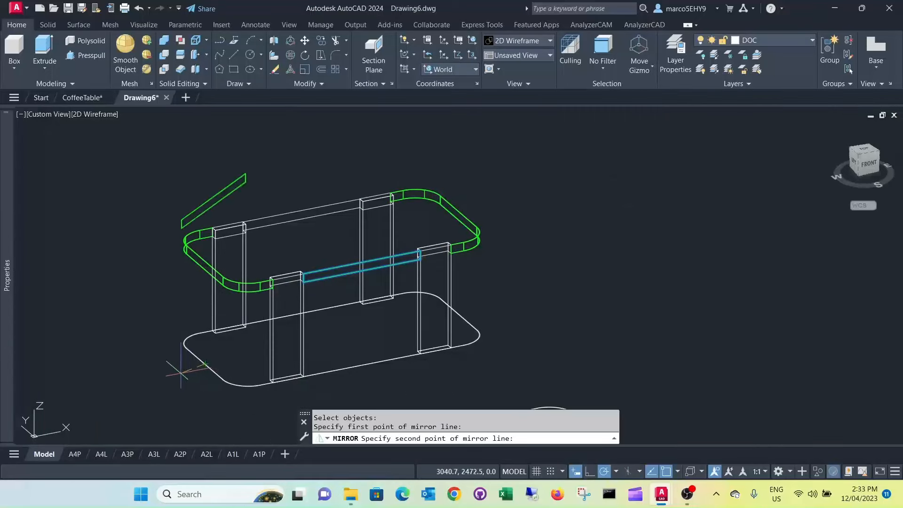
click(173, 370)
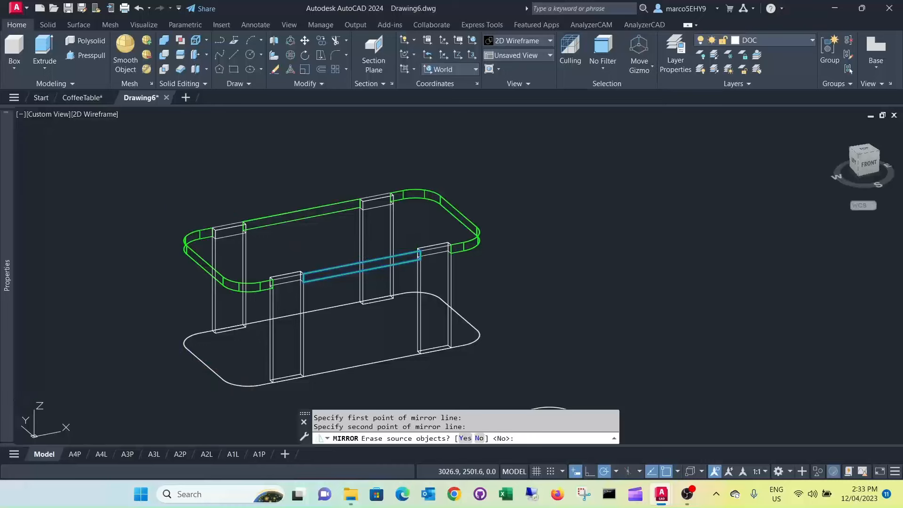
scroll(202, 287, down, 2)
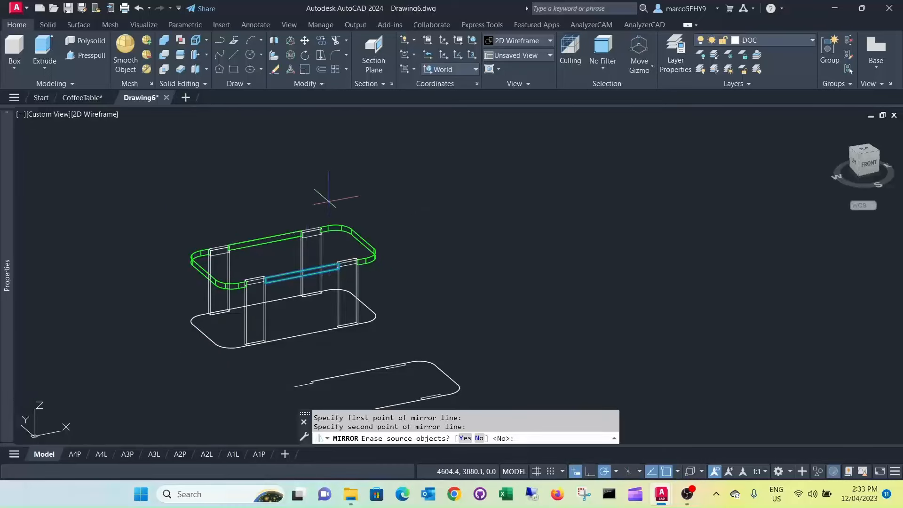
key(Escape)
key(Escape)
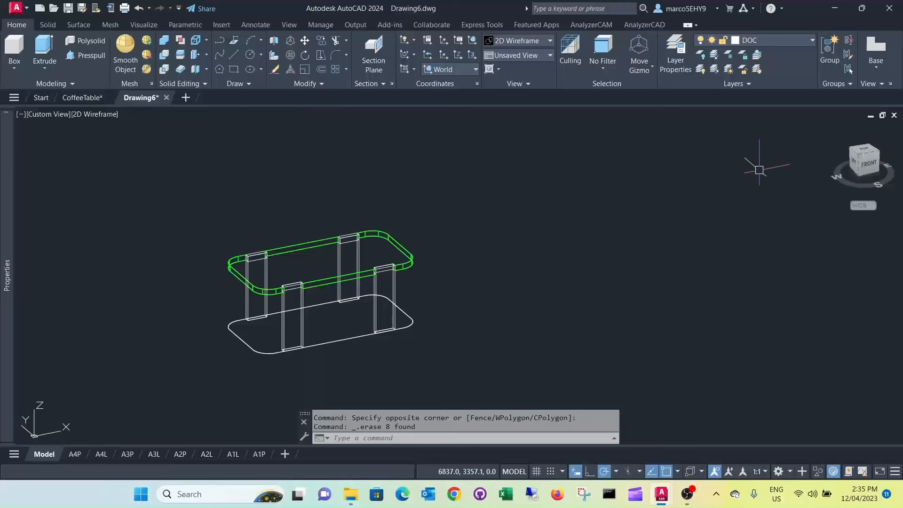
- Switch to the top view and make BOARD the current layer
click(862, 150)
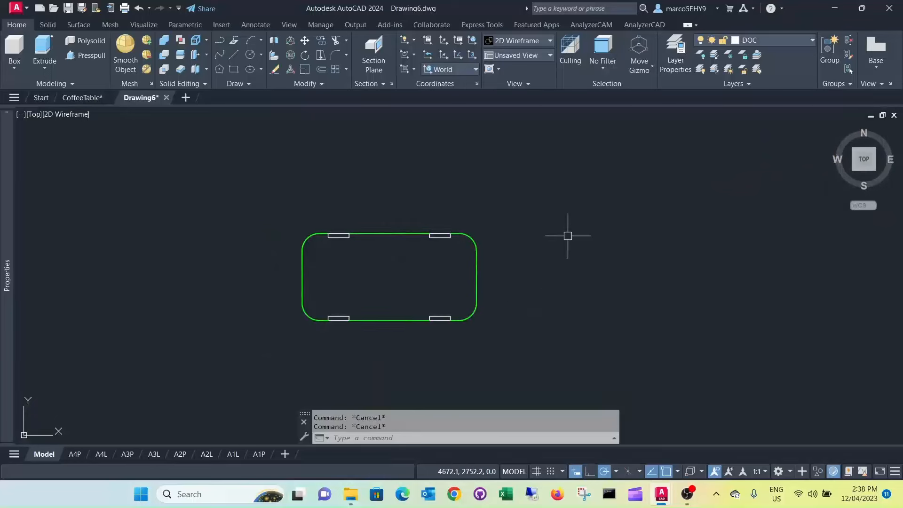
click(812, 42)
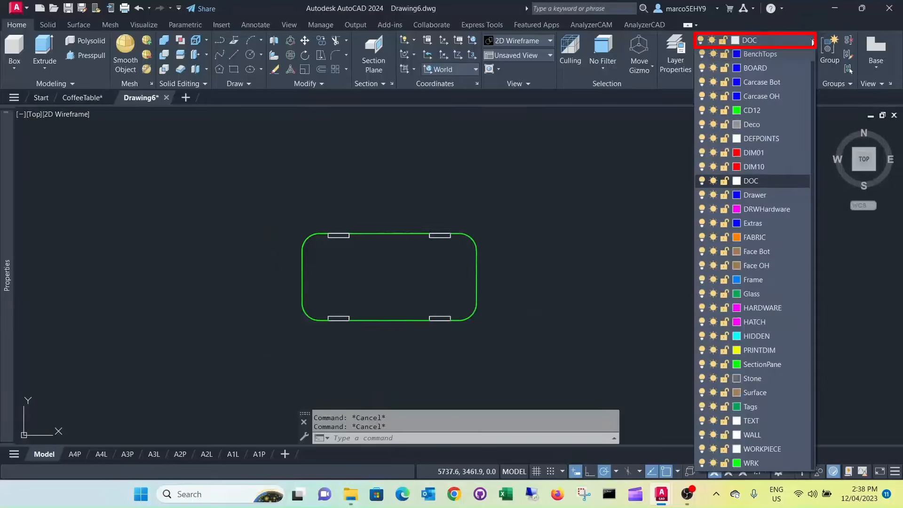
click(762, 69)
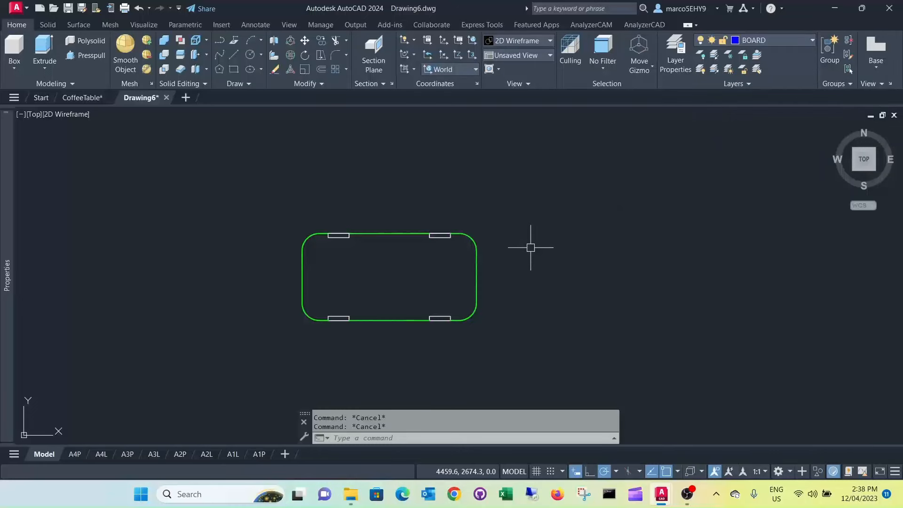
- Create a Flatshot of the table's top view as a new block with obscured lines hidden
text(FLAT)
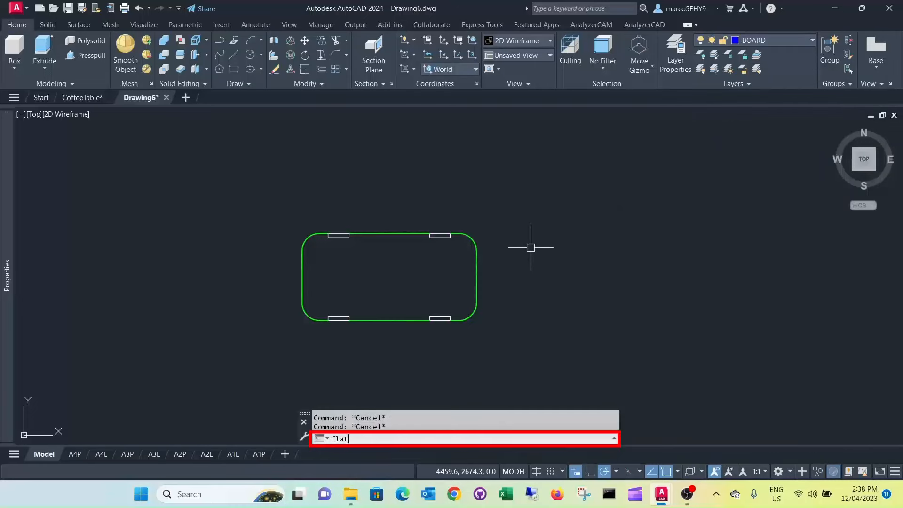
text(shot)
key(Return)
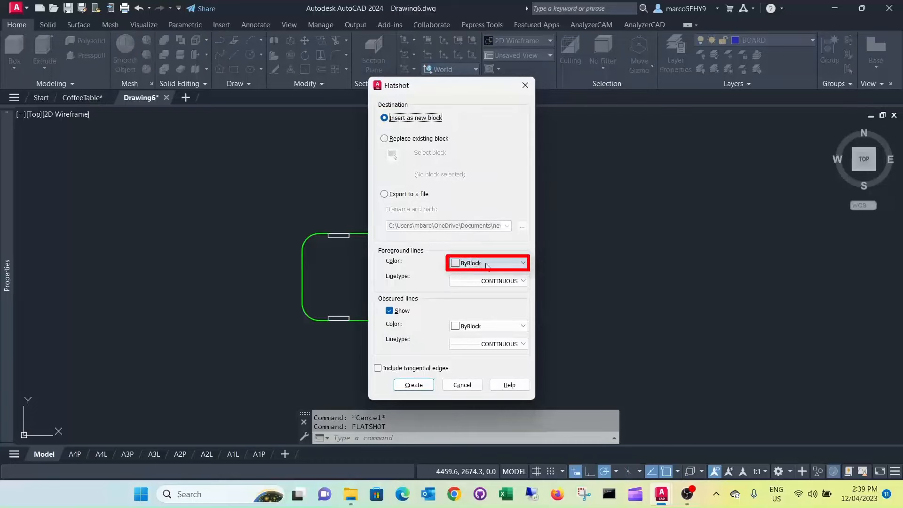
click(389, 311)
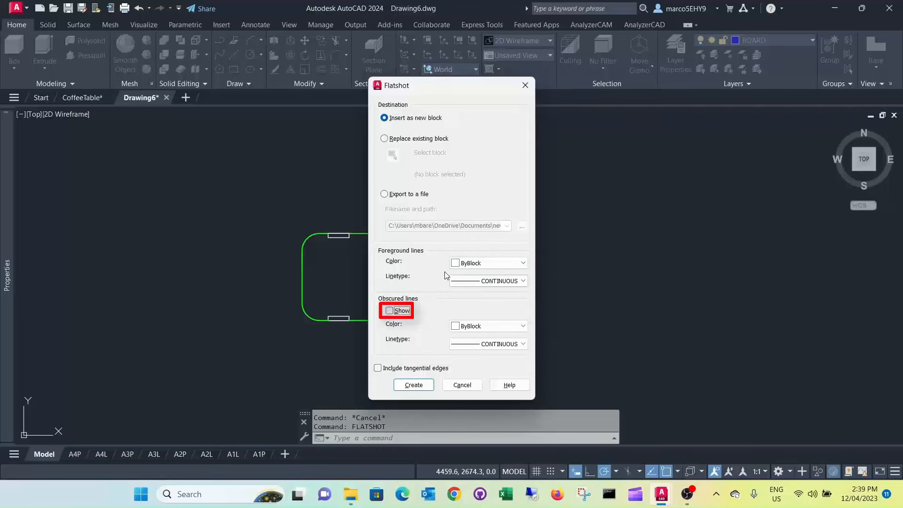
click(413, 385)
- Place the flattened top-view block clear of the 3D table with scale factor 1 and rotation 0
scroll(404, 367, down, 8)
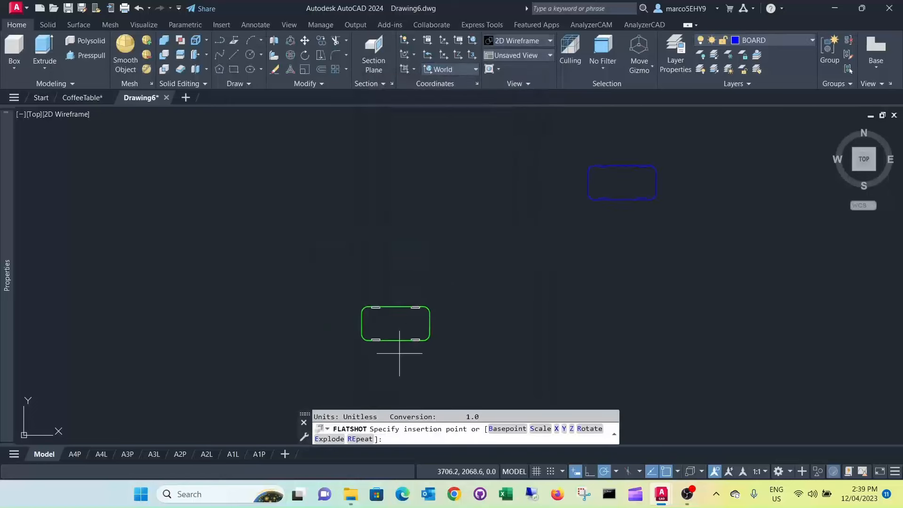
click(401, 321)
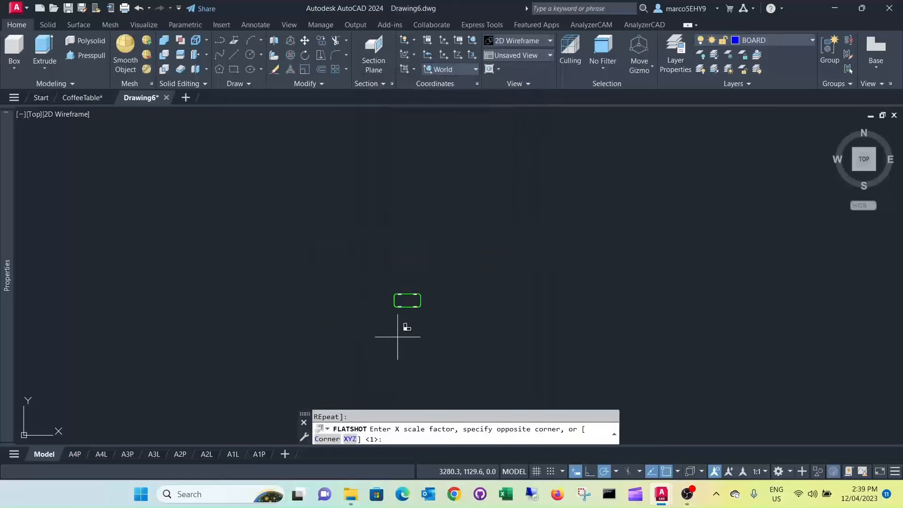
key(Return)
key(Return)
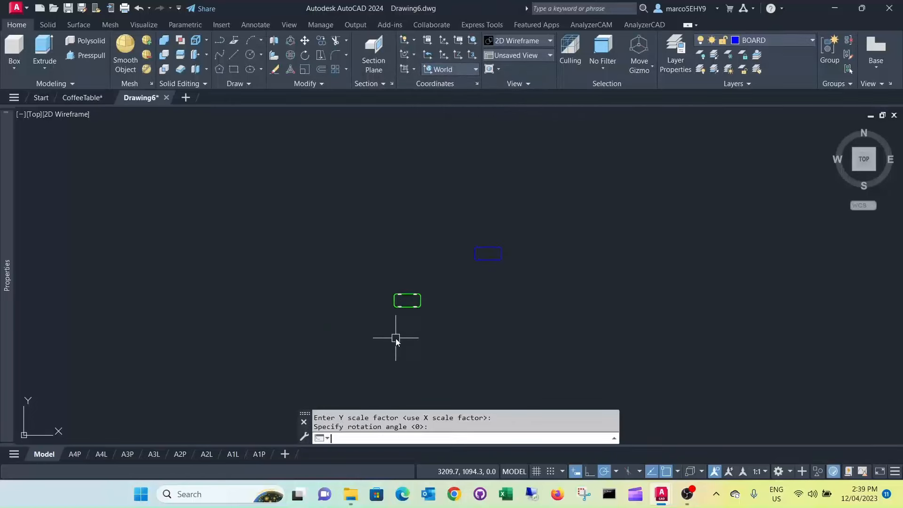
key(Return)
scroll(487, 242, up, 6)
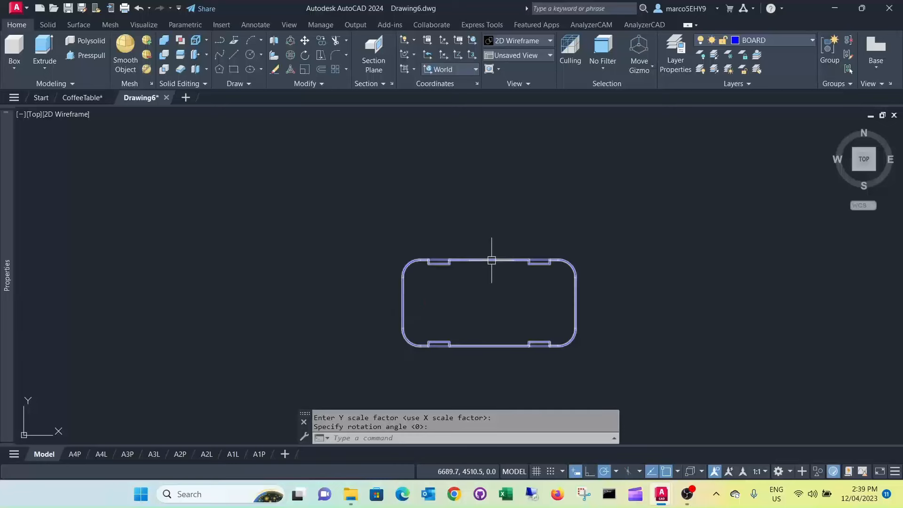
scroll(476, 248, down, 5)
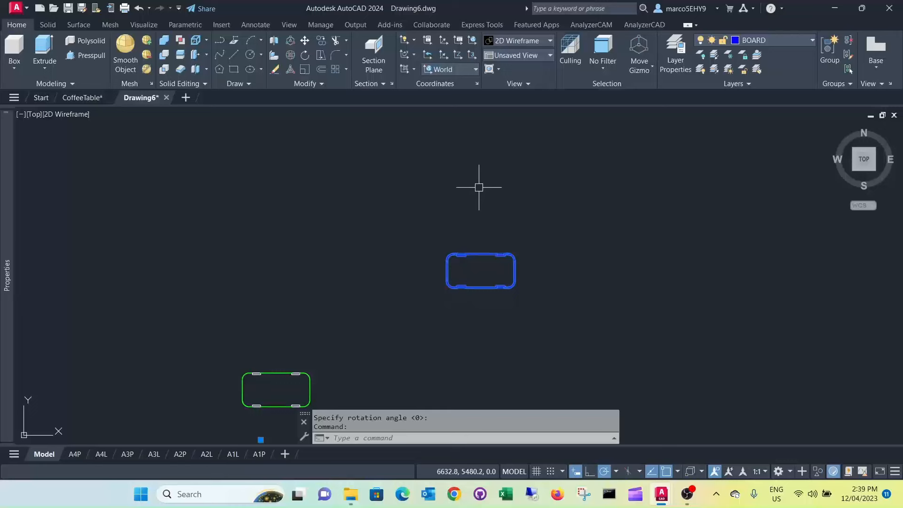
key(Escape)
key(Escape)
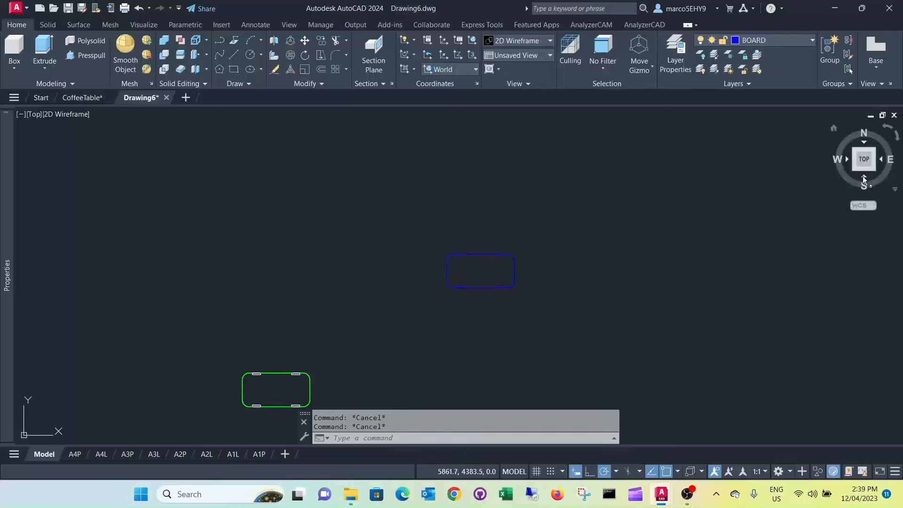
- Switch to the front view and create a Flatshot of it as a new block with obscured lines hidden
click(863, 177)
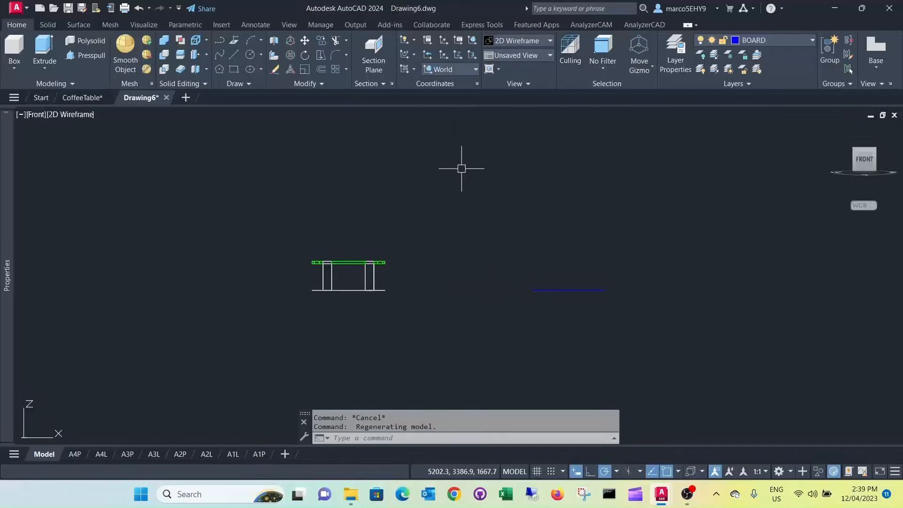
text(FLATSHOT)
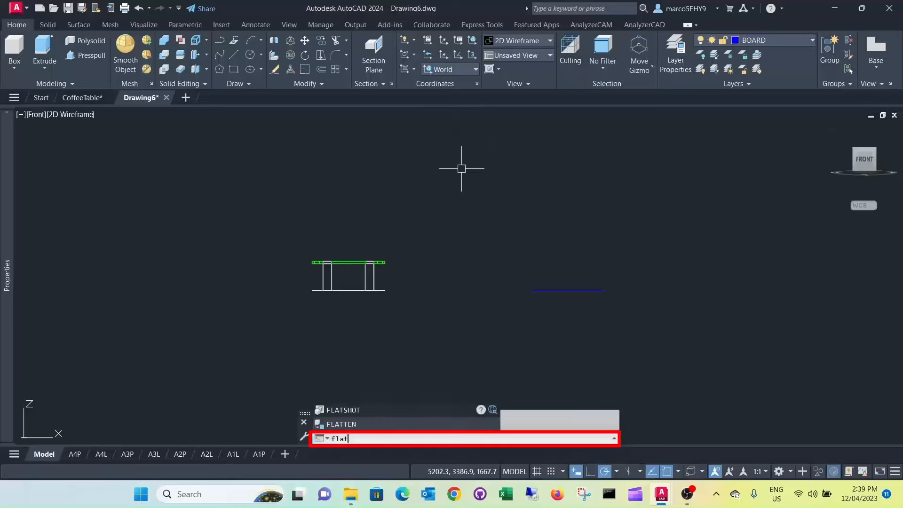
key(Return)
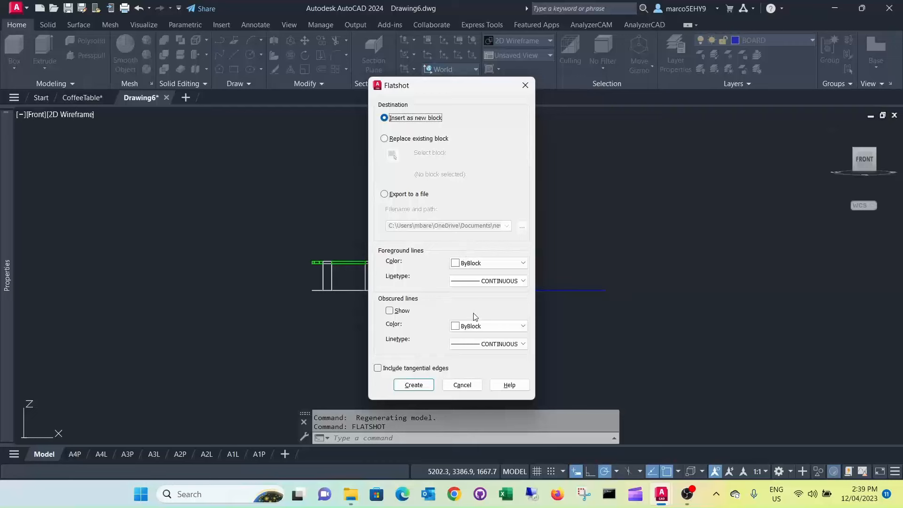
click(414, 384)
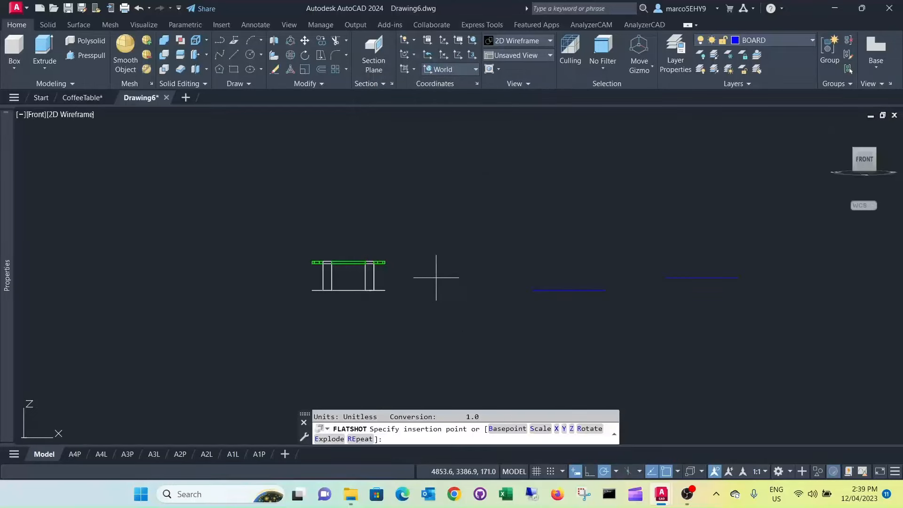
- Orbit to a tilted view and place the flattened front-view block behind the top-view block with scale factor 1 and rotation 0
shift+middle_drag(459, 275, 456, 304)
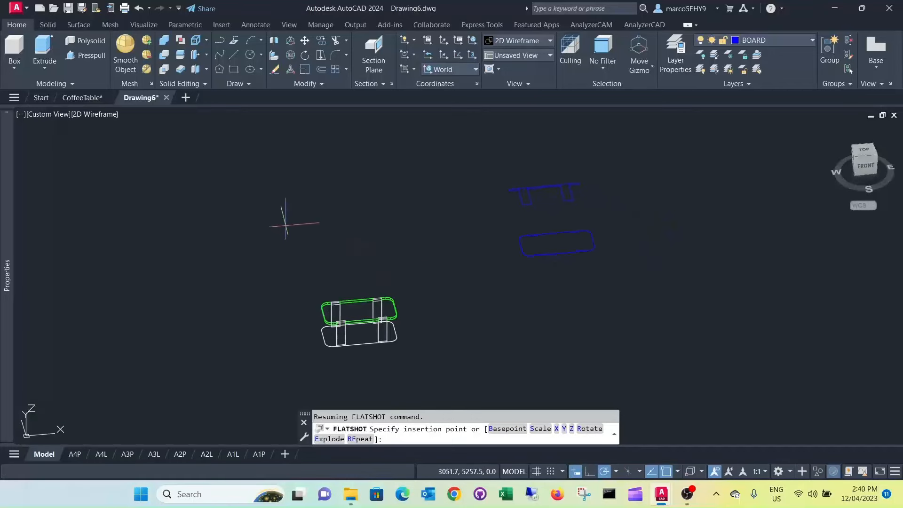
click(282, 224)
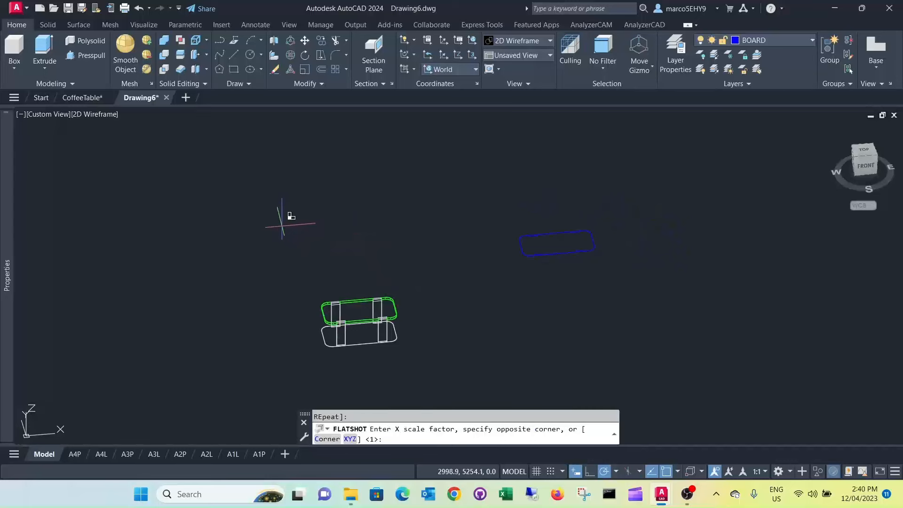
key(Return)
key(Return)
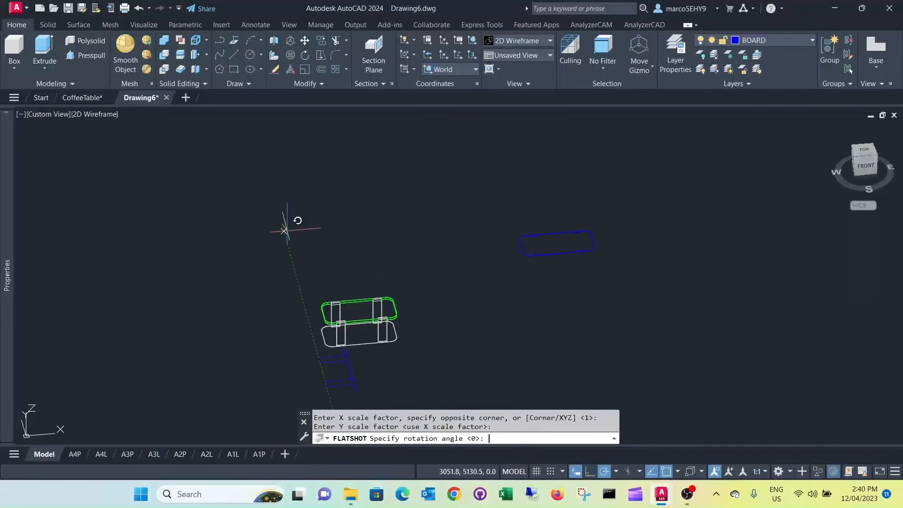
key(Return)
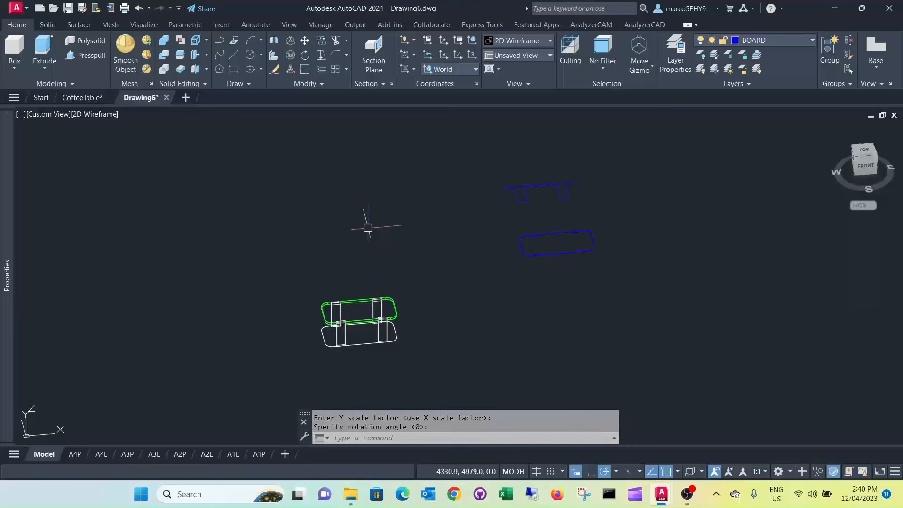
- Make SectionPane the current layer
scroll(543, 235, down, 2)
middle_drag(550, 235, 430, 252)
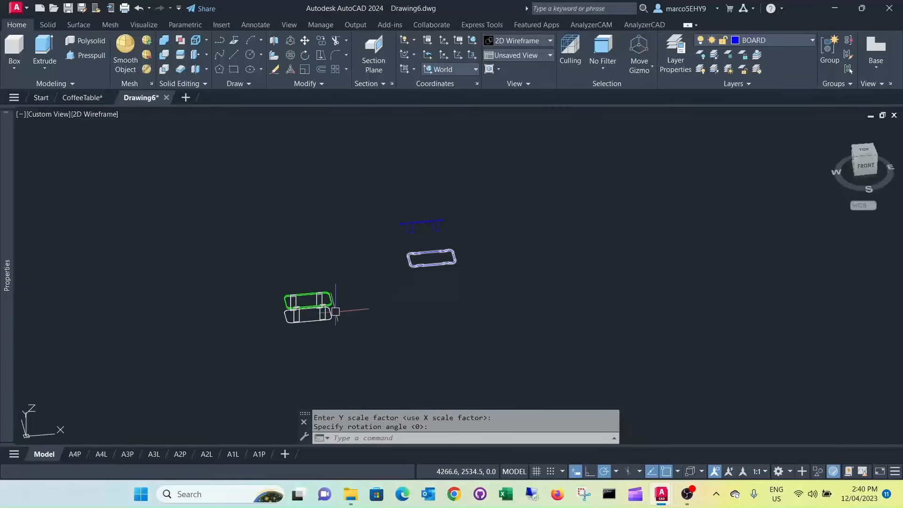
scroll(335, 311, up, 2)
scroll(318, 331, up, 2)
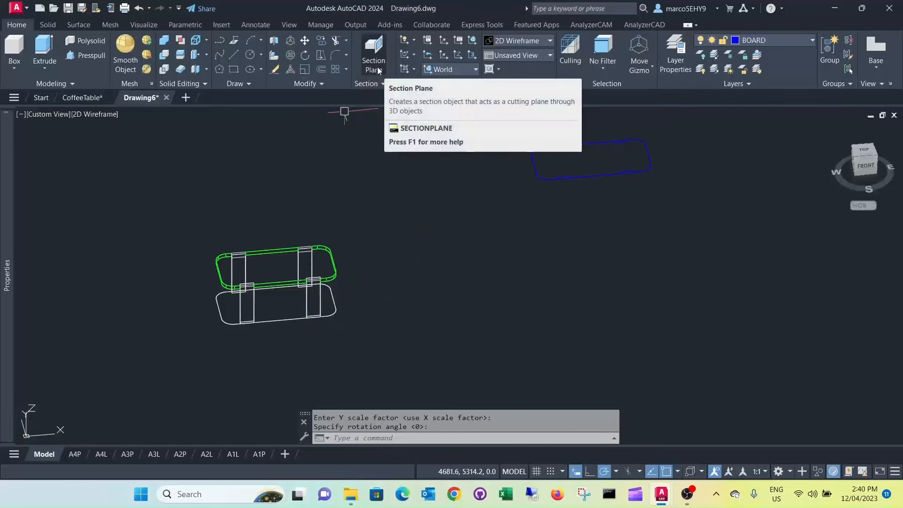
click(812, 40)
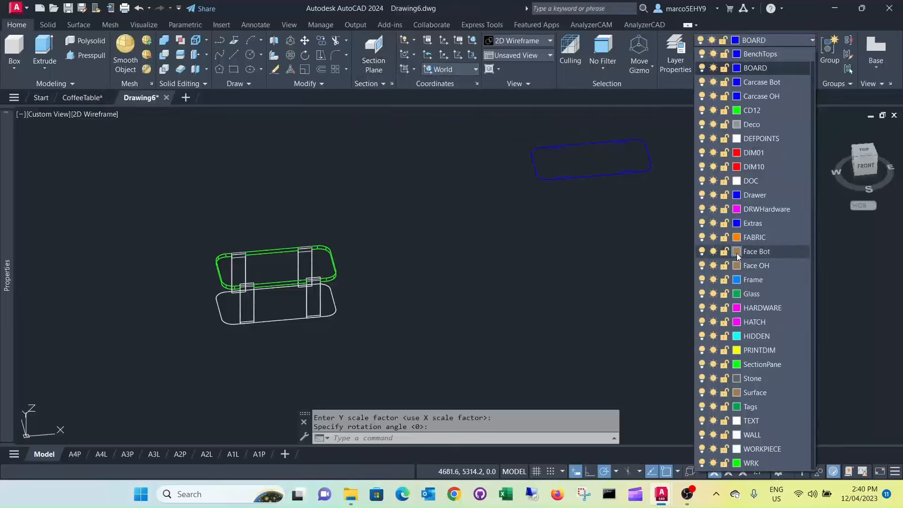
click(763, 365)
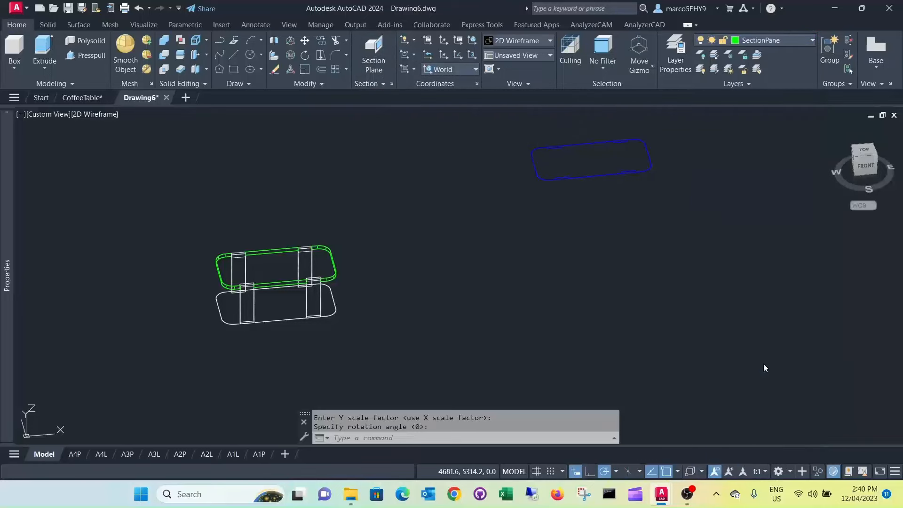
- Create a section plane crosswise through the middle of the 3D table, running at 90° from in front of it toward its back
click(380, 65)
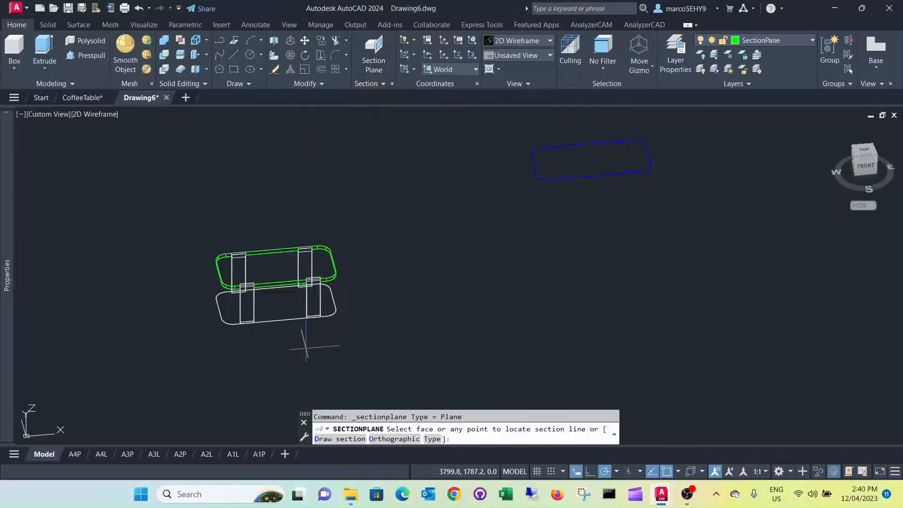
scroll(311, 335, up, 2)
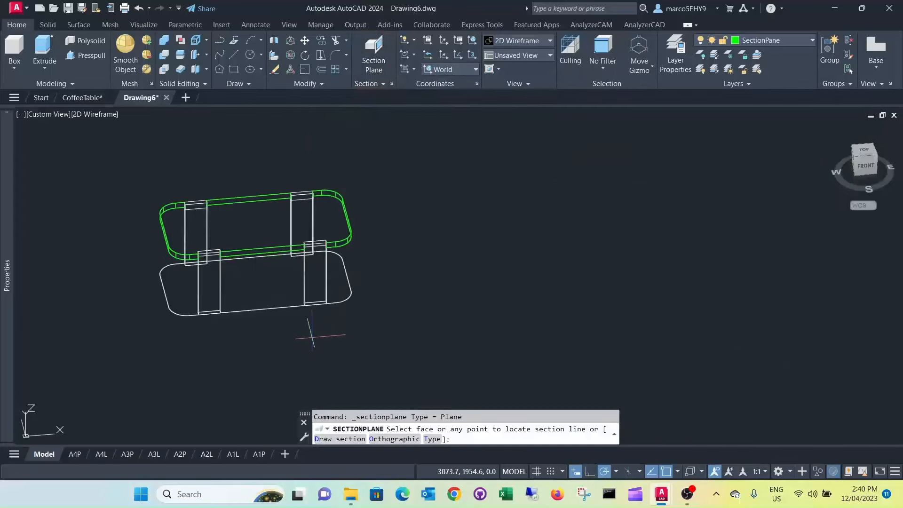
click(283, 337)
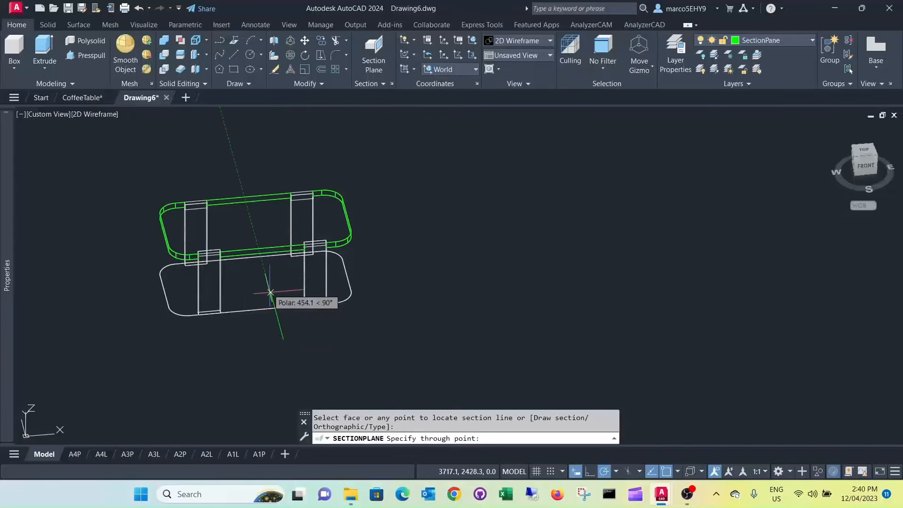
click(252, 224)
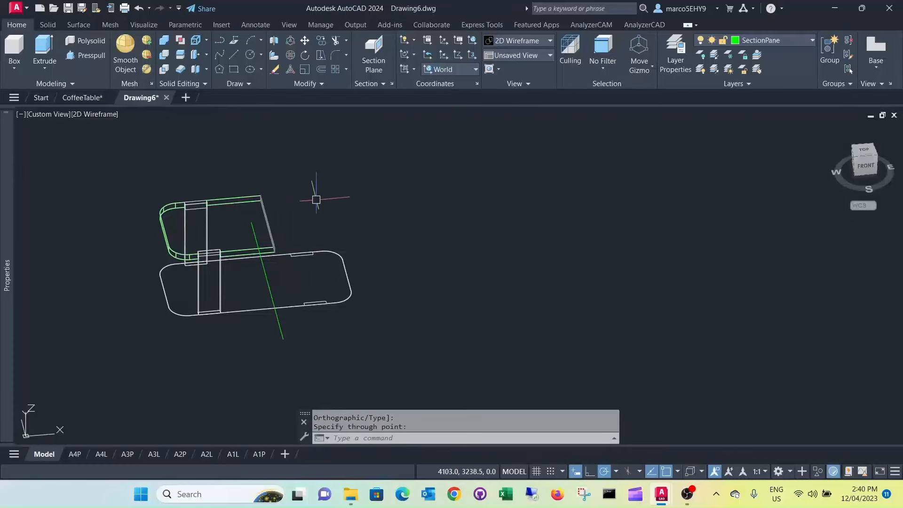
- Turn off live sectioning for the table's section plane and inspect the section line's grips up close
click(280, 332)
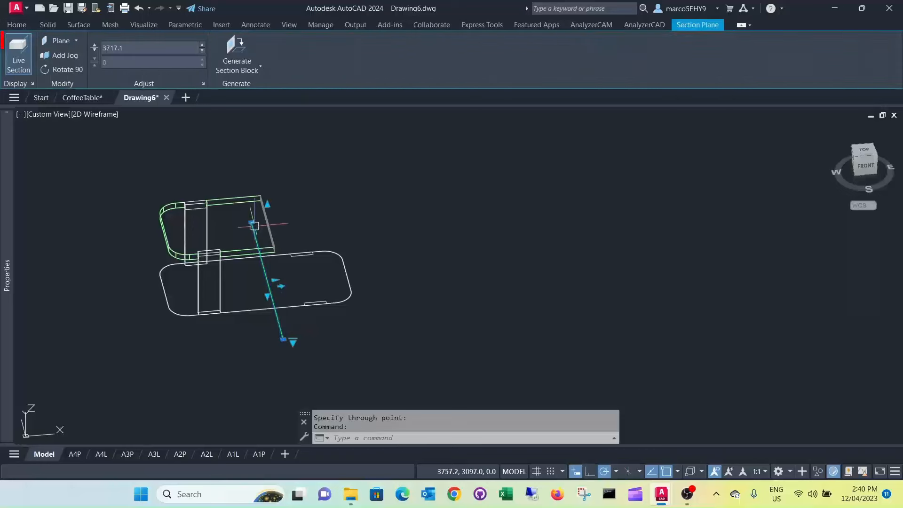
click(20, 54)
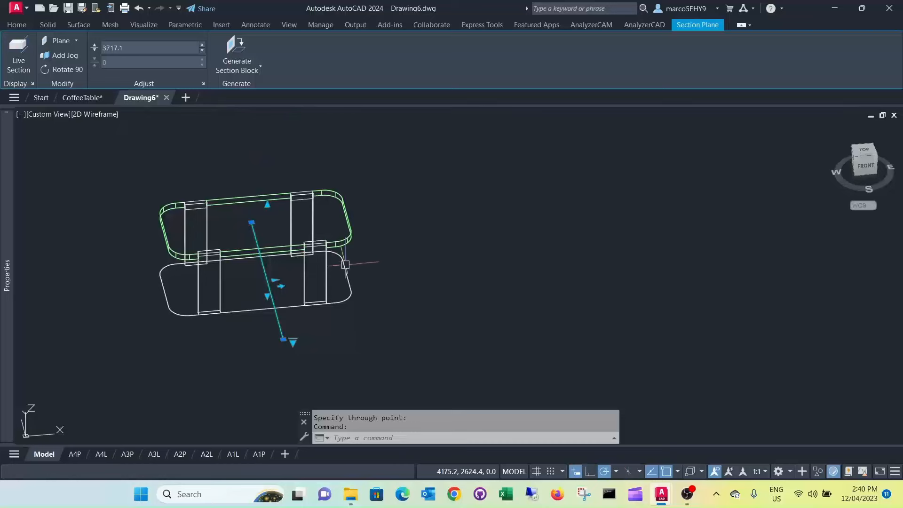
scroll(299, 246, up, 4)
scroll(254, 282, down, 4)
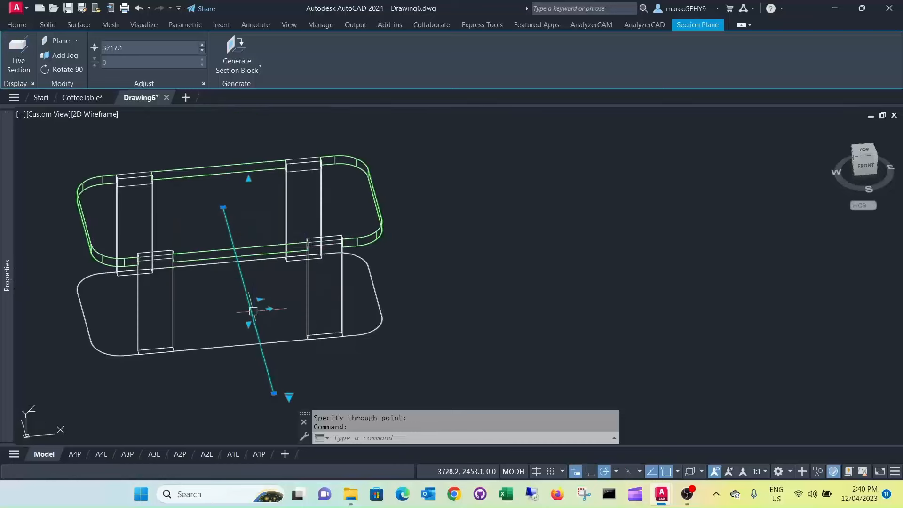
scroll(256, 303, up, 4)
scroll(269, 294, up, 2)
scroll(271, 293, down, 2)
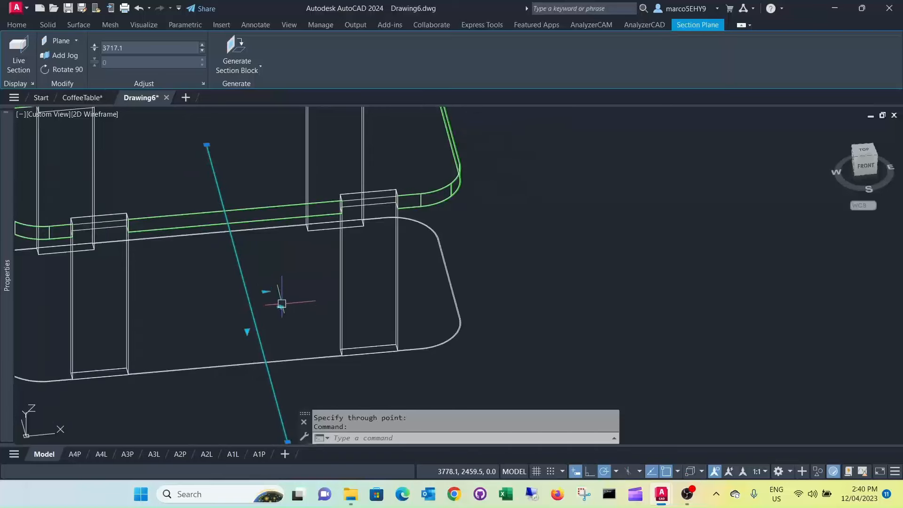
scroll(285, 292, down, 2)
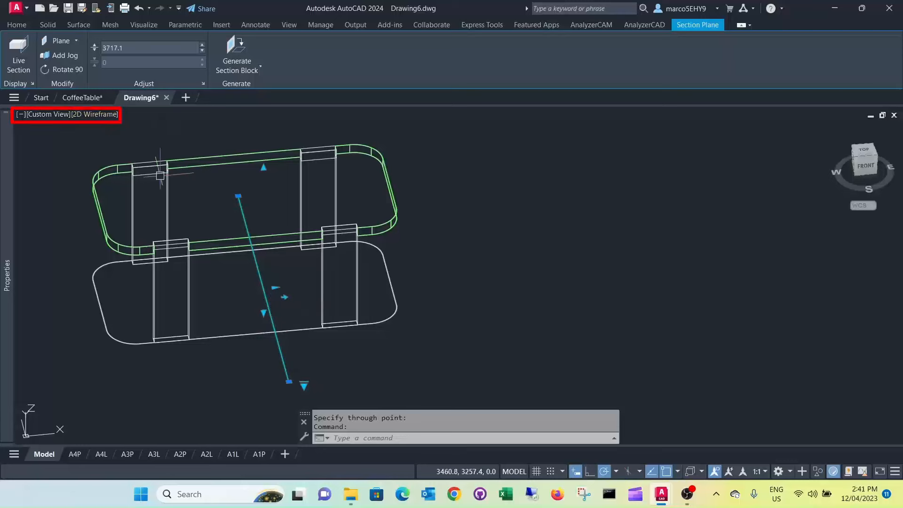
- Examine the section plane cutting the table in the Conceptual visual style from a lower angle, and return to 2D Wireframe
click(97, 114)
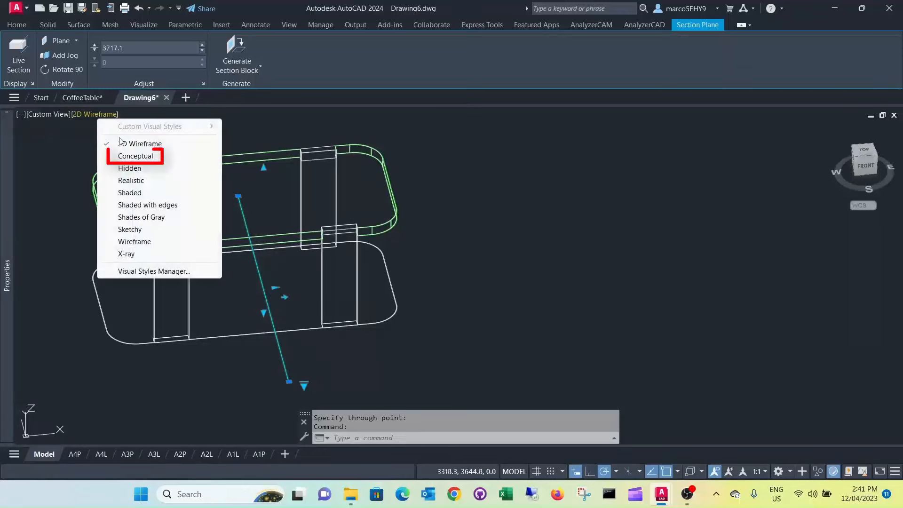
click(135, 158)
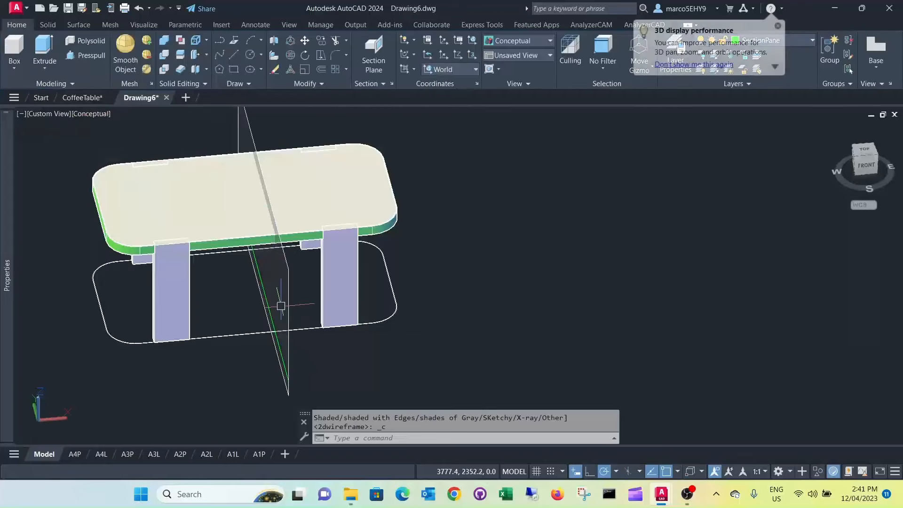
mouse_move(293, 315)
shift+middle_down()
mouse_move(423, 338)
mouse_move(438, 327)
shift+middle_up()
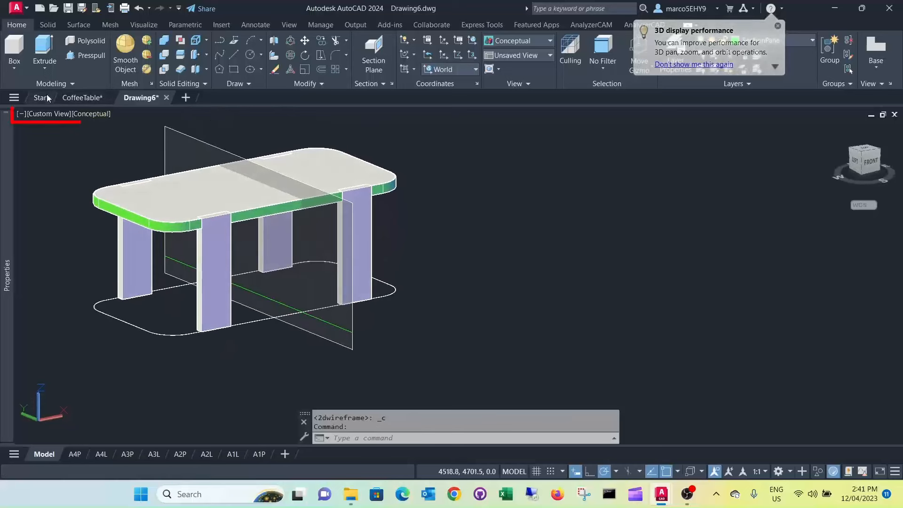
click(91, 117)
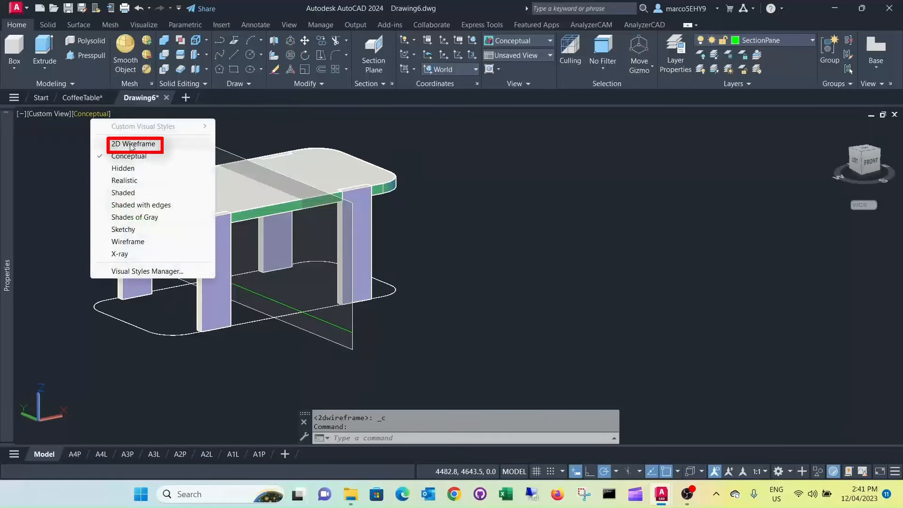
key(Escape)
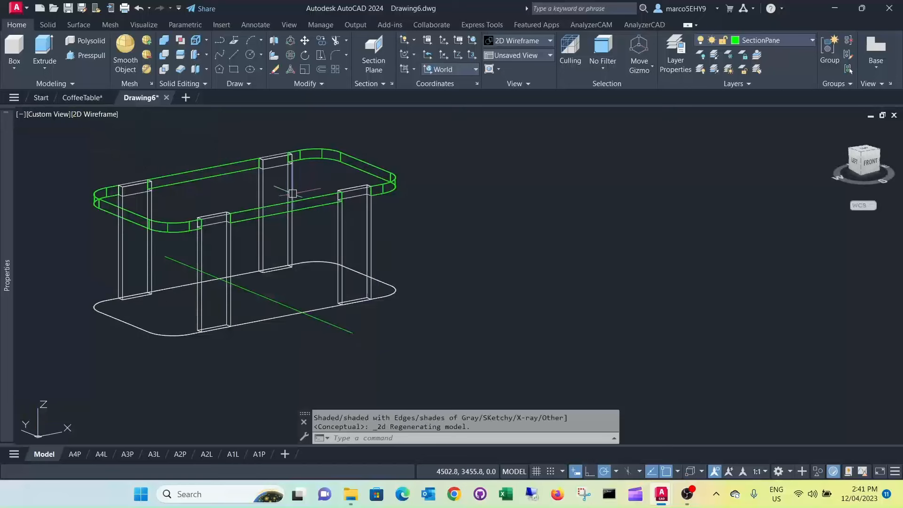
- Start a 2D section block from the table's section plane and set its intersection boundary layer to BOARD
scroll(306, 211, down, 2)
middle_drag(312, 224, 214, 290)
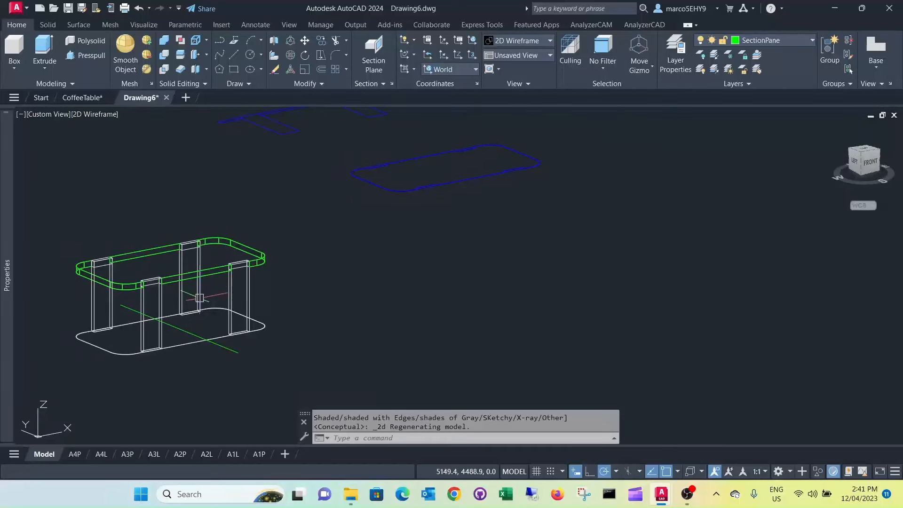
click(334, 108)
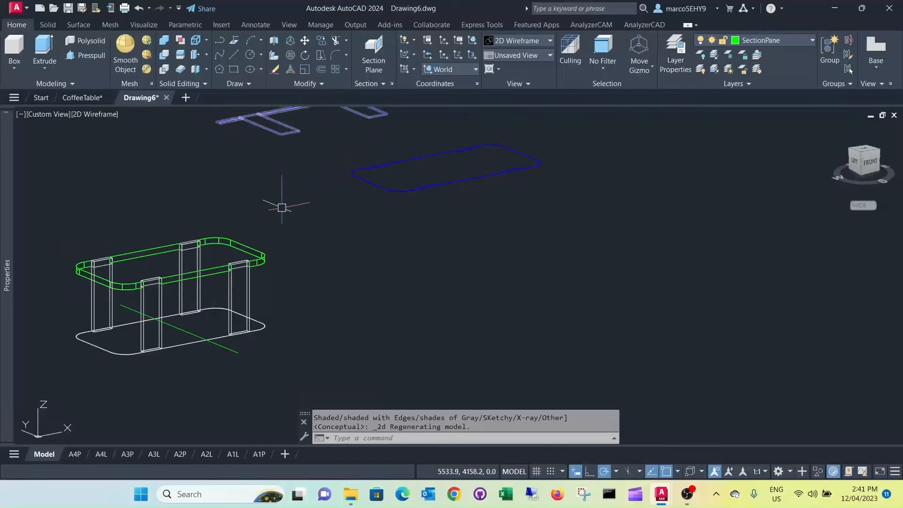
key(Escape)
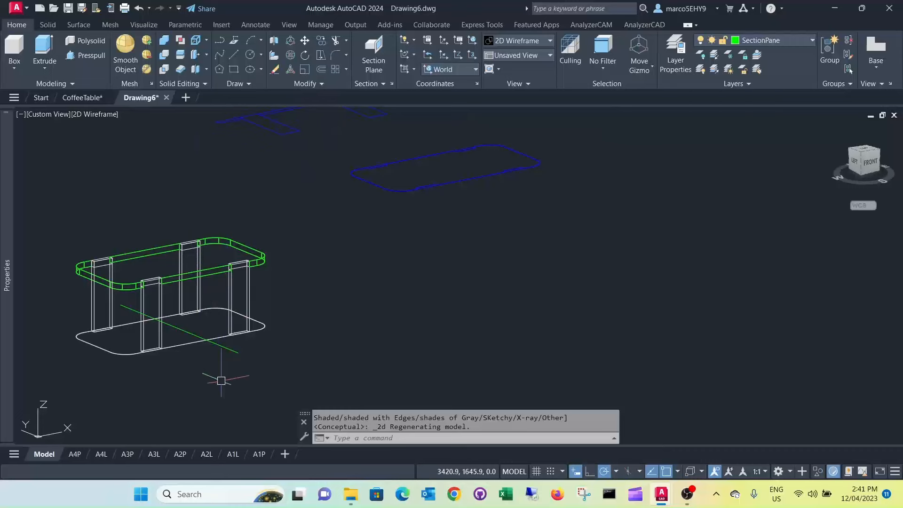
click(239, 353)
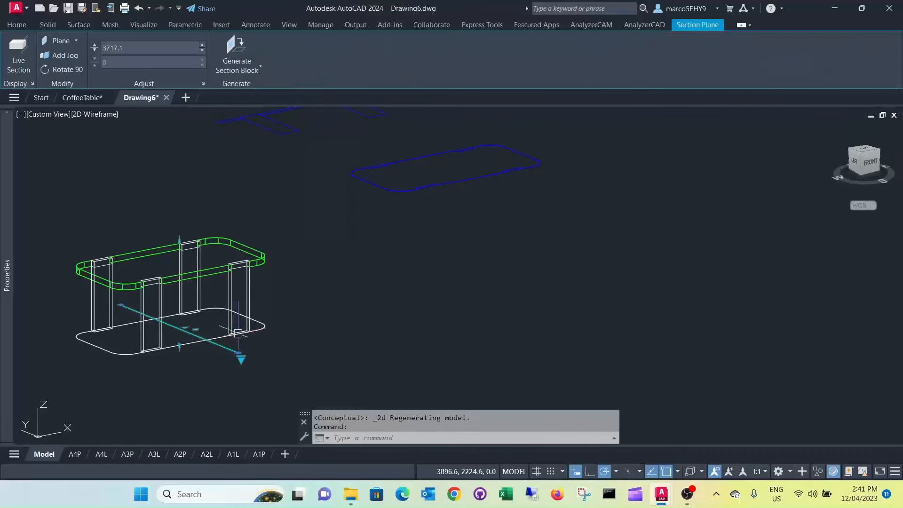
click(236, 67)
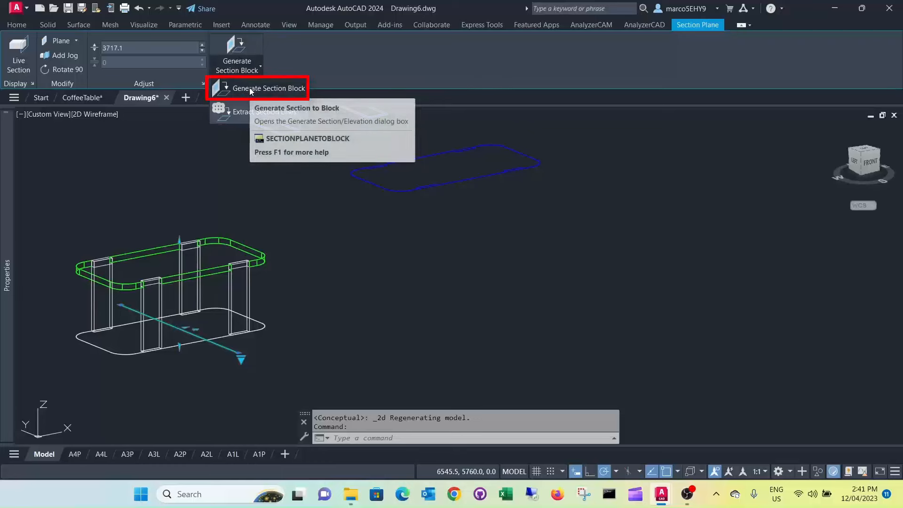
click(250, 87)
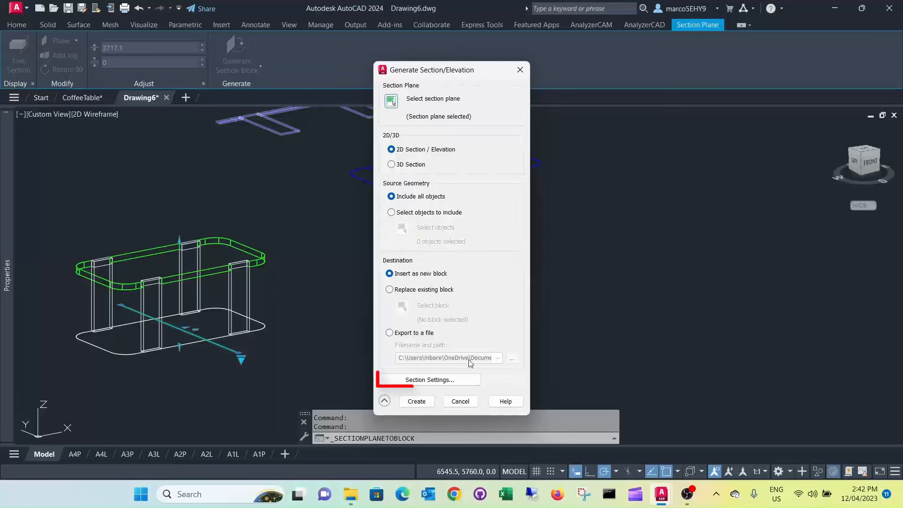
click(441, 382)
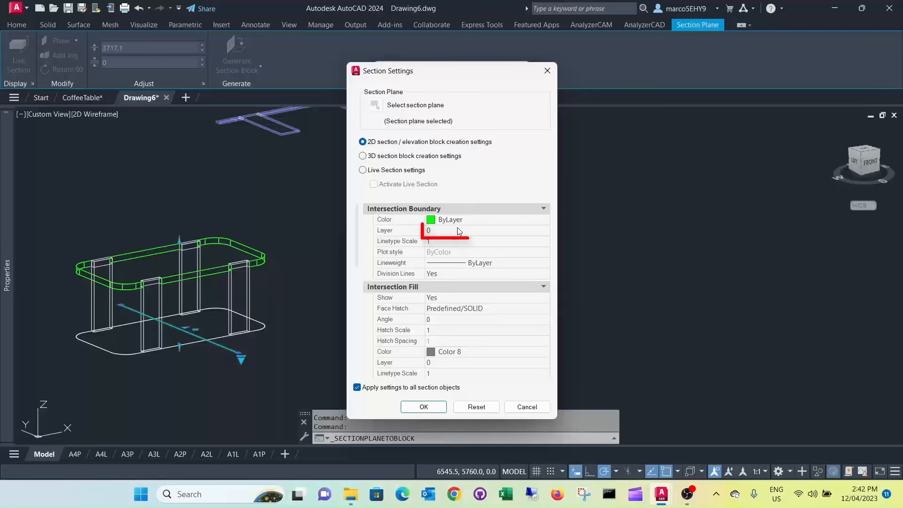
click(479, 232)
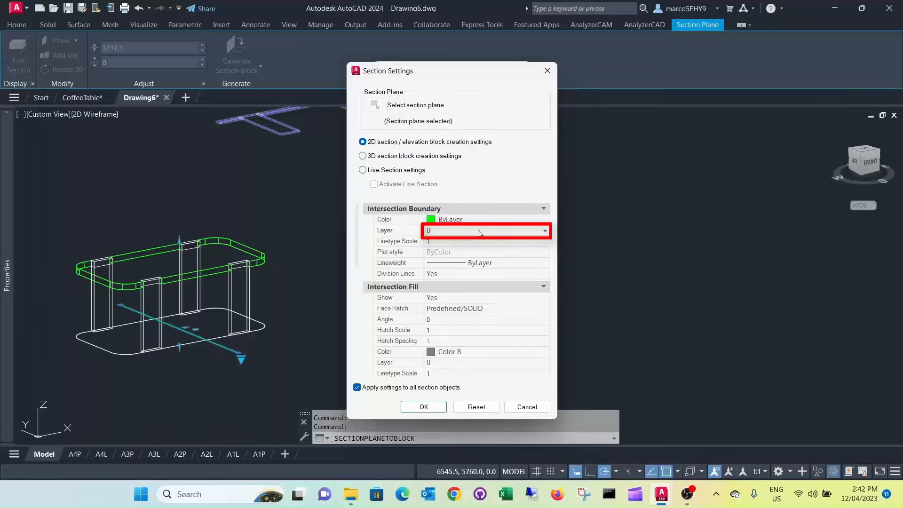
click(541, 232)
click(456, 263)
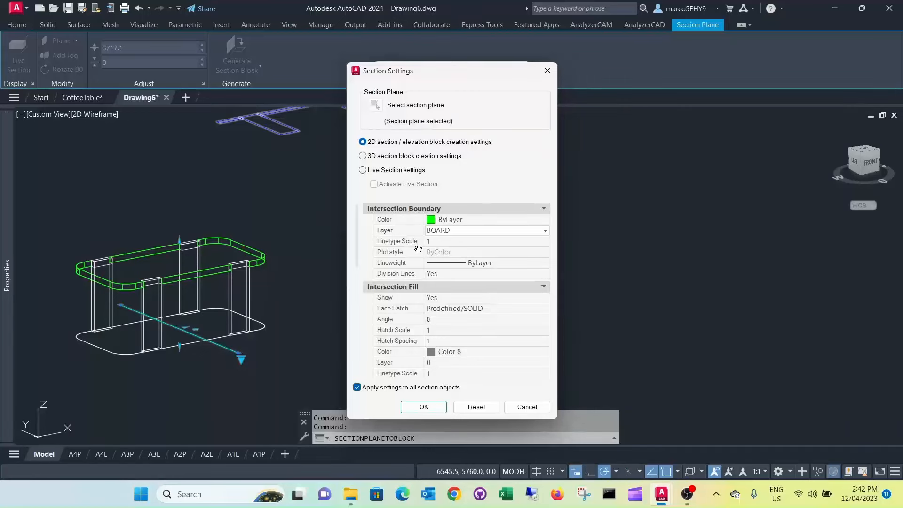
- Set the intersection fill's face hatch to the predefined ANSI31 pattern with a hatch scale of 5
scroll(462, 245, down, 3)
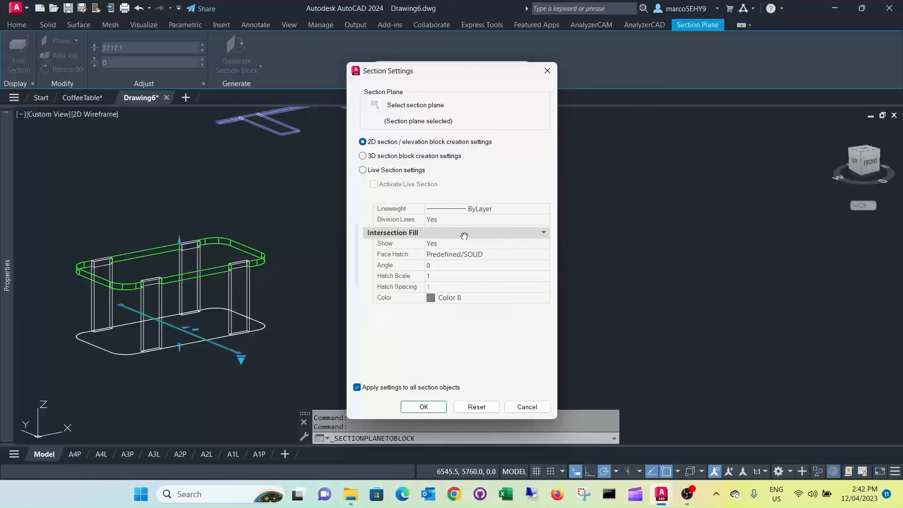
scroll(466, 241, up, 3)
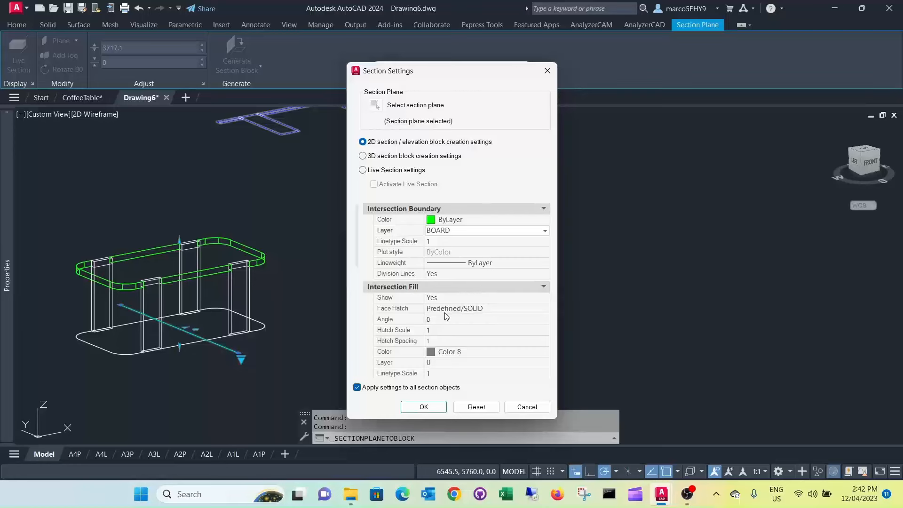
click(478, 311)
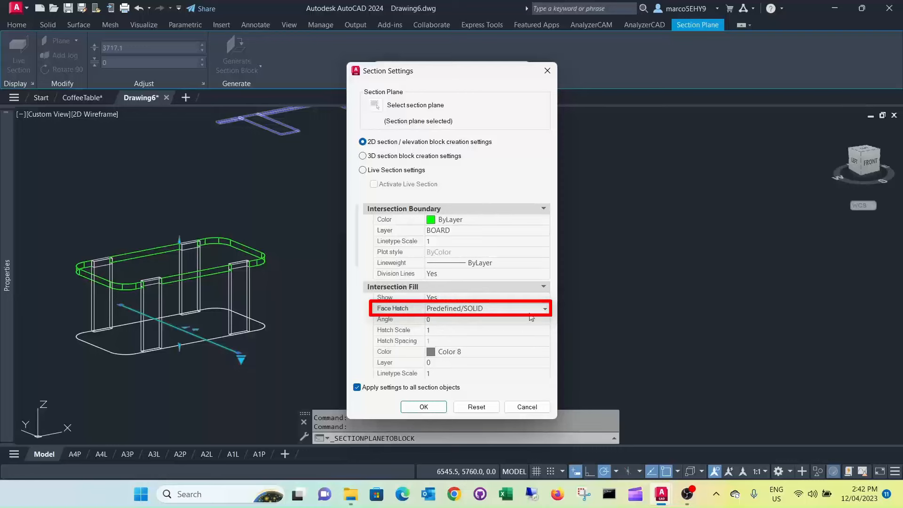
click(545, 309)
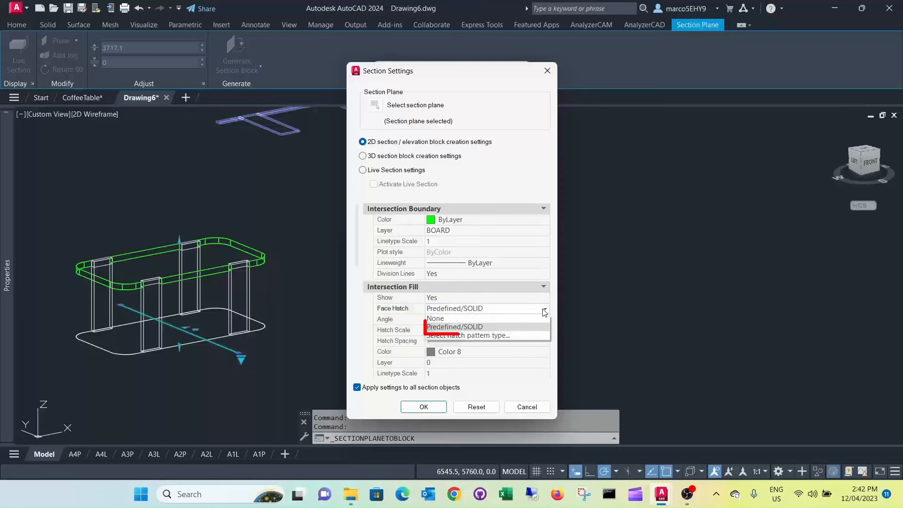
click(498, 335)
click(521, 236)
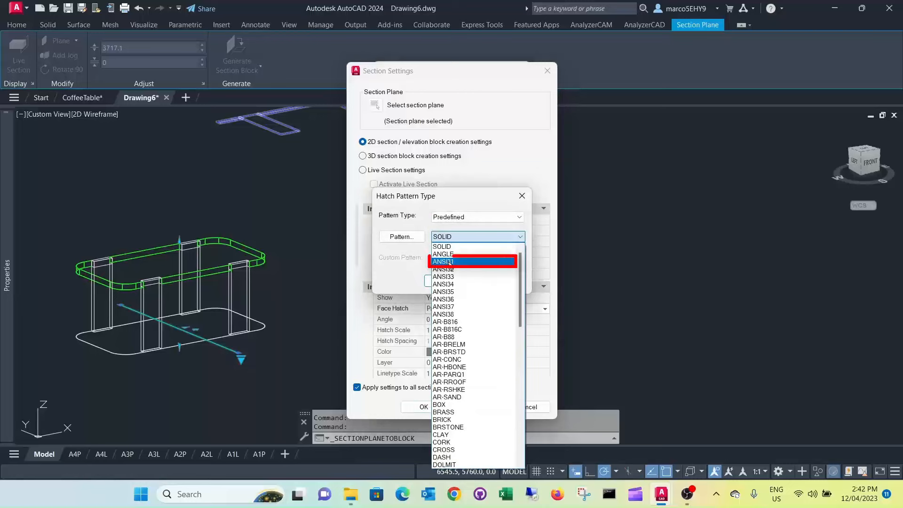
click(449, 262)
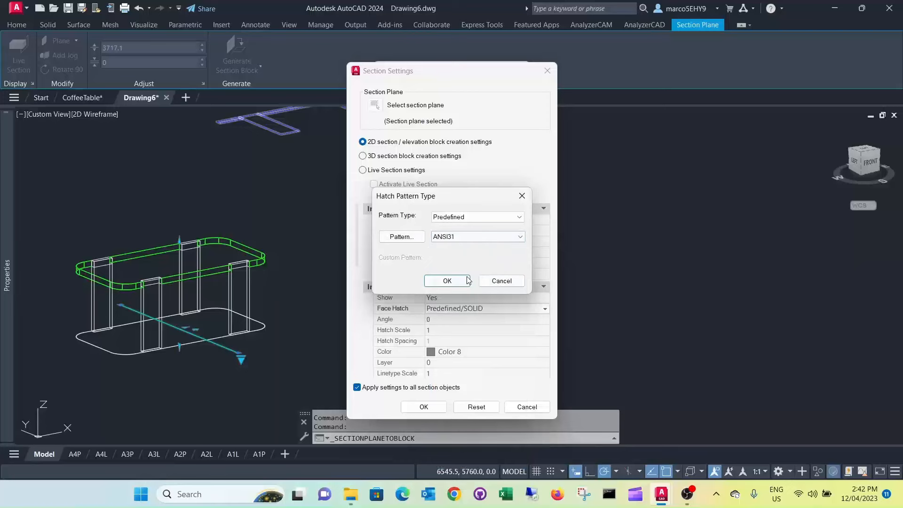
click(447, 281)
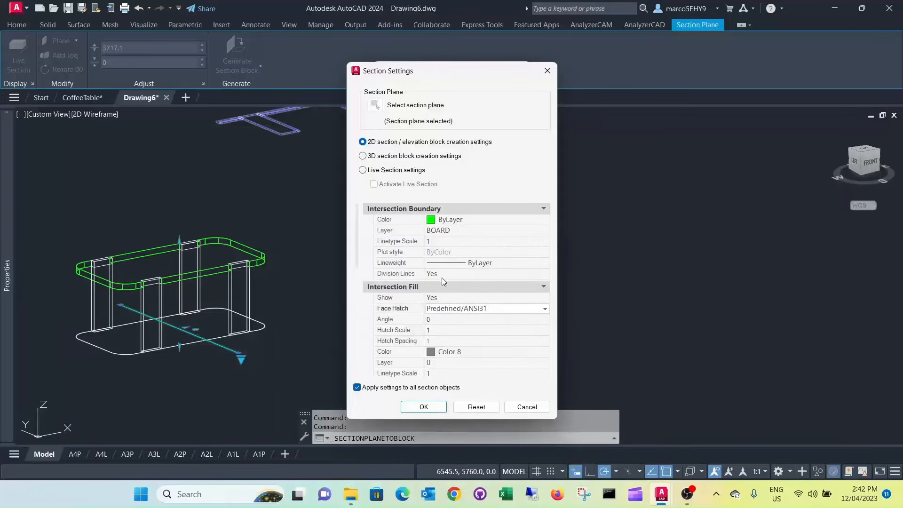
click(438, 331)
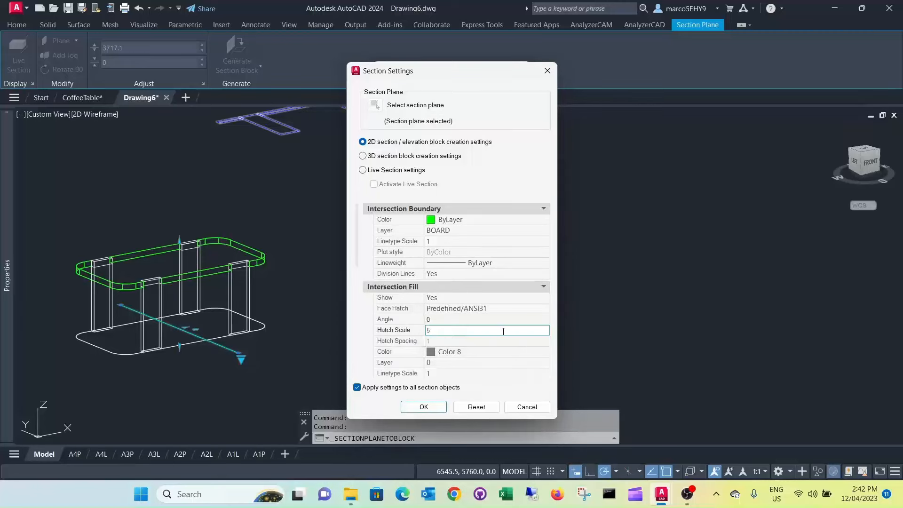
- Set the intersection fill's color to ByLayer in the section settings
scroll(497, 341, down, 2)
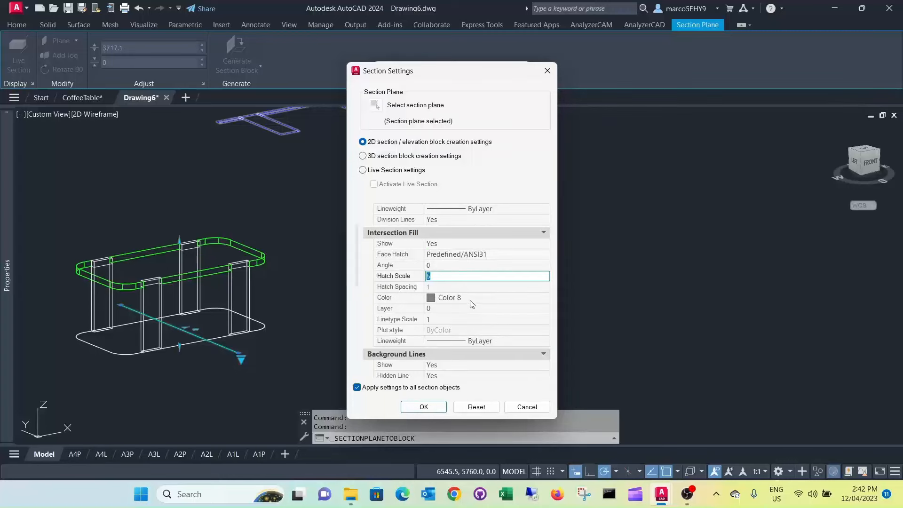
click(494, 298)
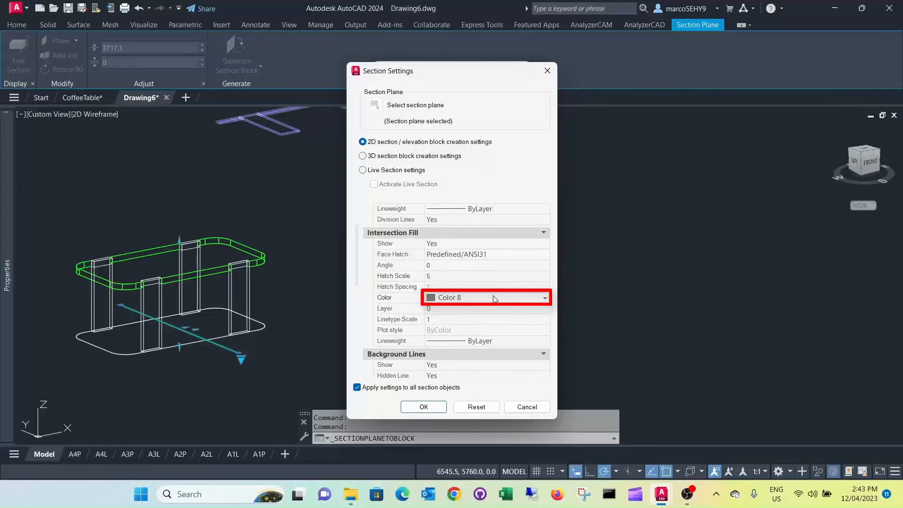
click(544, 299)
scroll(483, 319, up, 2)
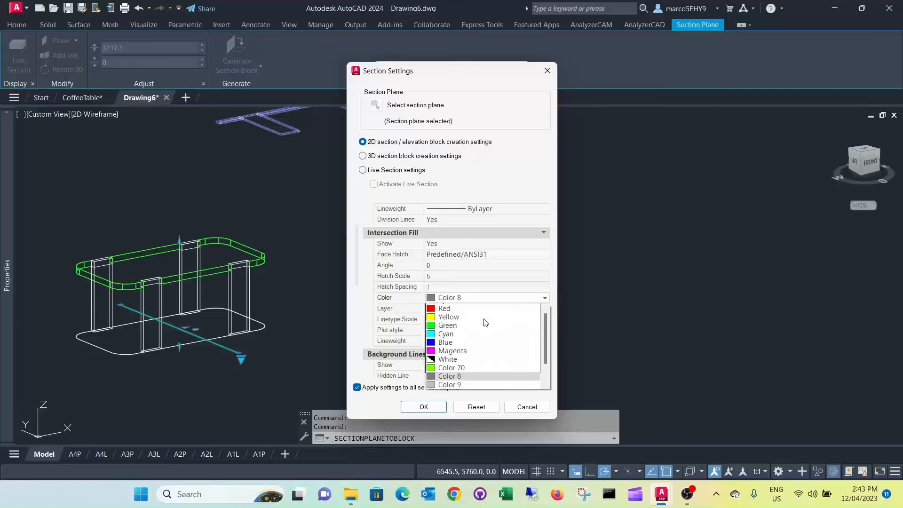
click(469, 306)
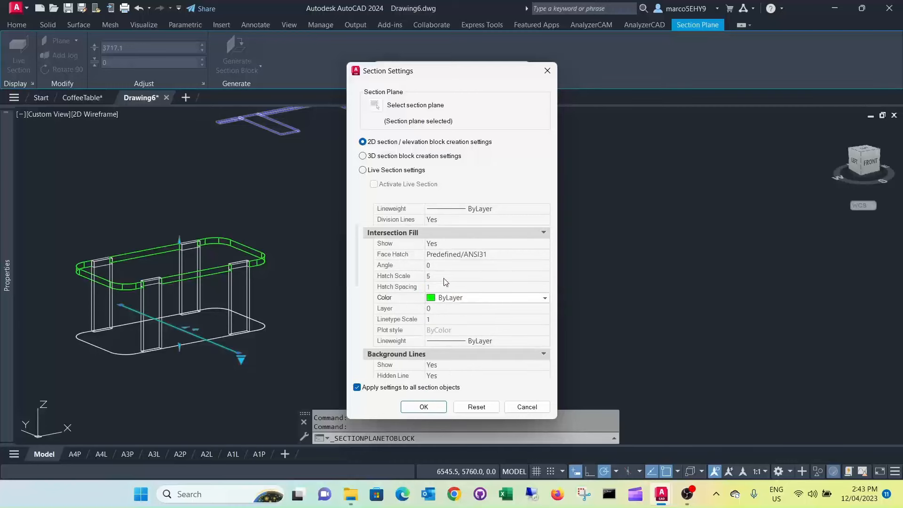
- Assign the intersection fill of the section to the HATCH layer
click(449, 308)
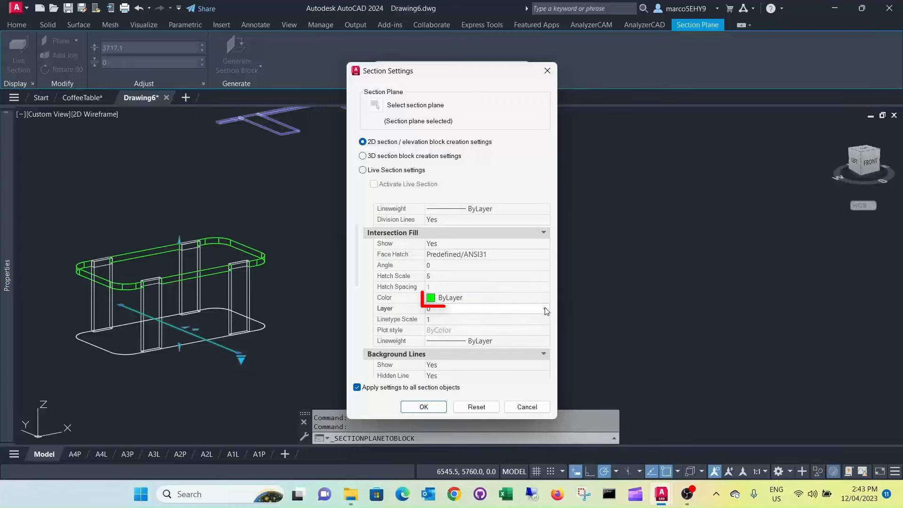
click(545, 309)
scroll(473, 332, down, 5)
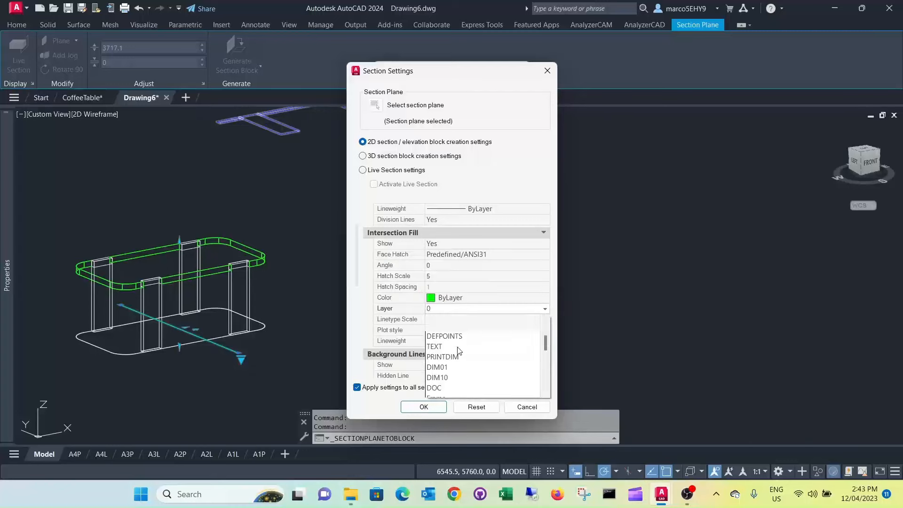
scroll(455, 336, down, 1)
scroll(455, 336, up, 1)
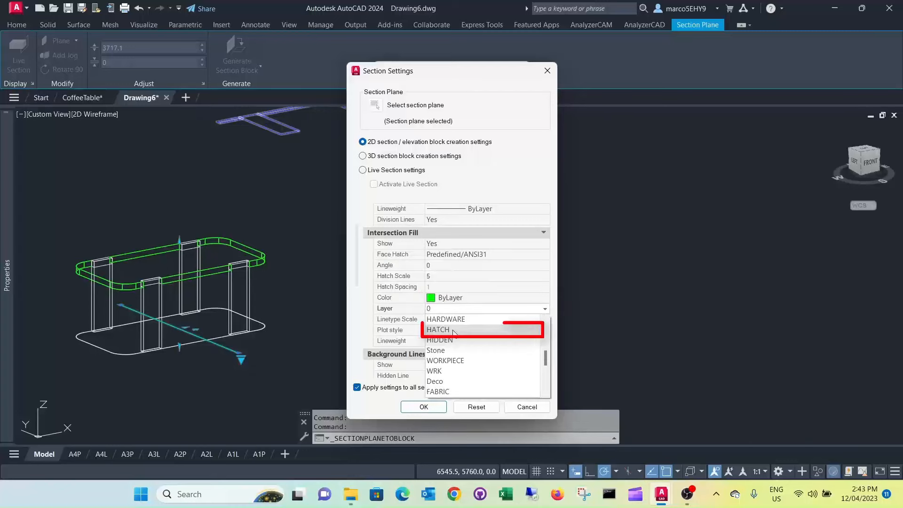
click(455, 334)
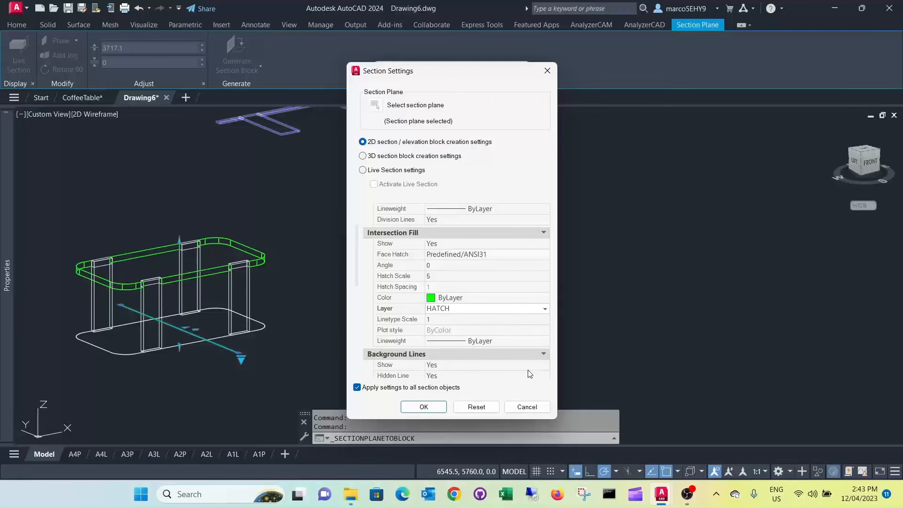
- Set Hidden Line to No for the section's background lines
scroll(356, 287, up, 1)
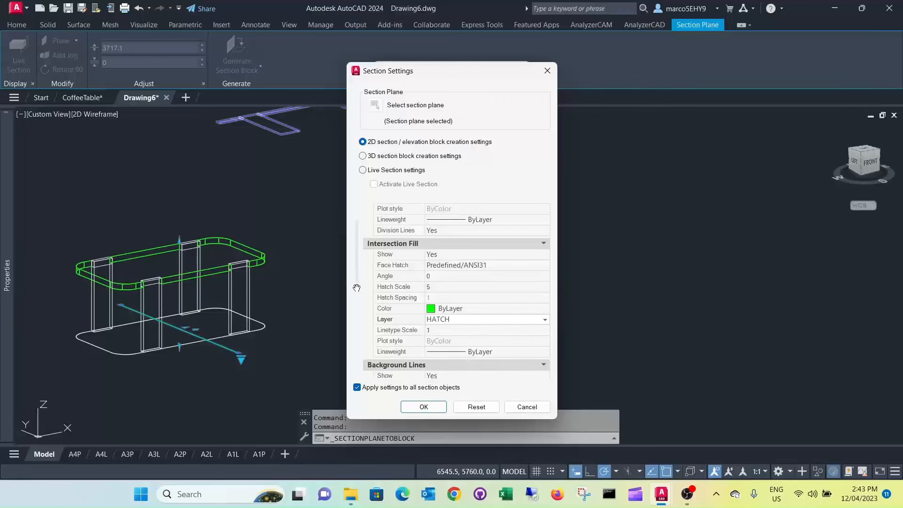
scroll(357, 287, up, 1)
scroll(357, 297, down, 5)
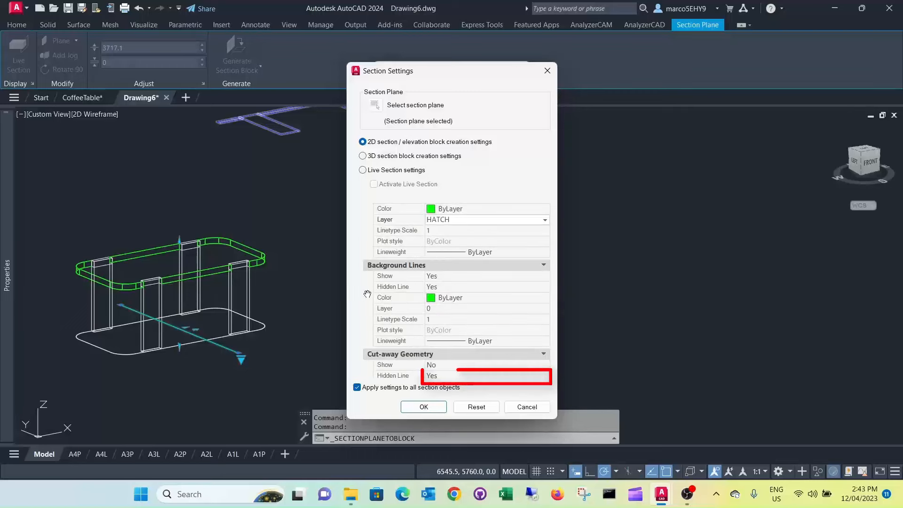
click(455, 287)
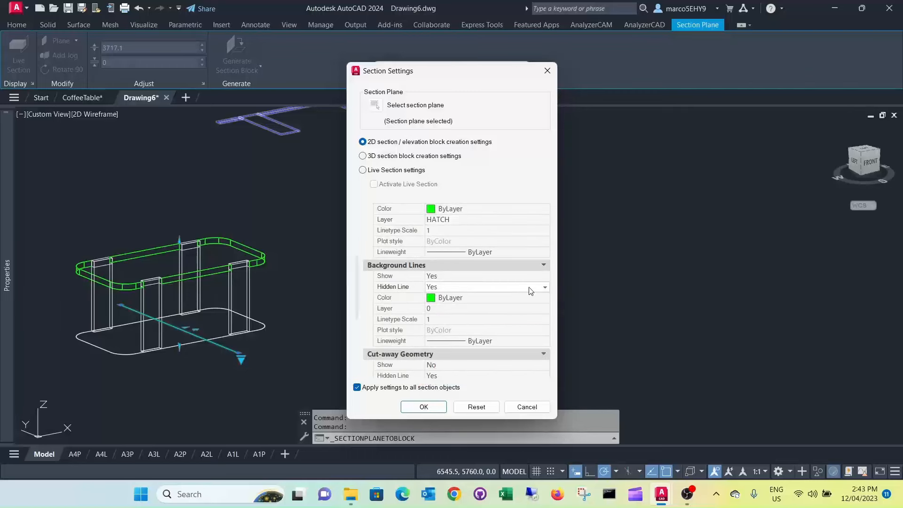
click(544, 288)
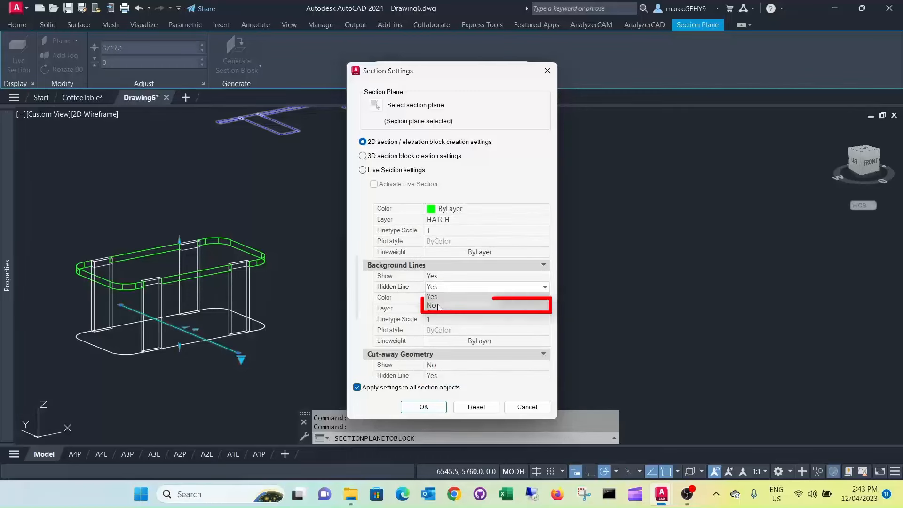
click(433, 305)
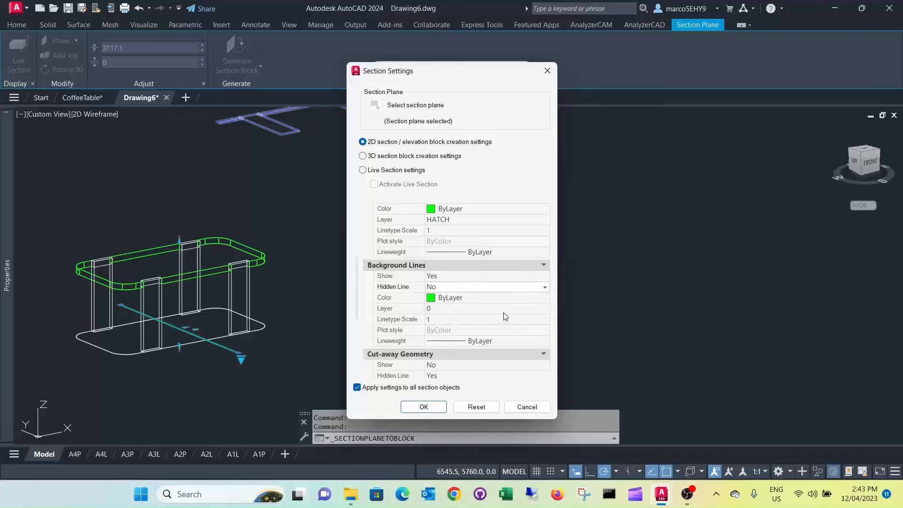
- Put the section's background lines on the BOARD layer
click(486, 309)
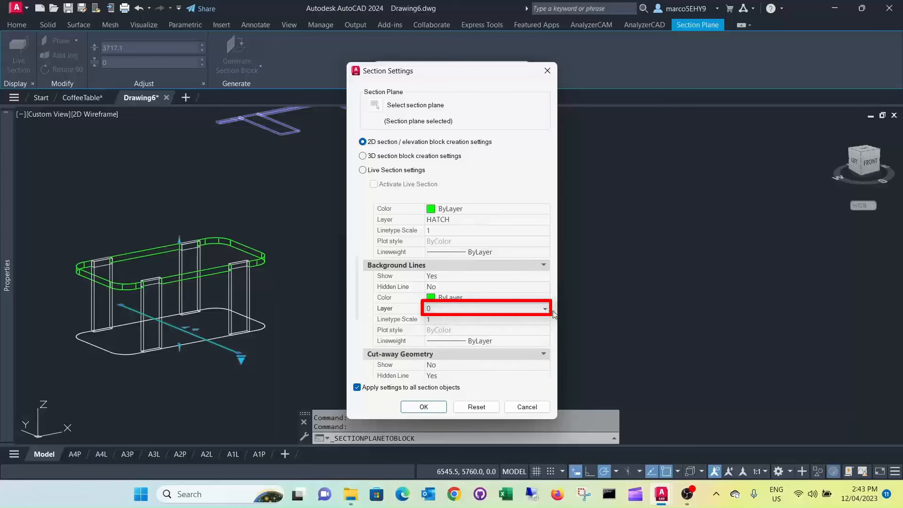
click(545, 310)
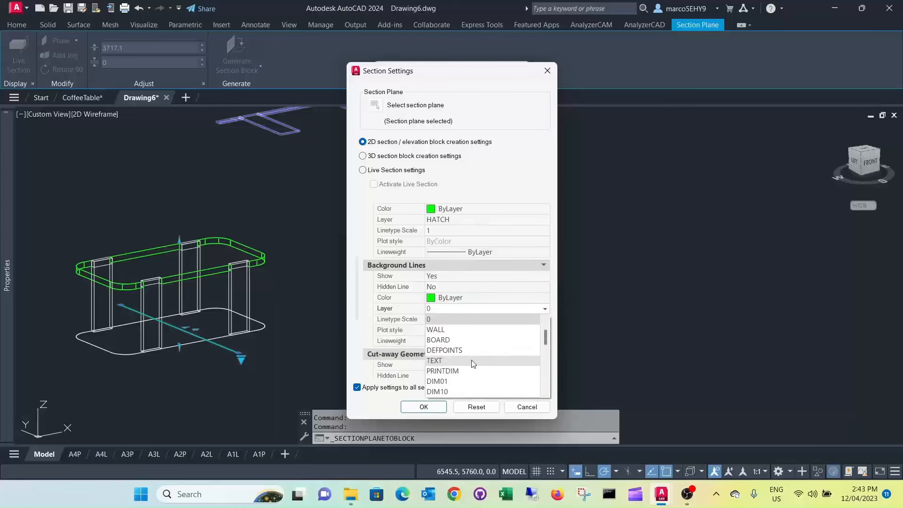
scroll(472, 362, down, 2)
scroll(470, 362, up, 3)
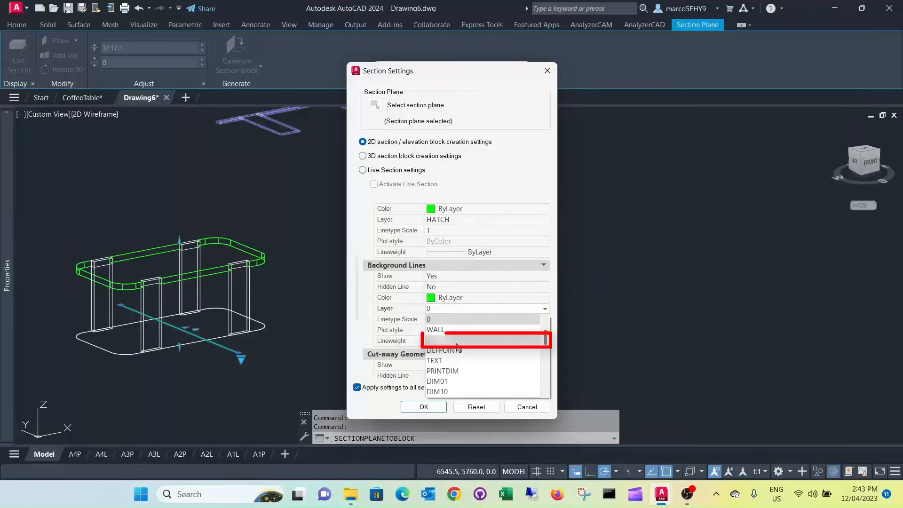
click(459, 341)
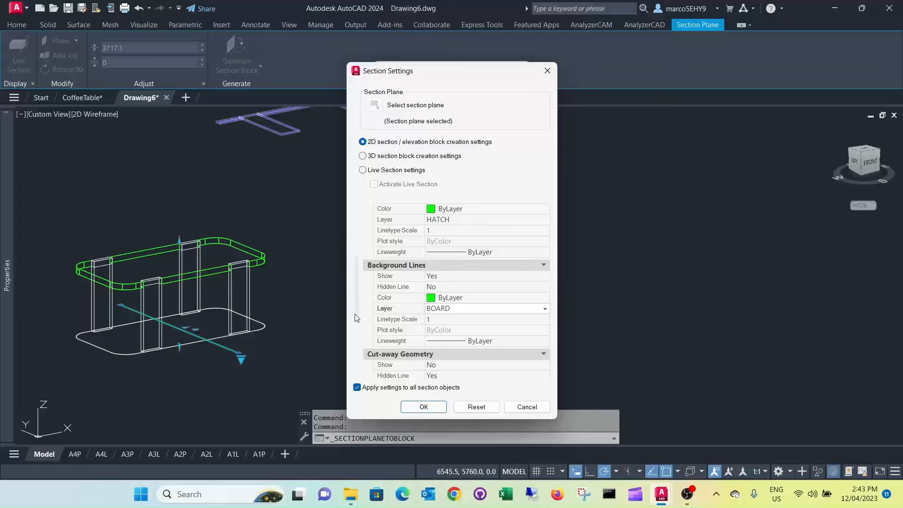
- Turn off the display of curve tangency lines in the section settings
drag(361, 319, 362, 377)
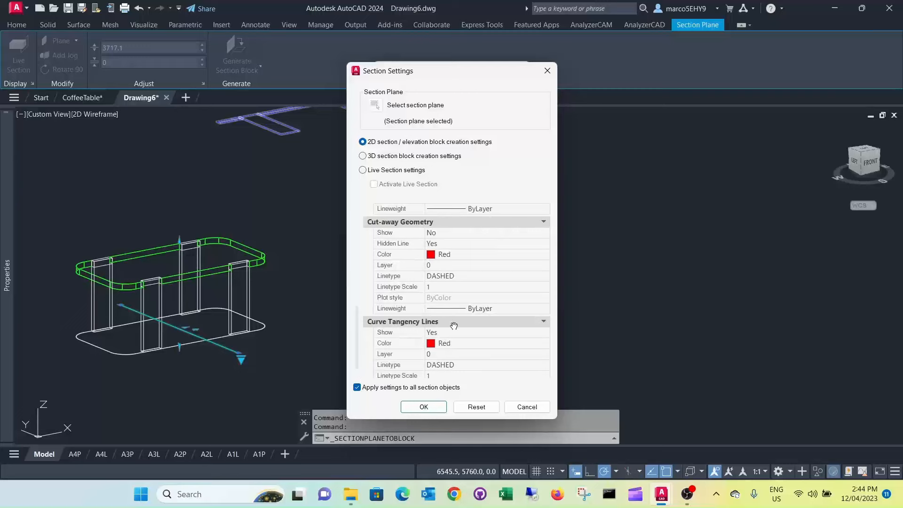
click(441, 332)
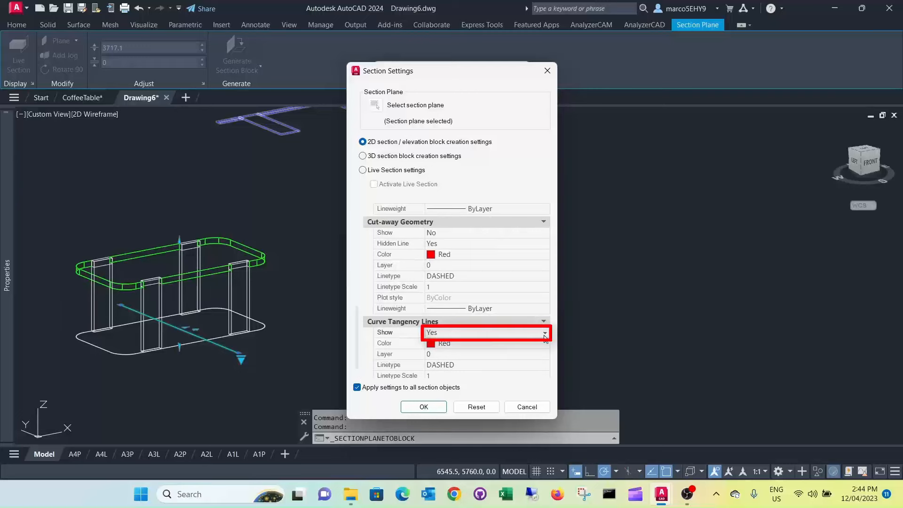
click(545, 334)
click(449, 351)
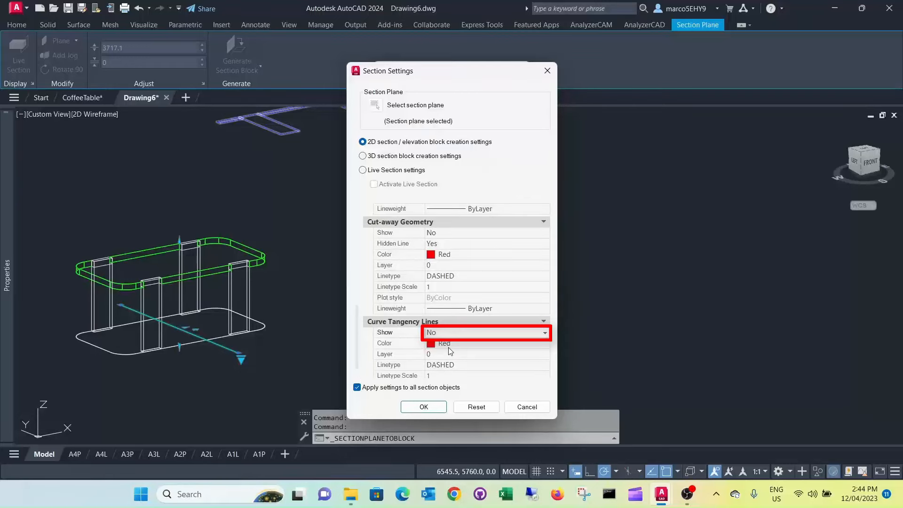
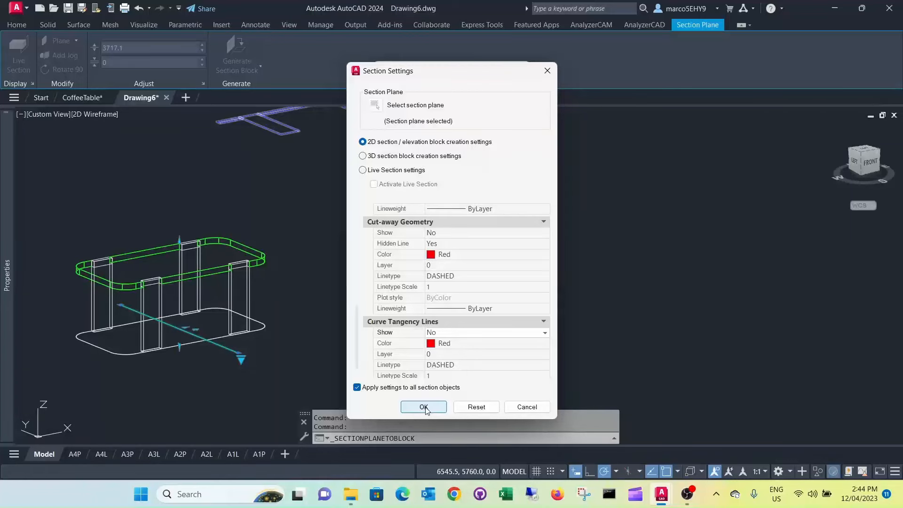
- Apply the section settings and insert the 2D section block beside the flattened front view at the default scale and rotation
click(425, 407)
click(416, 401)
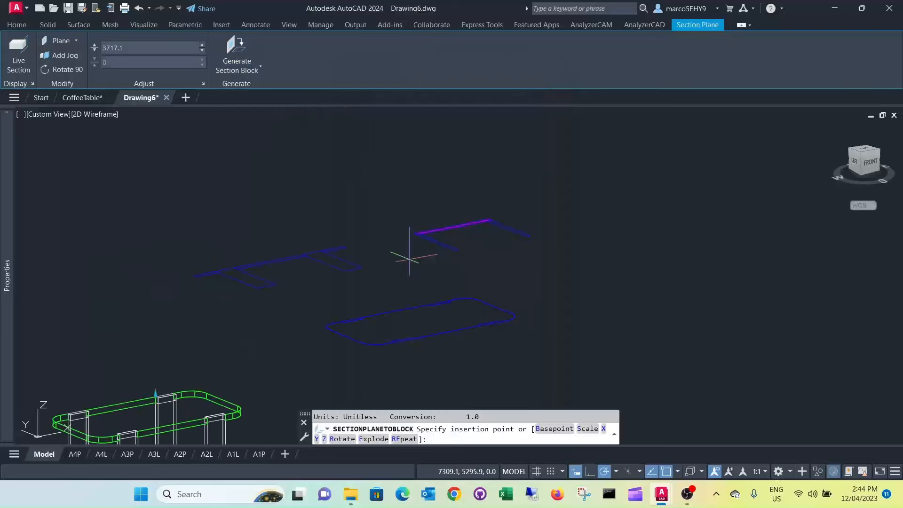
click(408, 259)
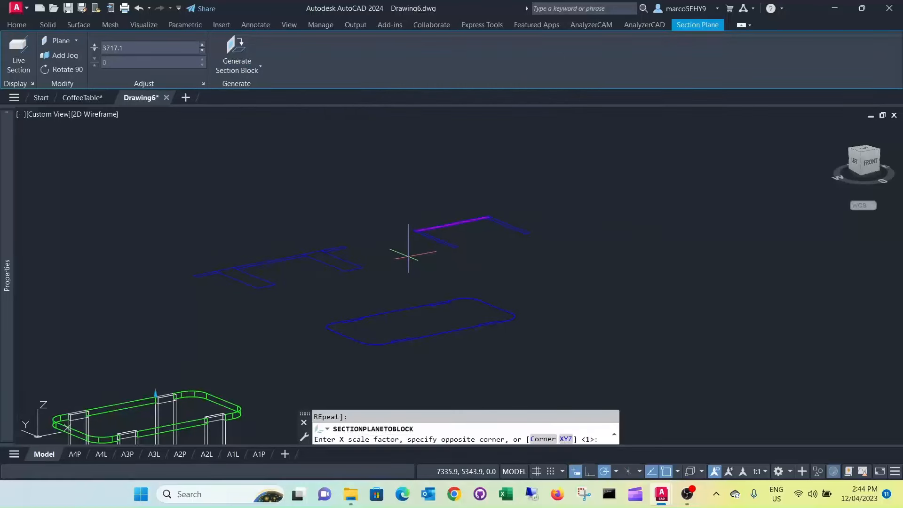
key(Return)
key(Return)
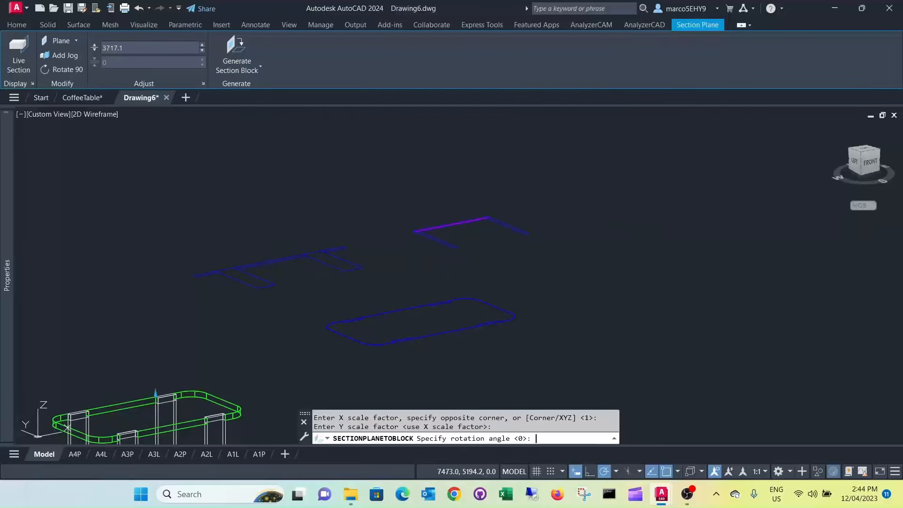
key(Escape)
key(Escape)
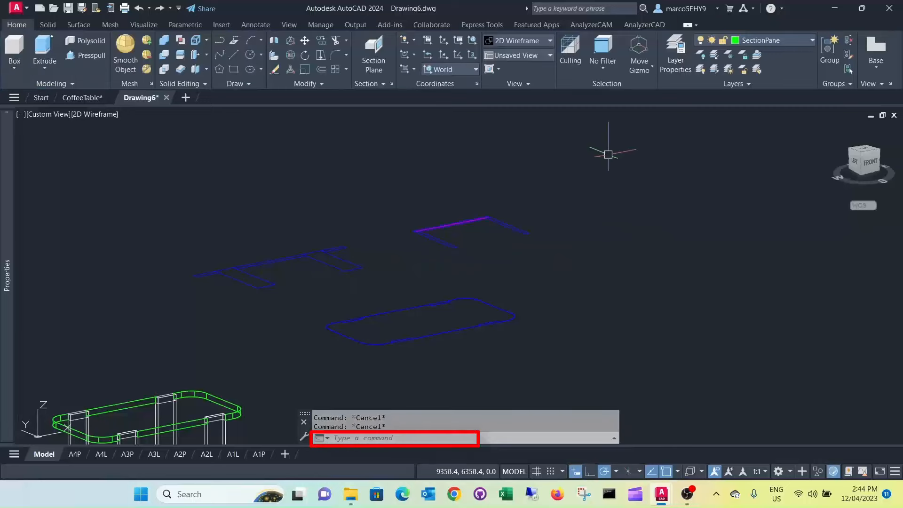
- Switch to the plan view of the current UCS and examine the flattened front, top and hatched section views
text(plan)
key(Return)
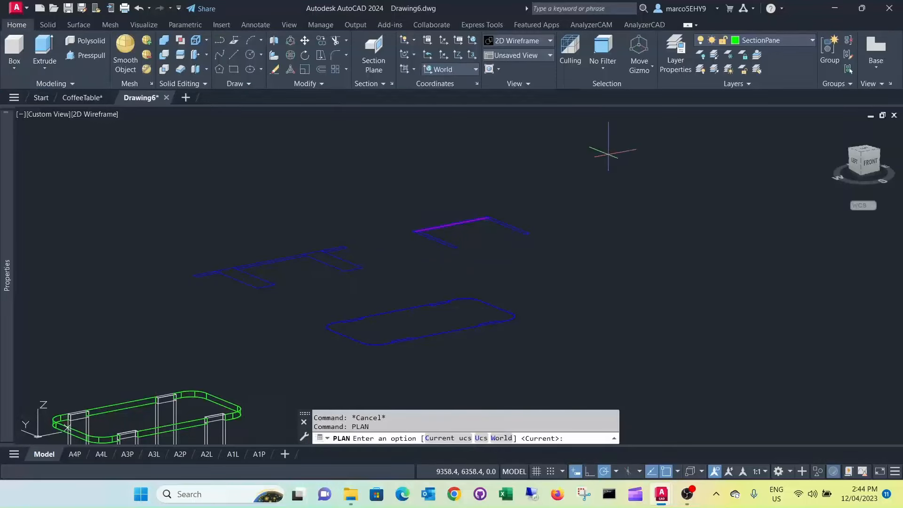
key(Return)
scroll(587, 232, up, 5)
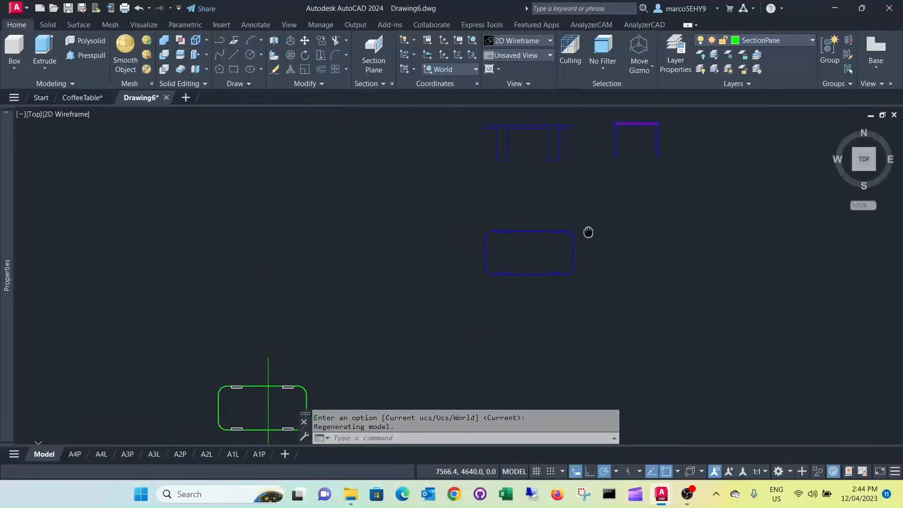
scroll(552, 159, up, 2)
middle_drag(551, 160, 513, 227)
scroll(512, 228, down, 4)
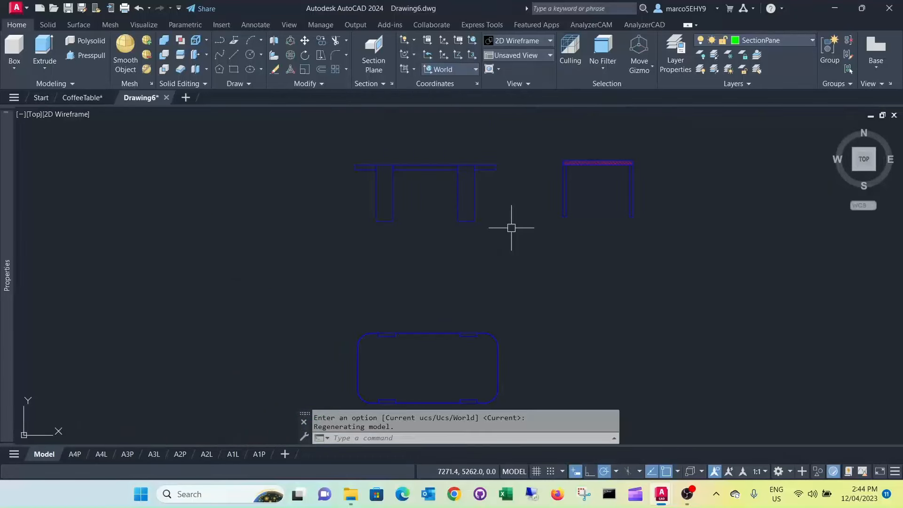
scroll(487, 211, up, 2)
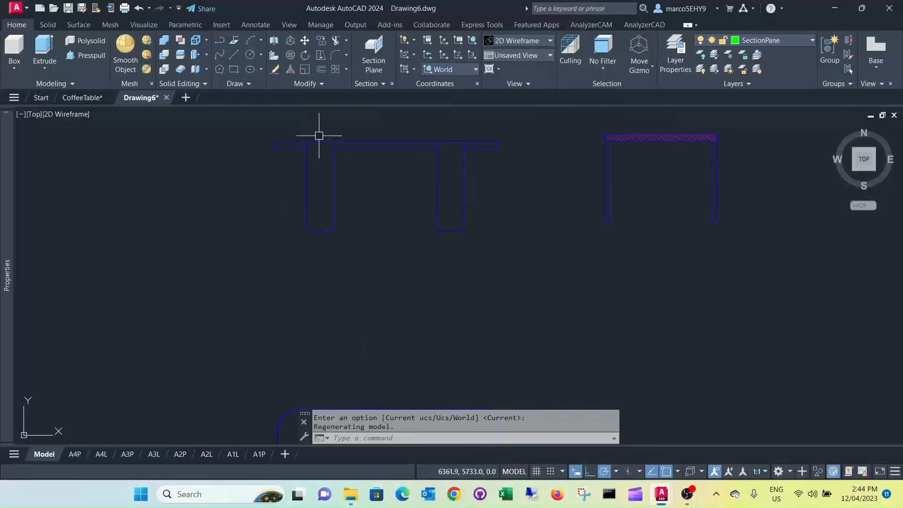
- Make DOC the current layer
click(805, 41)
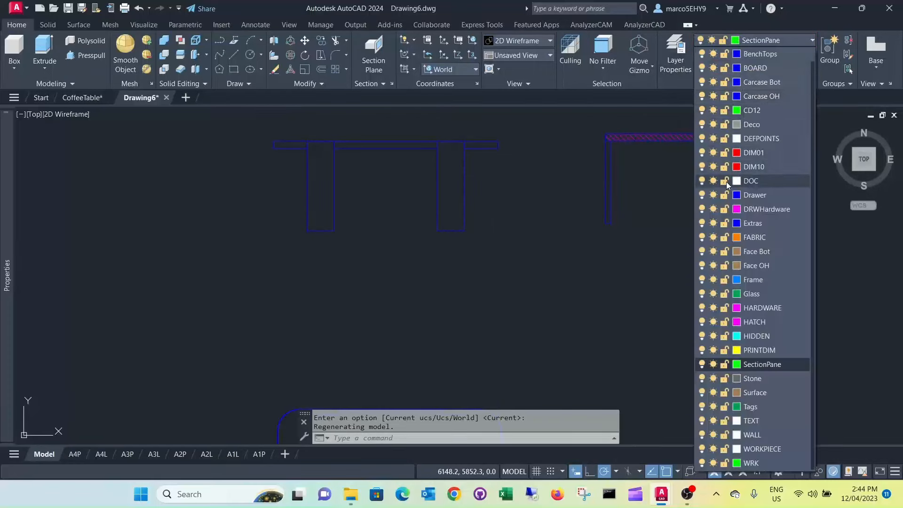
scroll(745, 146, up, 1)
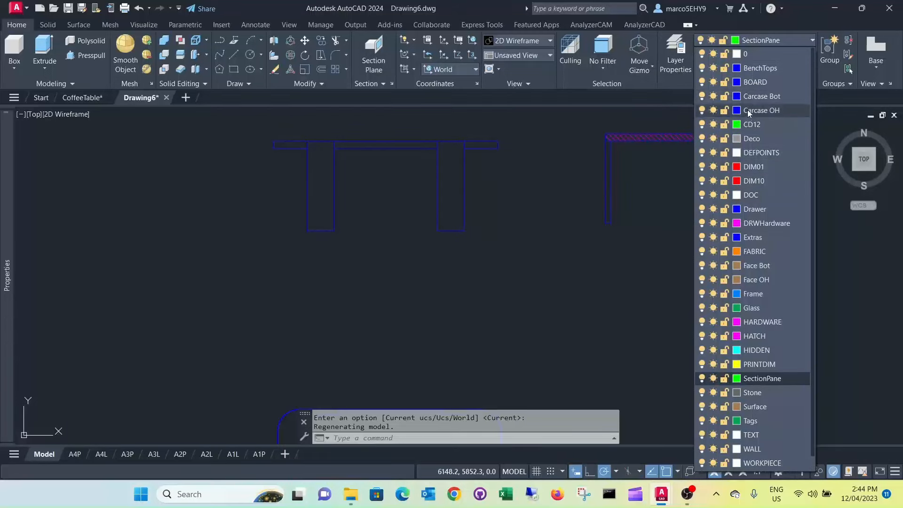
click(751, 194)
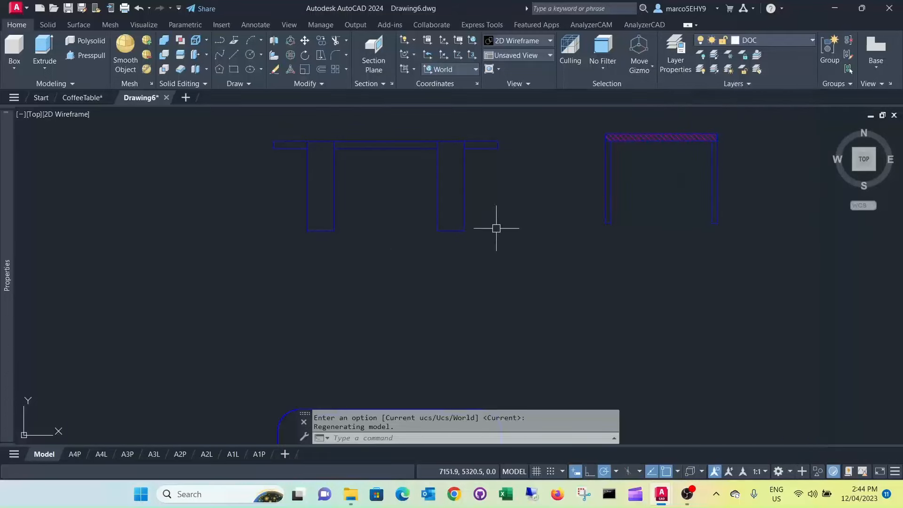
text(l)
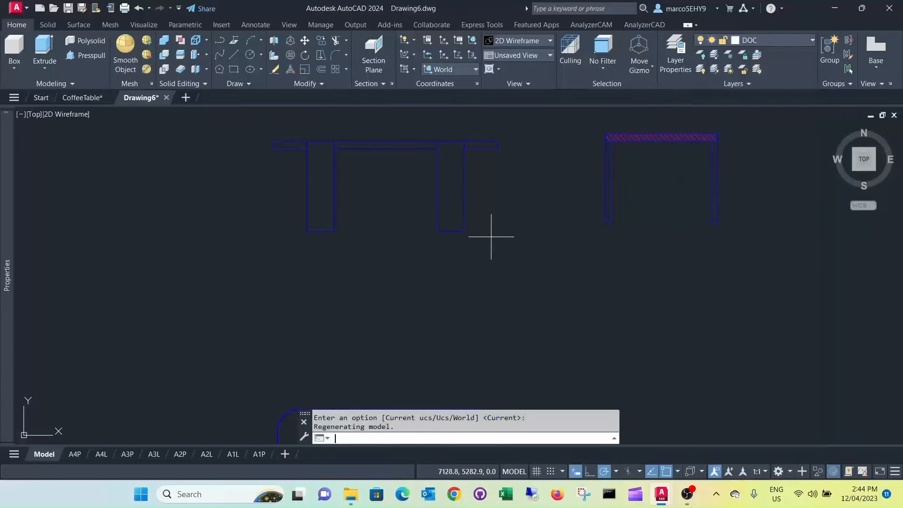
key(Return)
key(Escape)
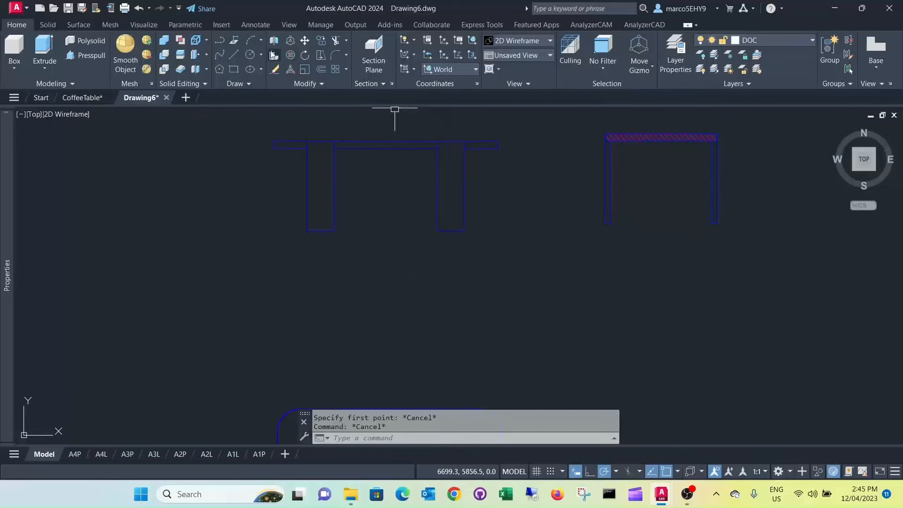
- Draw a horizontal ground line along the leg bottoms of the front view, extending past both ends of the tabletop
click(234, 54)
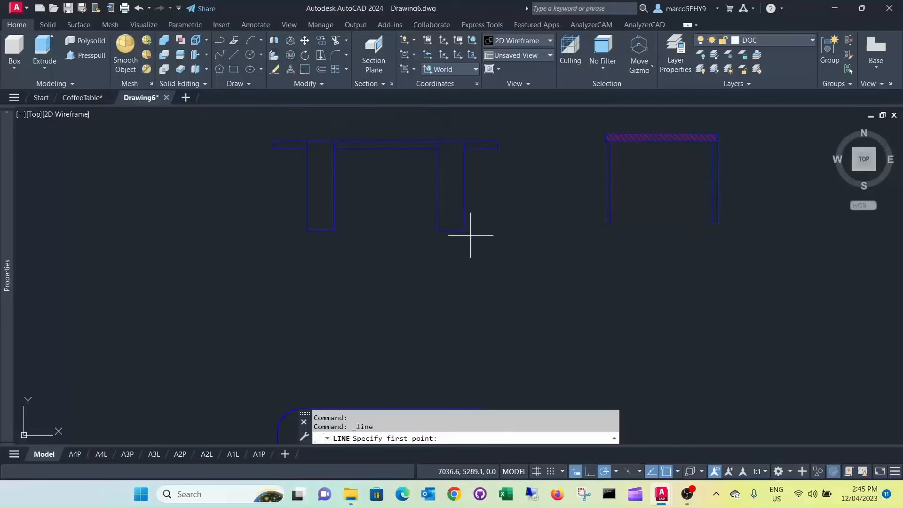
click(464, 230)
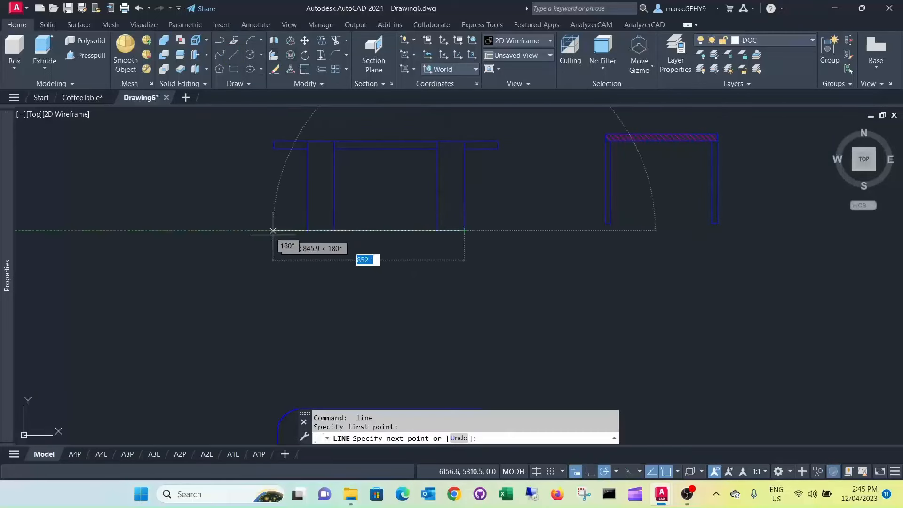
click(248, 231)
key(Escape)
click(422, 230)
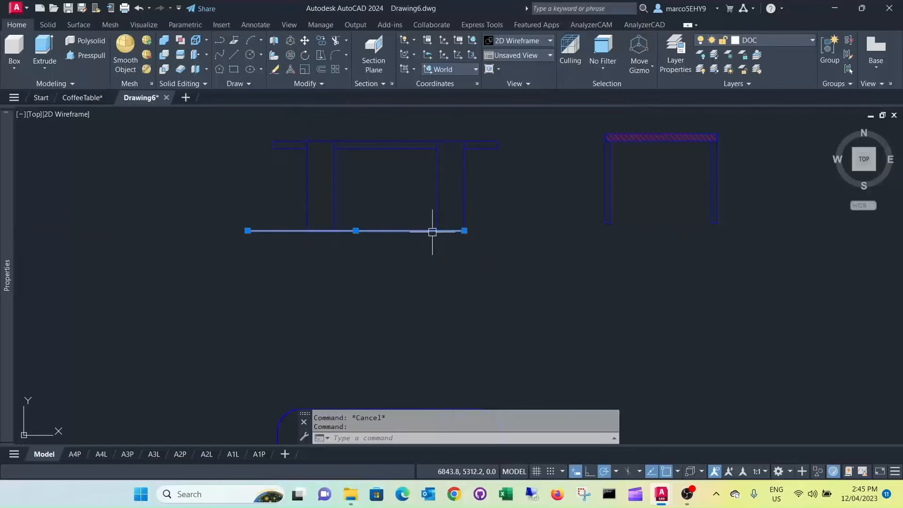
click(464, 230)
click(517, 231)
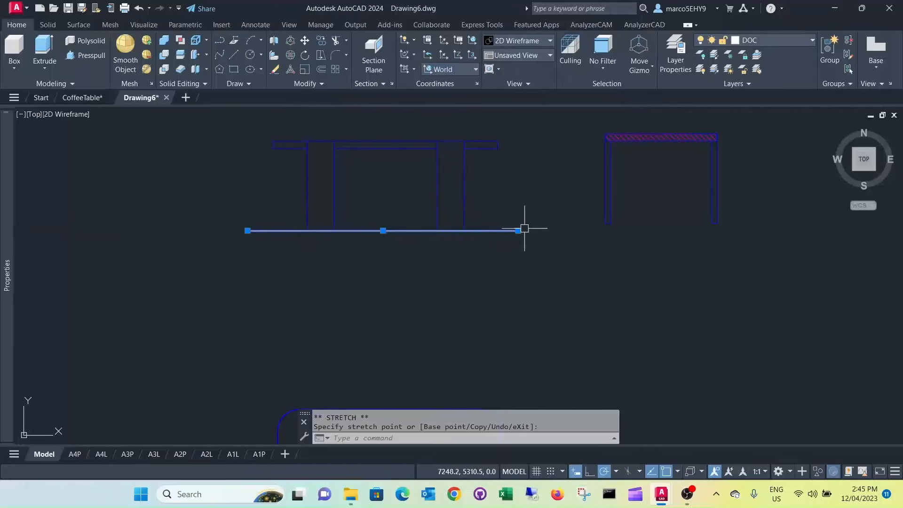
key(Escape)
key(Escape)
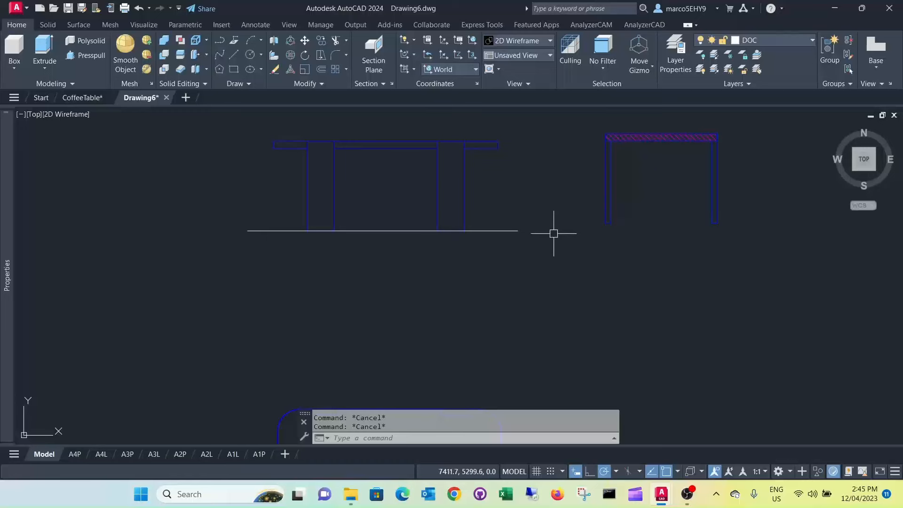
- Draw a collinear ground line from the right end of the first one to beyond the section view
text(l)
key(Return)
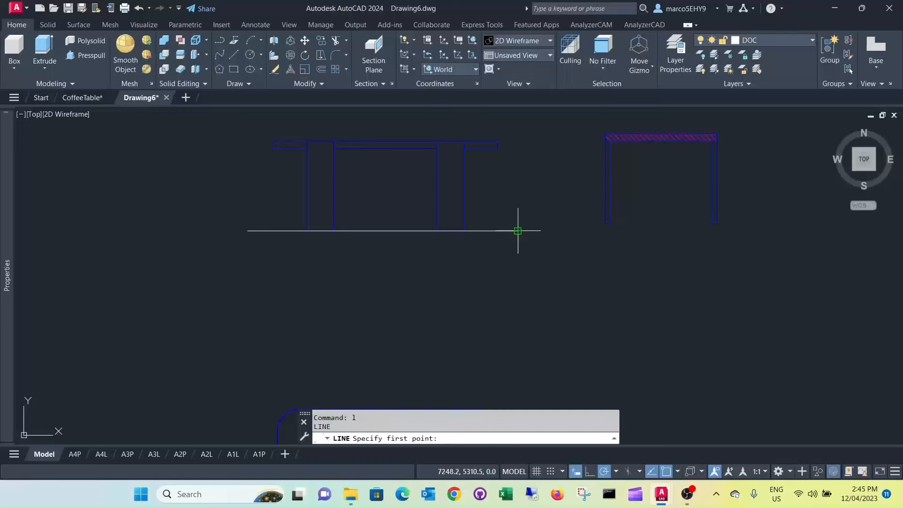
click(518, 231)
click(751, 231)
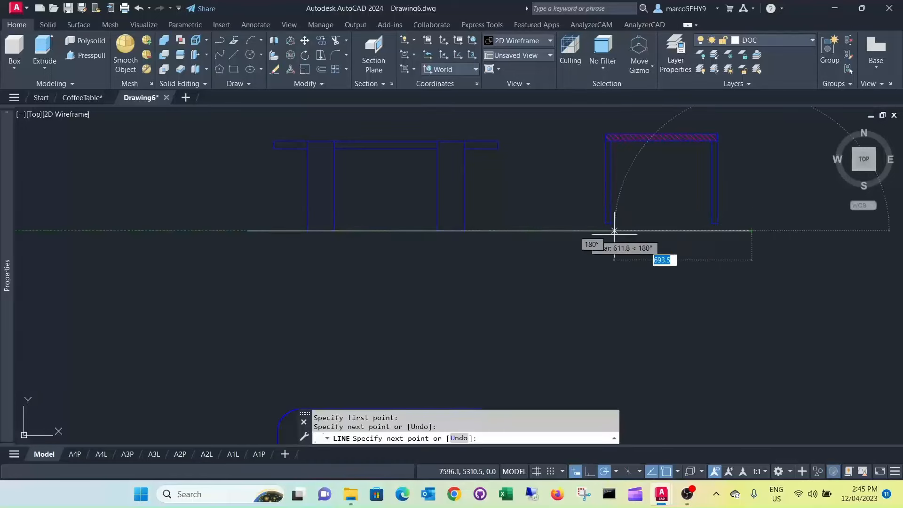
key(Return)
key(Escape)
key(Escape)
- Shorten the section view's ground line at its left end to leave a gap between the two ground lines
click(573, 227)
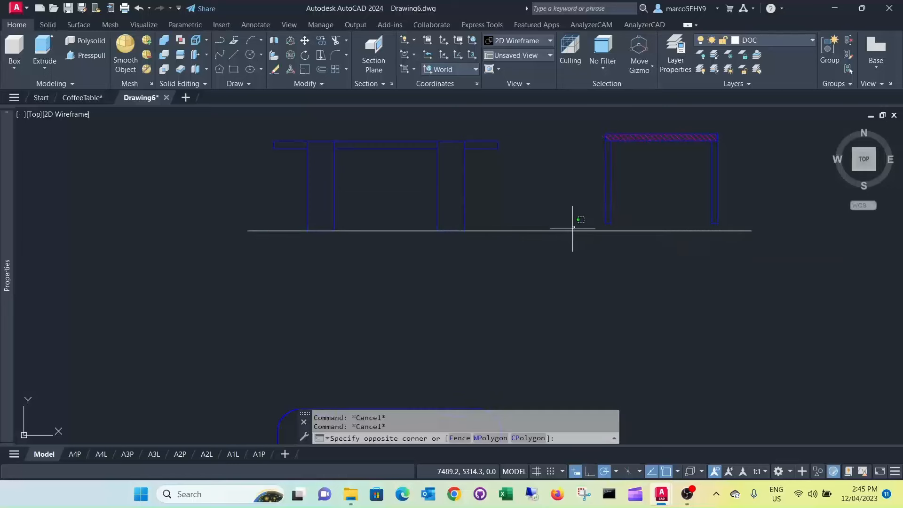
click(570, 236)
click(518, 231)
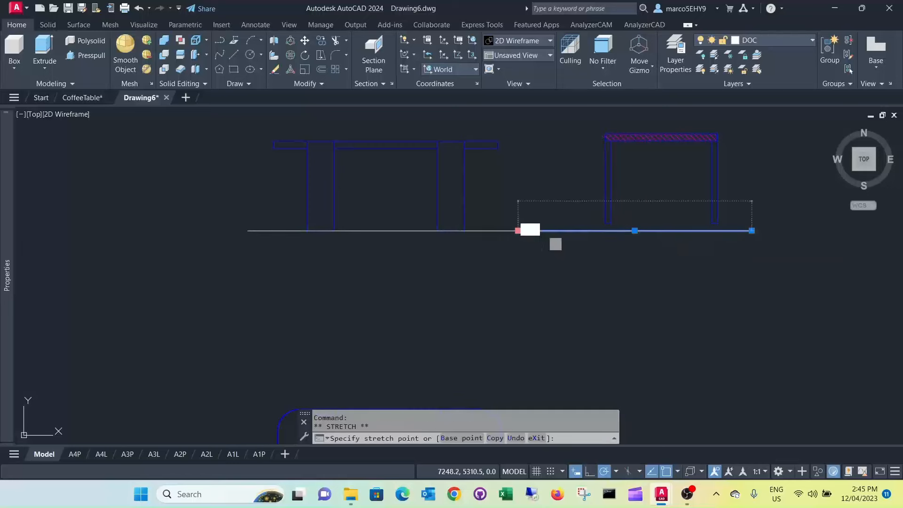
click(562, 230)
key(Escape)
key(Escape)
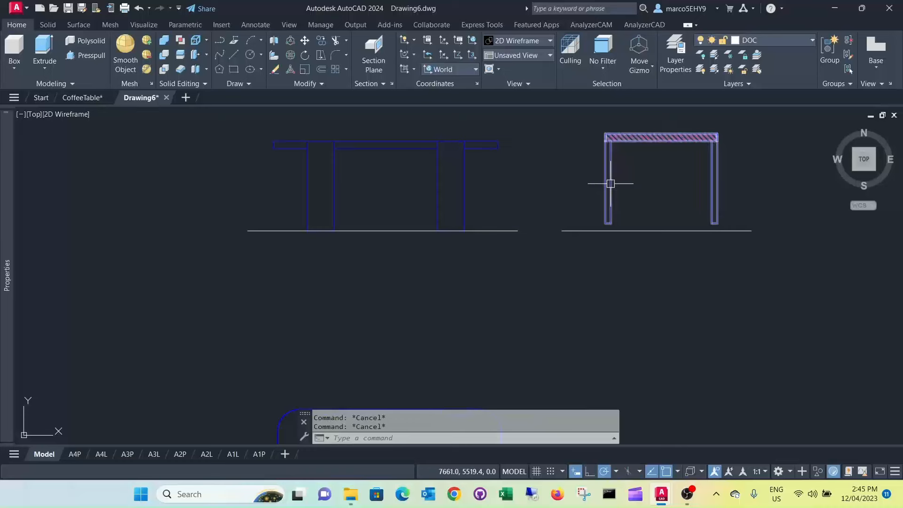
- Move the section block straight down from the left leg's bottom corner so its legs stand on the ground line
click(613, 183)
scroll(606, 228, up, 2)
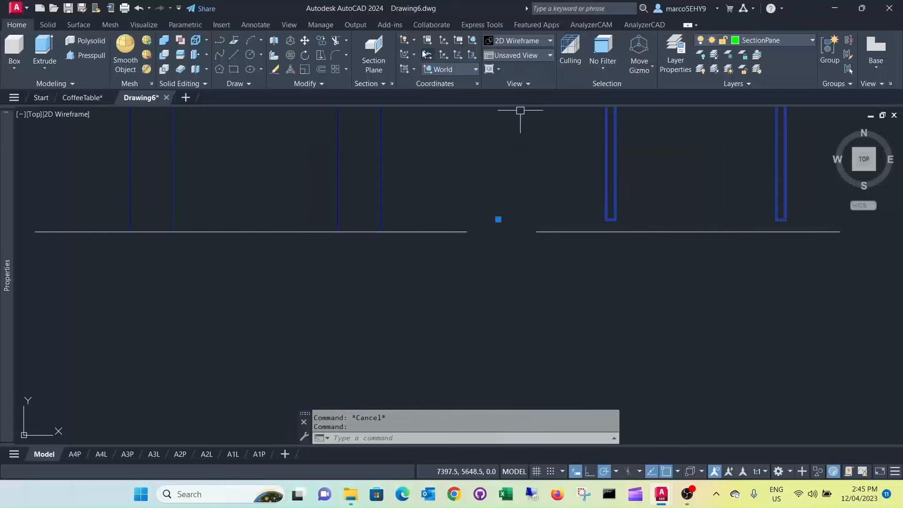
click(305, 40)
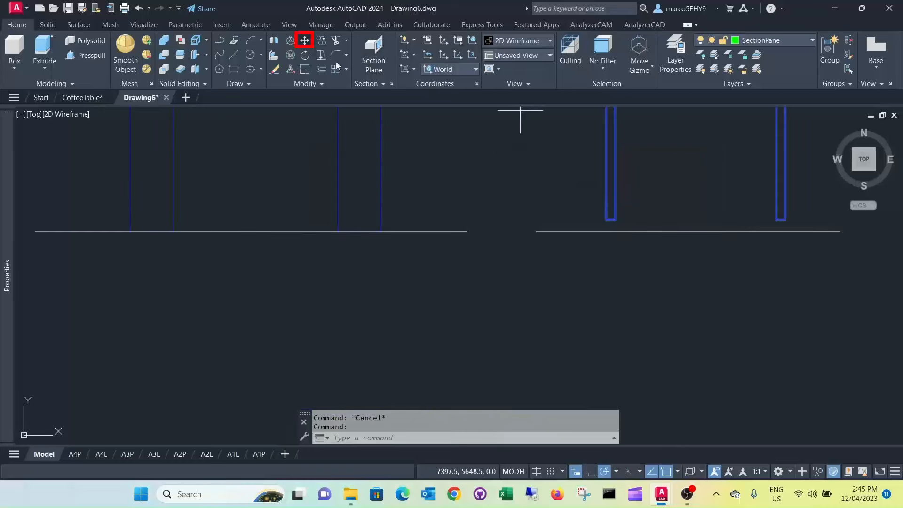
click(606, 219)
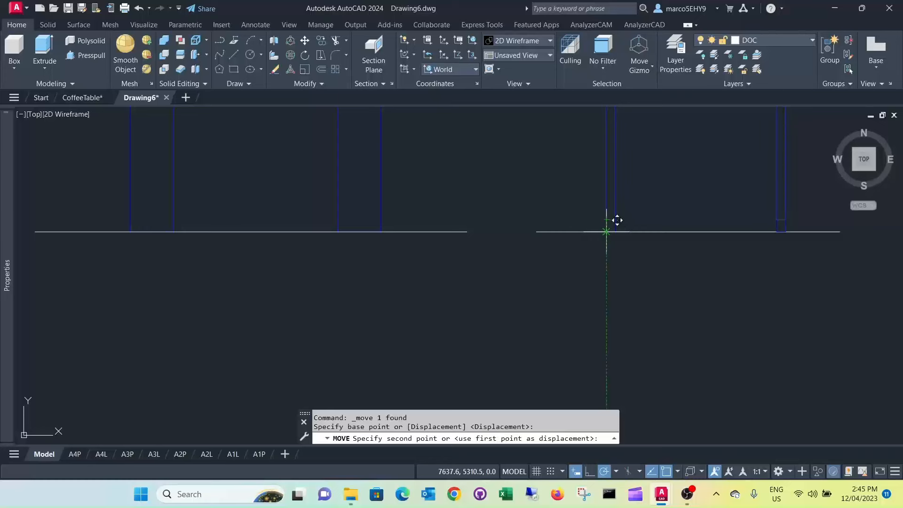
click(605, 231)
key(Escape)
key(Escape)
scroll(602, 165, down, 4)
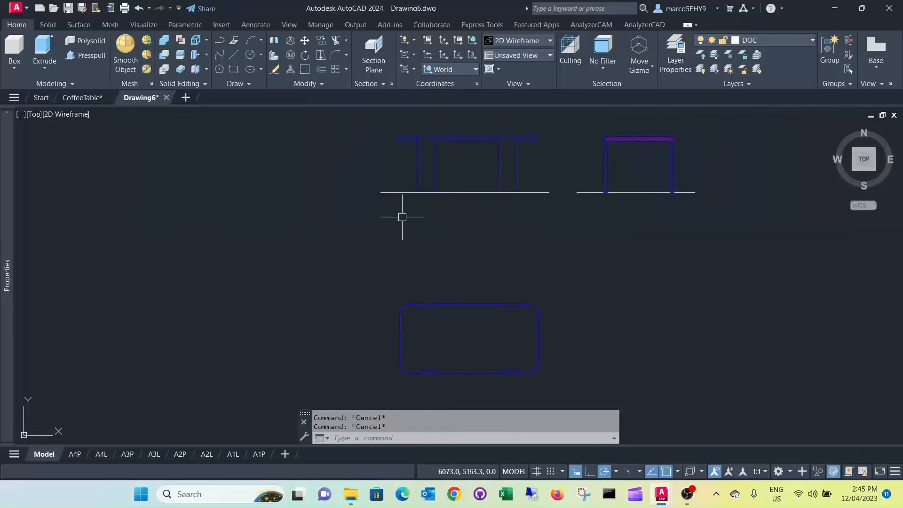
text(l)
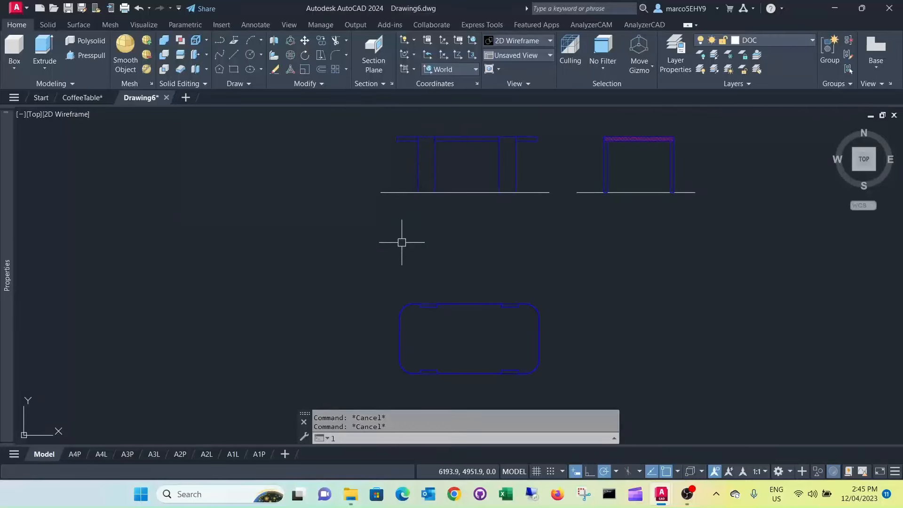
key(Return)
key(Escape)
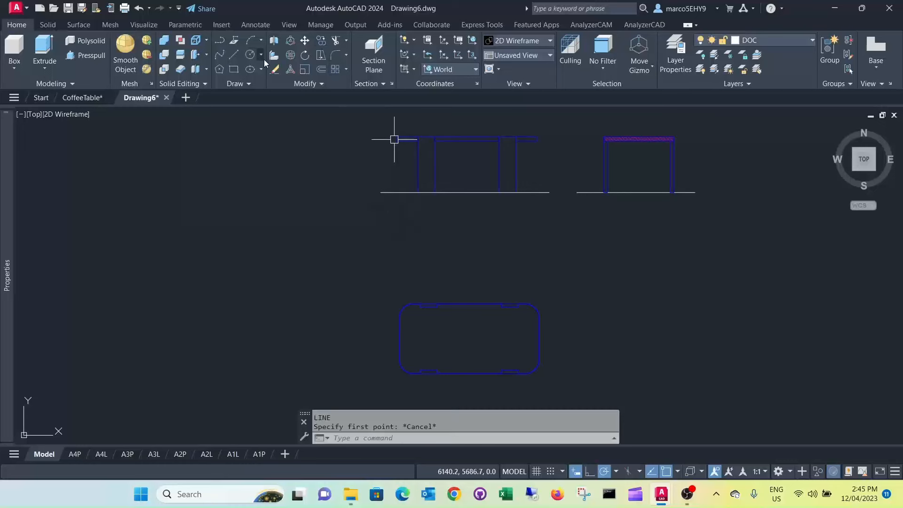
- Draw a vertical construction line from the tabletop's left end in the front view down towards the top view
click(233, 55)
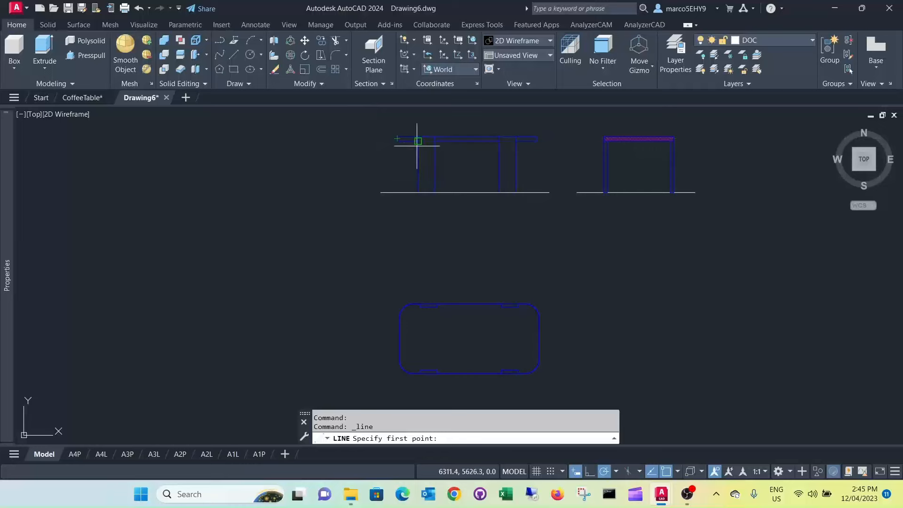
click(397, 140)
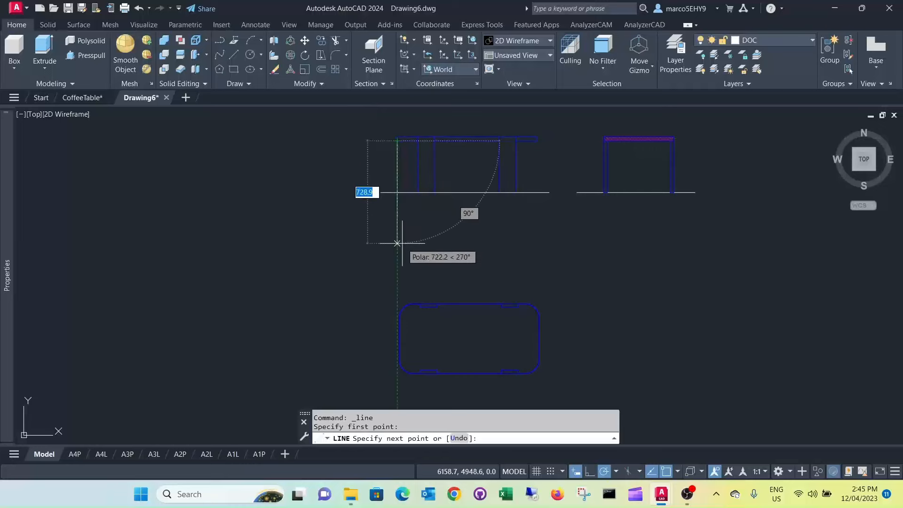
click(396, 276)
key(Escape)
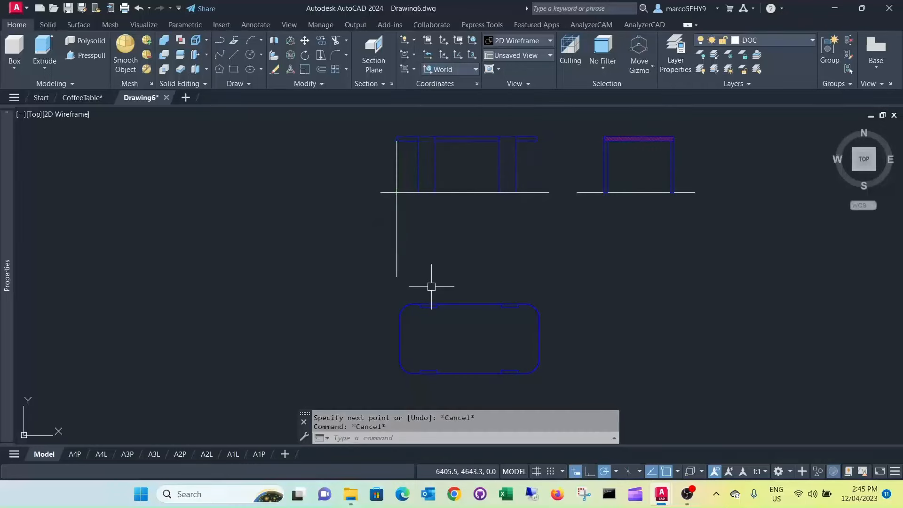
- Move the top view block by its left edge onto the lower end of the vertical construction line, aligning it under the front view
scroll(428, 280, up, 2)
middle_drag(428, 272, 456, 171)
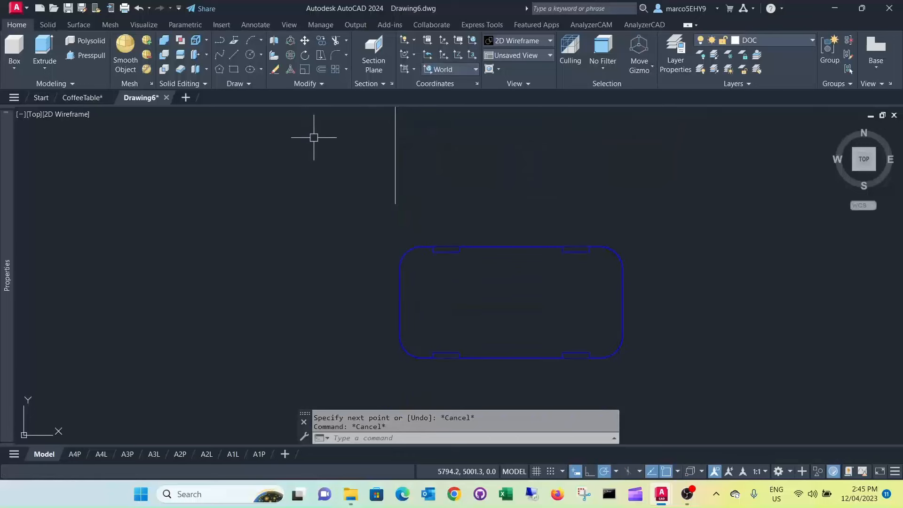
click(305, 41)
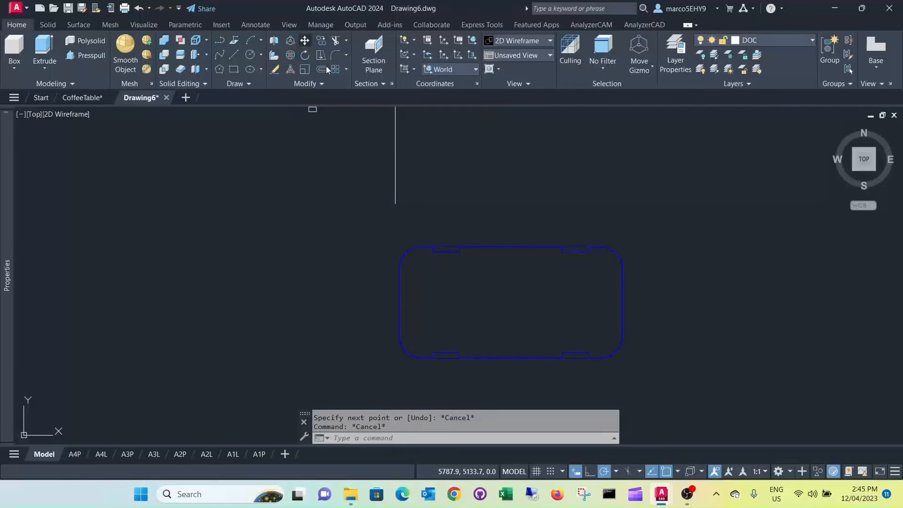
click(634, 383)
click(324, 210)
key(Return)
scroll(400, 266, up, 5)
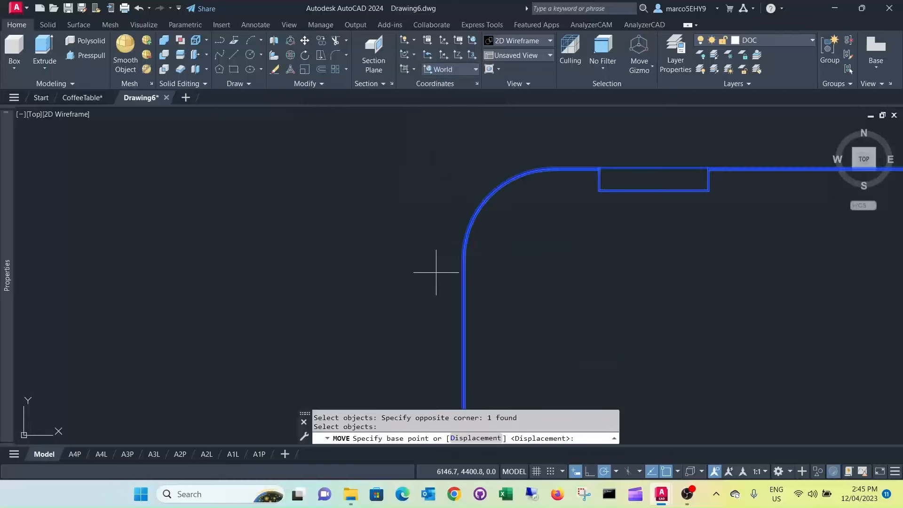
scroll(440, 269, up, 2)
click(479, 242)
scroll(480, 207, down, 3)
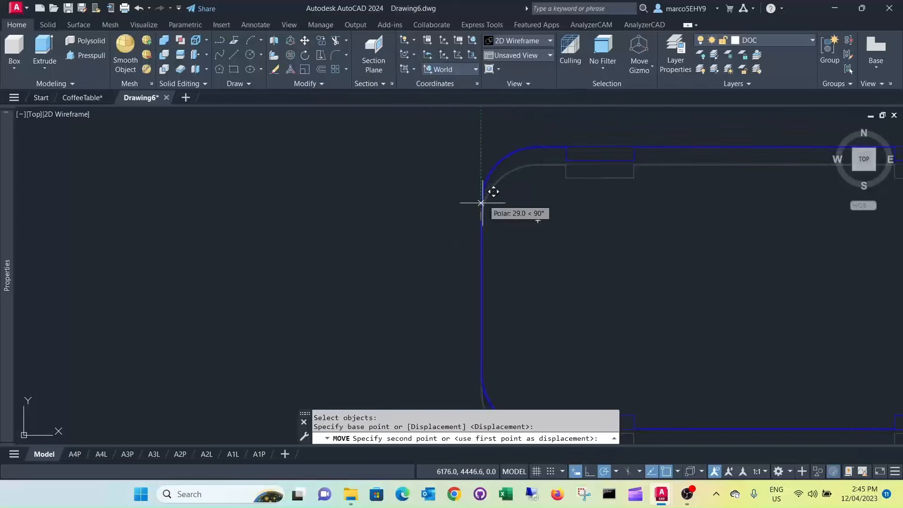
scroll(484, 188, down, 2)
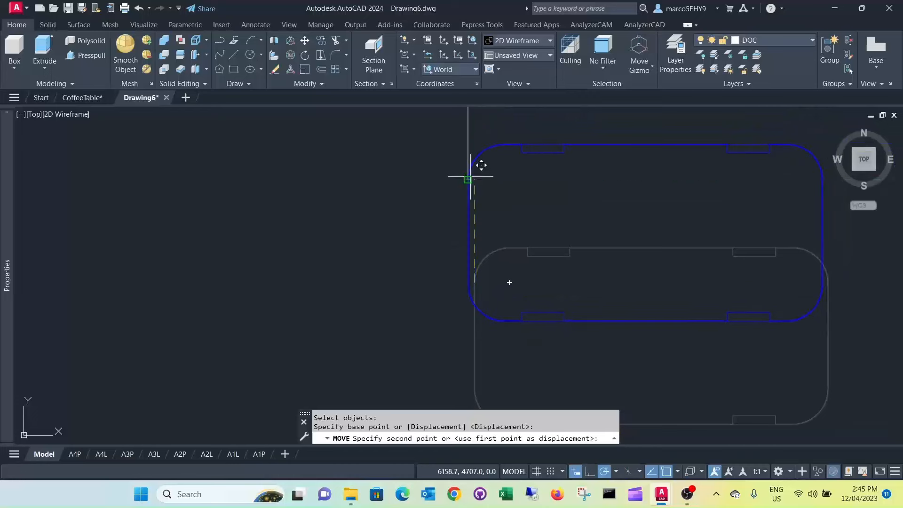
click(470, 175)
key(Escape)
key(Escape)
- Erase the vertical construction line between the front and top views
scroll(498, 198, down, 3)
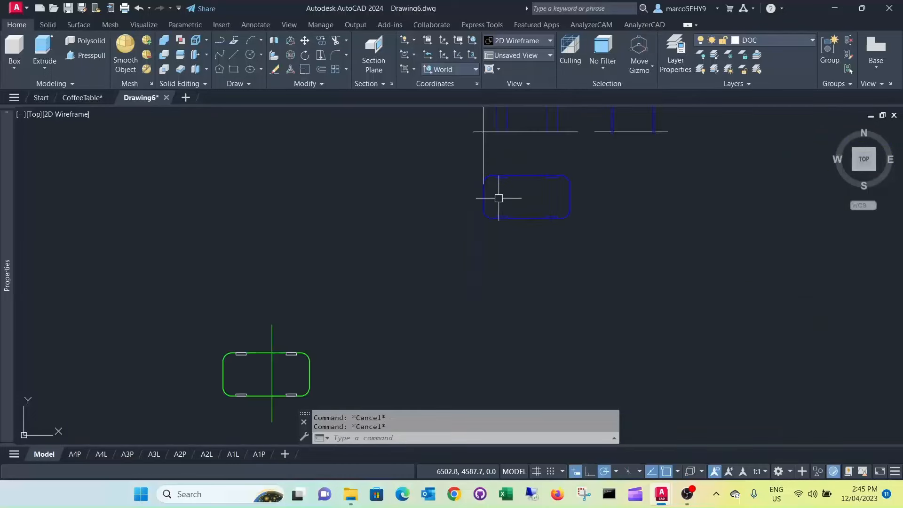
middle_drag(543, 215, 515, 270)
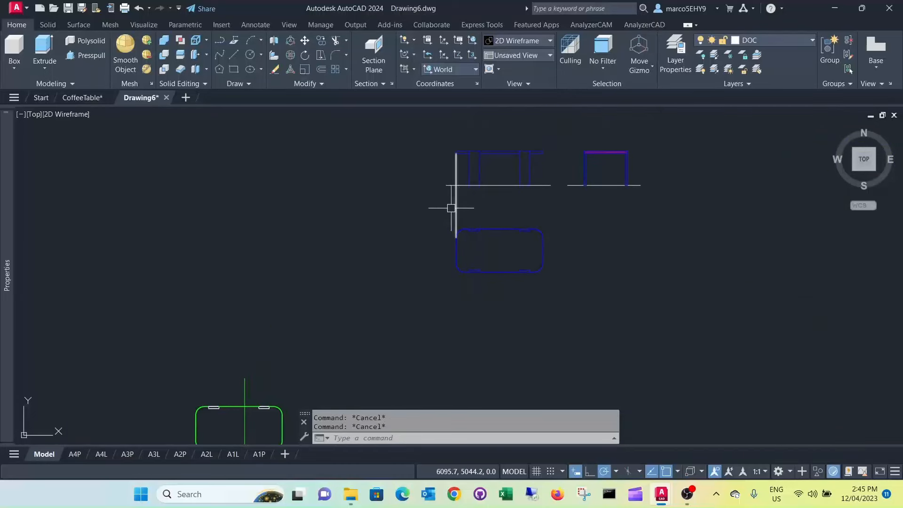
click(459, 196)
click(446, 213)
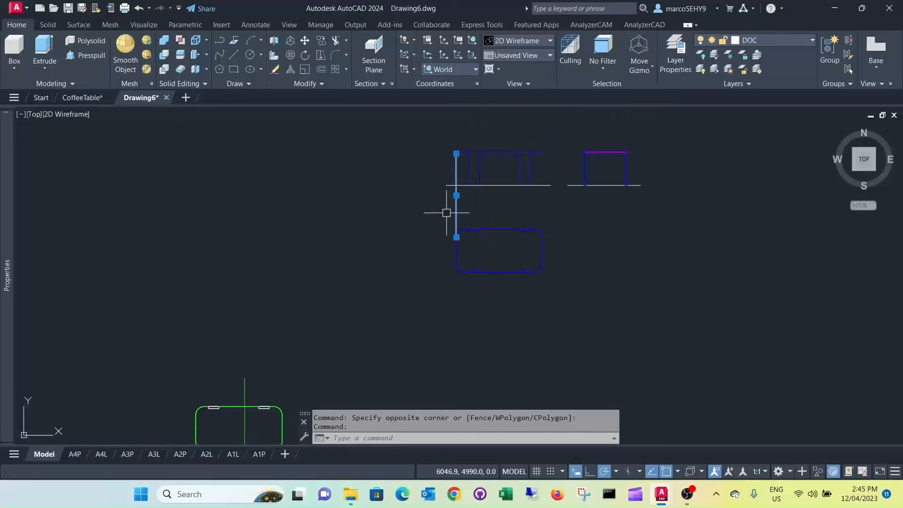
key(Delete)
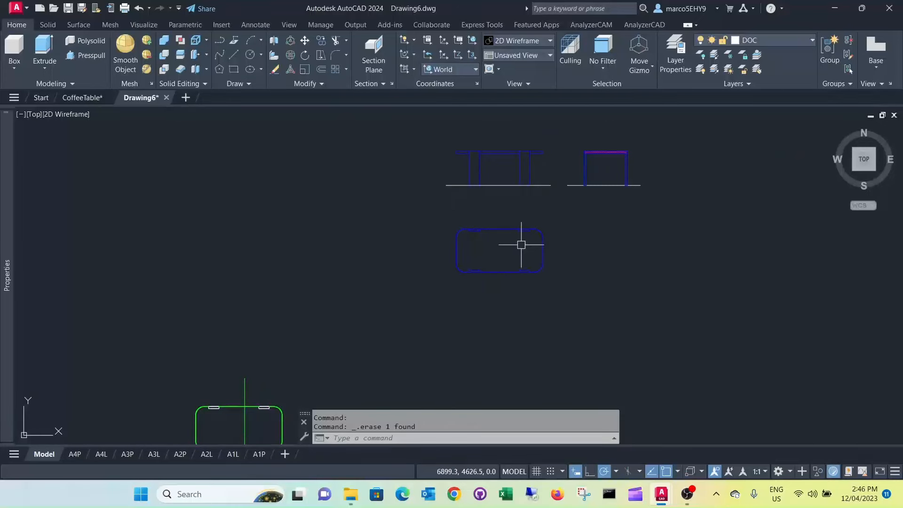
- Add a linear dimension for the tabletop's overall length above the front view
scroll(528, 211, up, 1)
scroll(527, 211, down, 1)
middle_drag(537, 208, 488, 250)
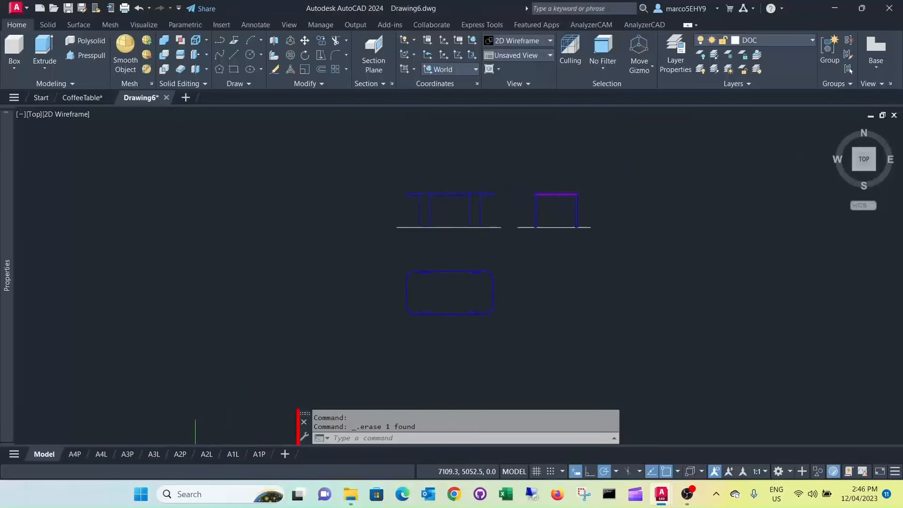
click(255, 25)
click(221, 70)
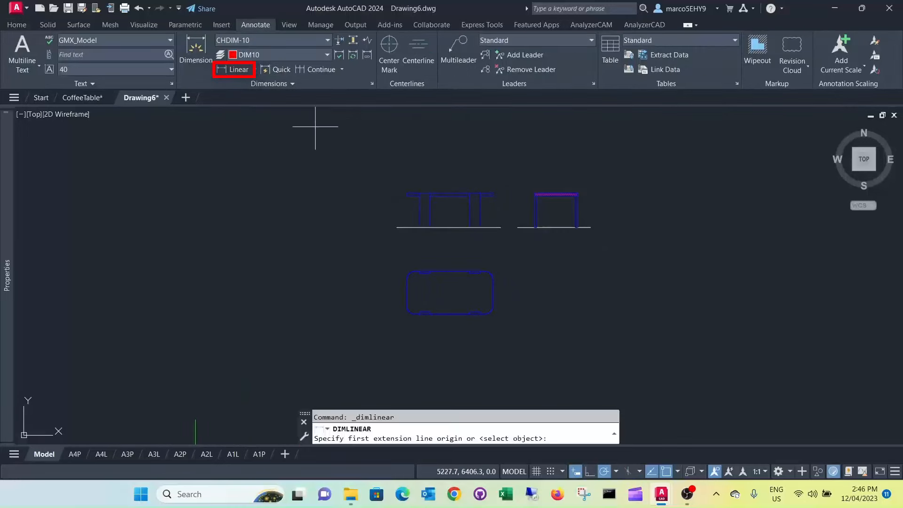
scroll(412, 193, up, 5)
click(403, 196)
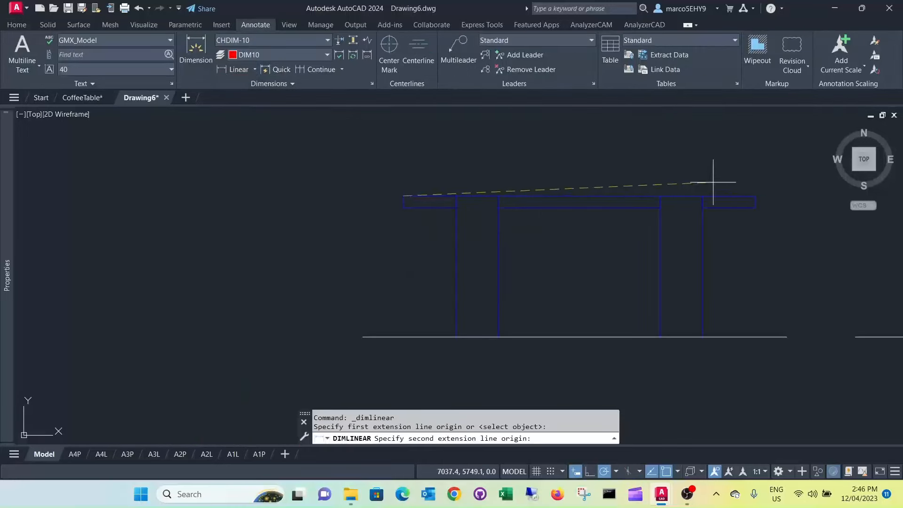
click(755, 196)
click(743, 141)
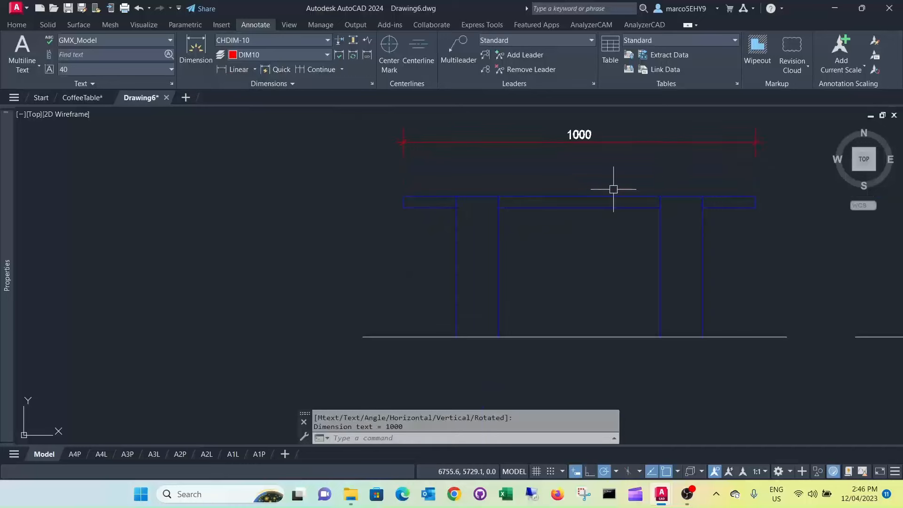
- Add a vertical linear dimension for the tabletop's thickness beside its right end in the front view
scroll(613, 188, down, 2)
click(234, 69)
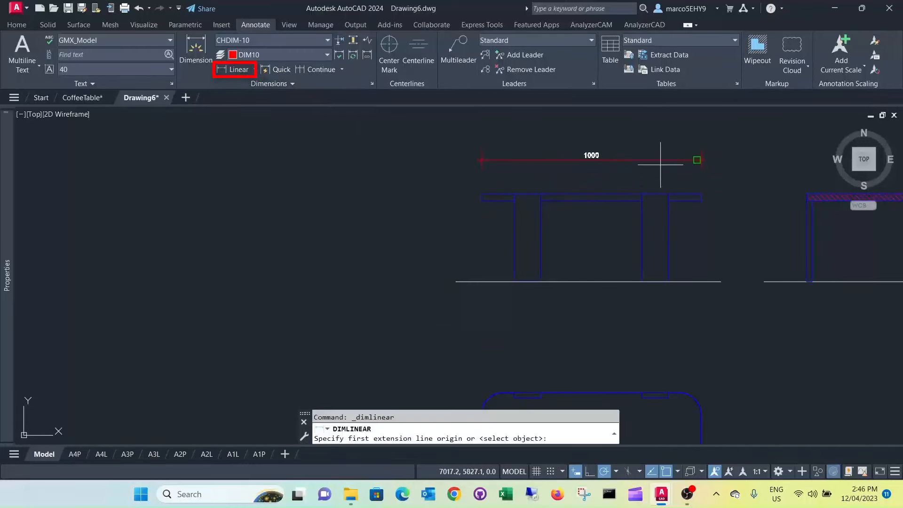
click(701, 196)
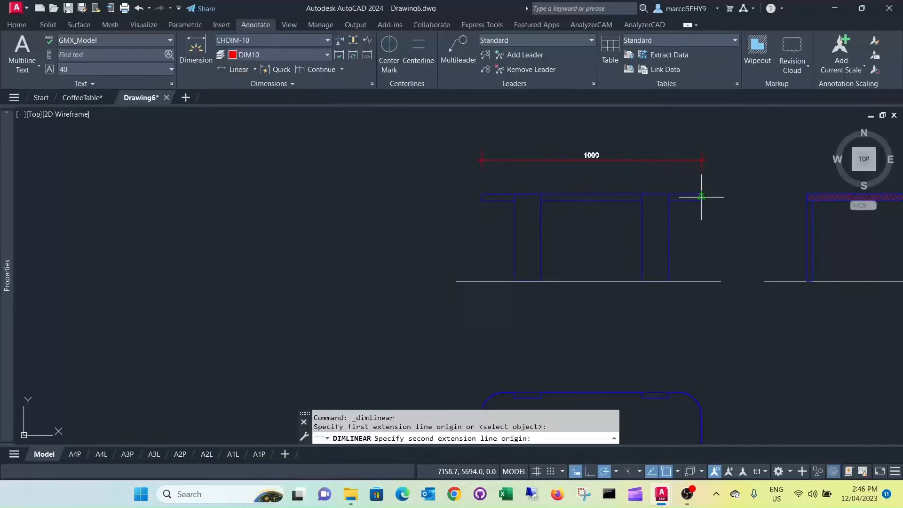
click(701, 201)
click(719, 197)
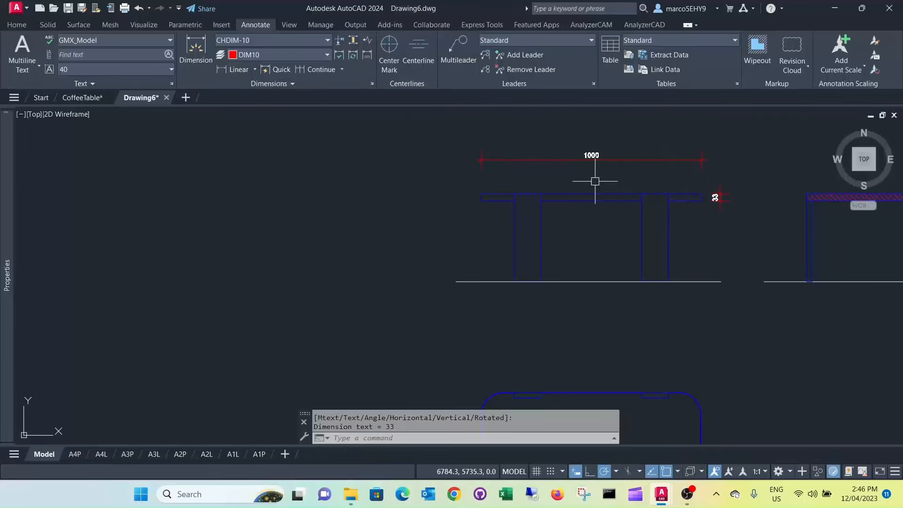
- Continue the tabletop thickness dimension down to the foot of the front view's leg at the floor line
click(321, 69)
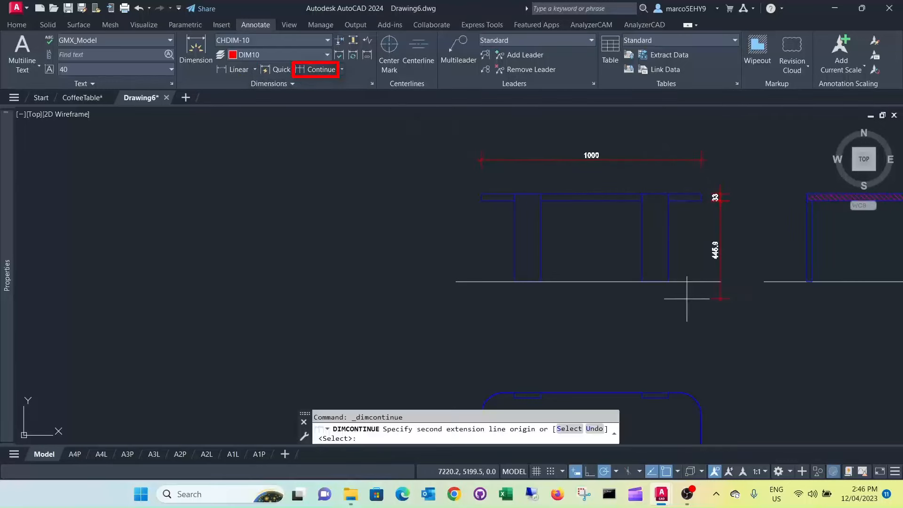
click(668, 281)
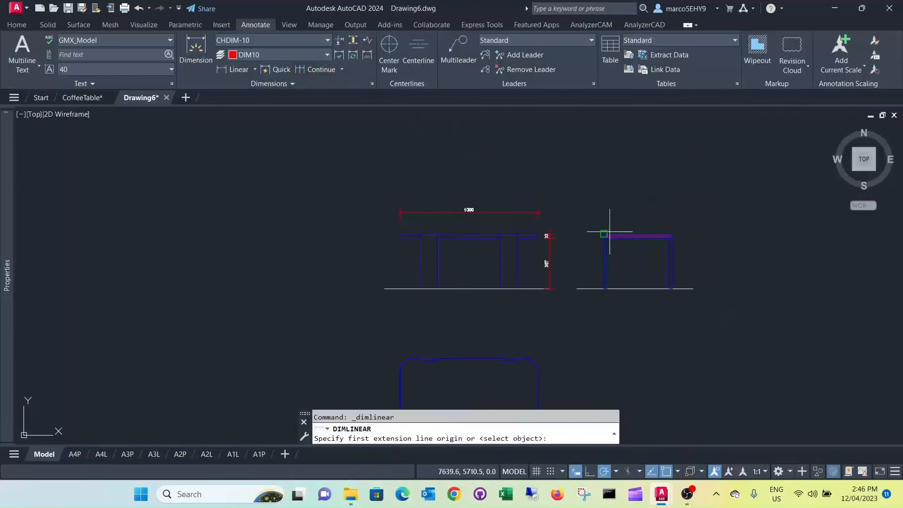
- Add a linear dimension for the tabletop's width above the section view, level with the front view's length dimension
scroll(609, 231, up, 5)
scroll(584, 243, up, 4)
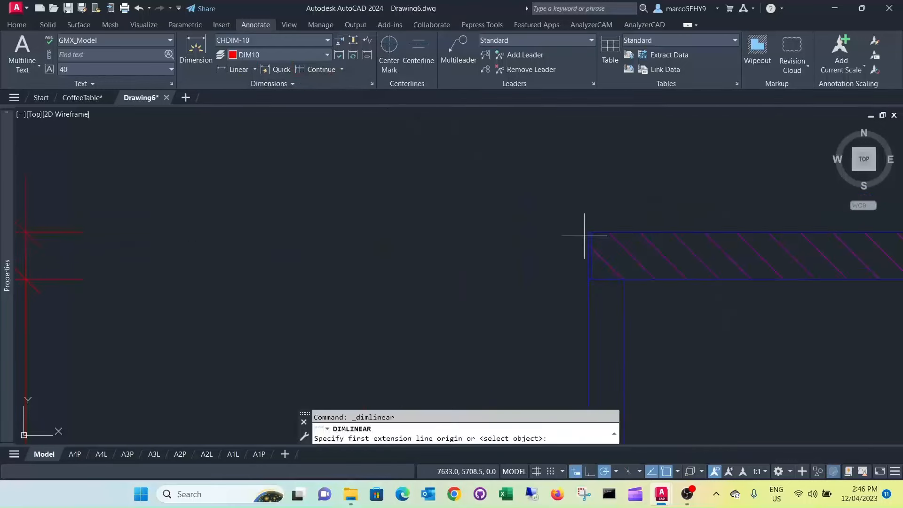
click(588, 232)
scroll(626, 221, down, 4)
scroll(677, 214, up, 3)
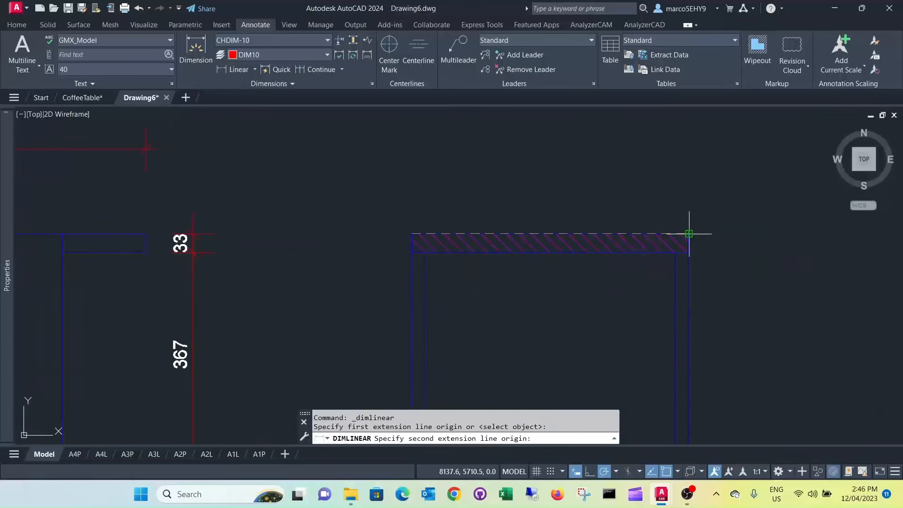
click(688, 234)
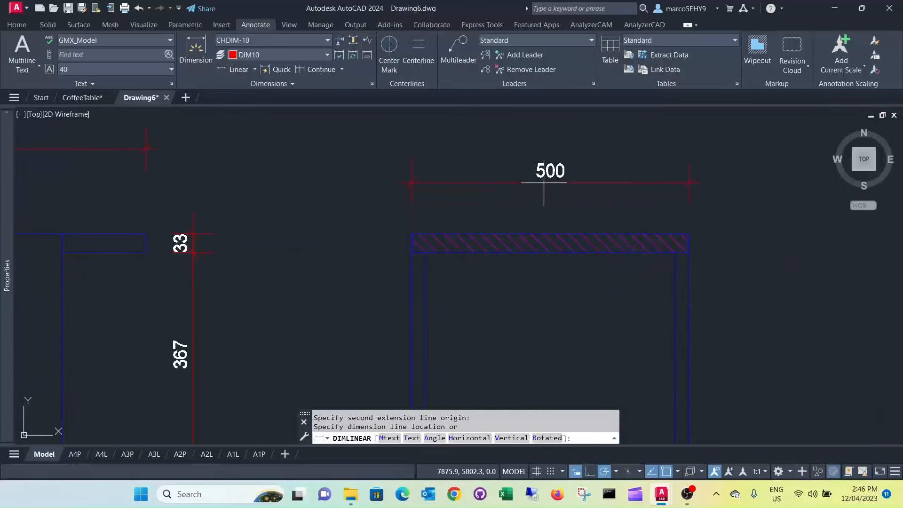
click(165, 147)
- Add a vertical linear dimension for the table's overall height beside the section view
scroll(370, 214, down, 4)
key(Return)
click(480, 219)
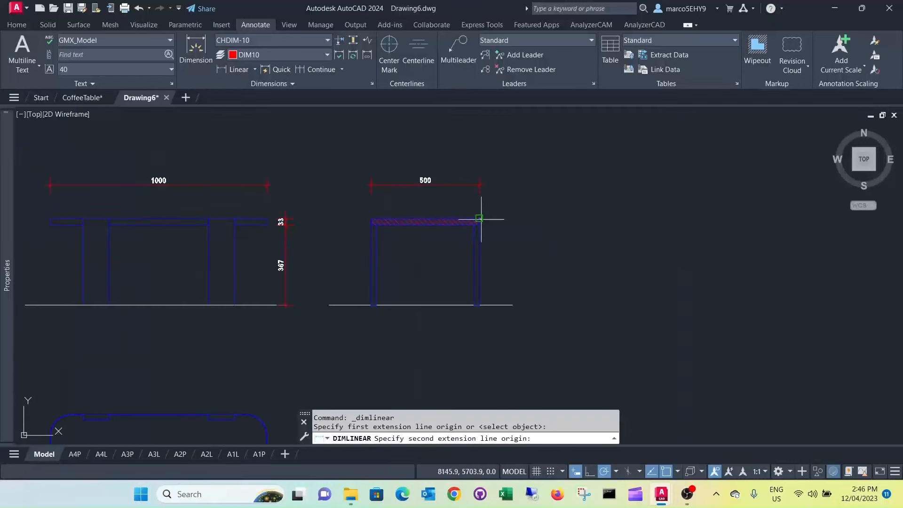
click(479, 305)
click(508, 282)
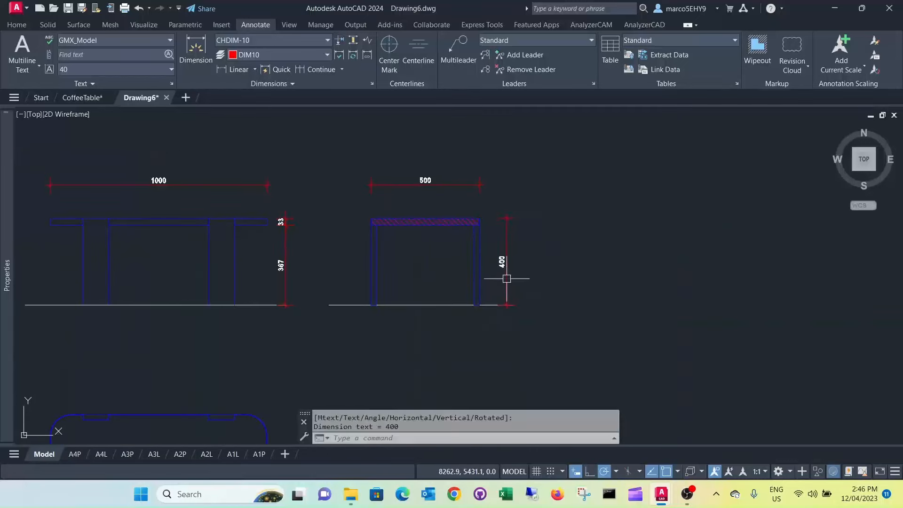
- Add a linear dimension for the tabletop's overall length below the top view
scroll(419, 326, down, 5)
scroll(459, 280, up, 4)
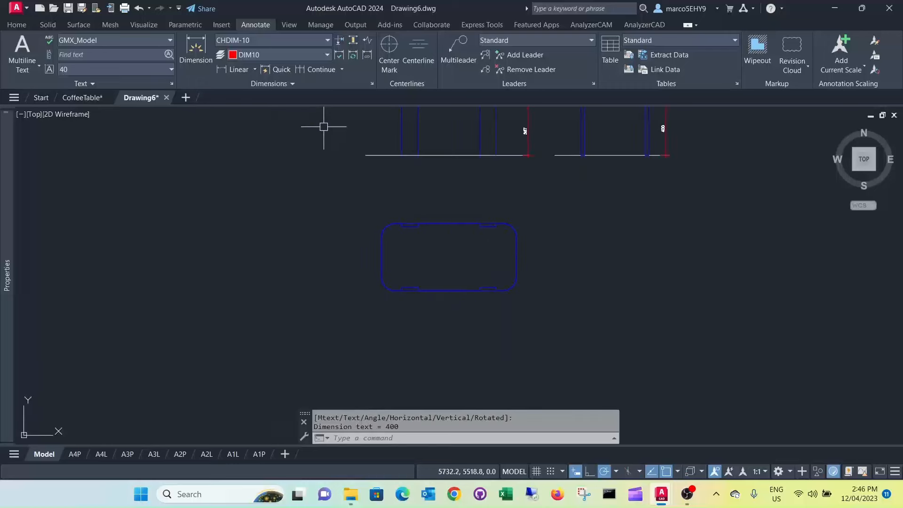
click(238, 70)
click(381, 256)
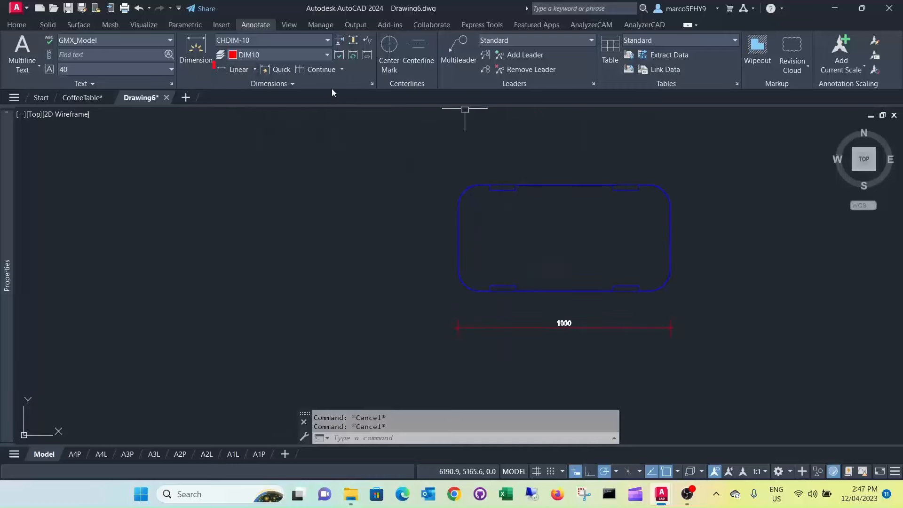
- Add a vertical linear dimension for the tabletop's overall width beside the right end of the top view
click(237, 70)
scroll(575, 181, up, 2)
scroll(574, 181, up, 3)
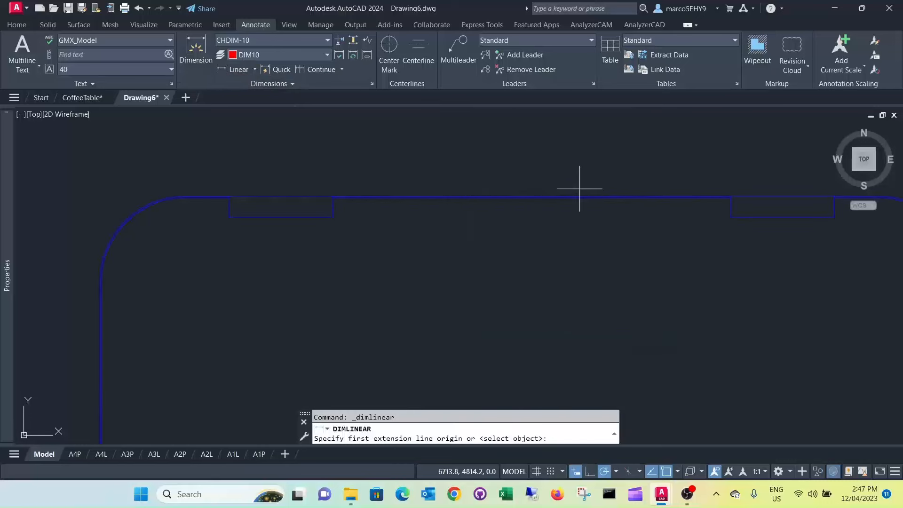
click(578, 194)
scroll(571, 202, down, 4)
scroll(576, 216, up, 1)
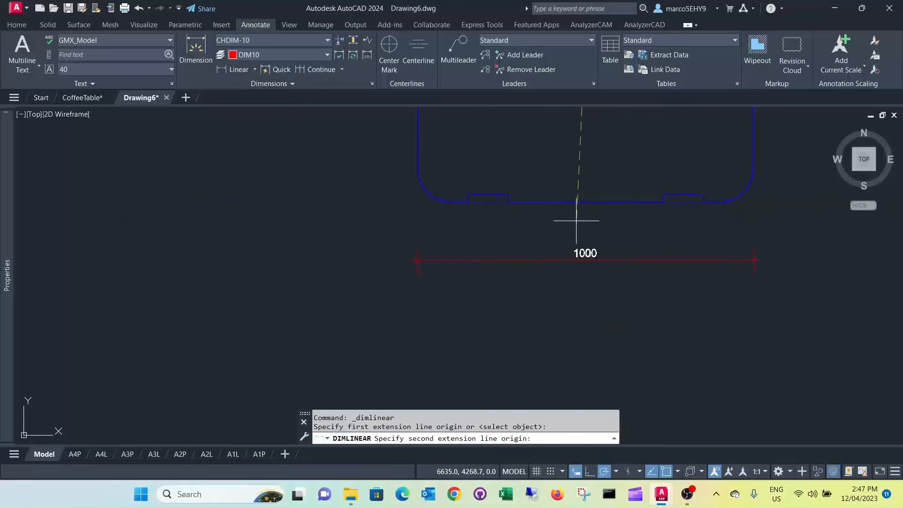
click(588, 202)
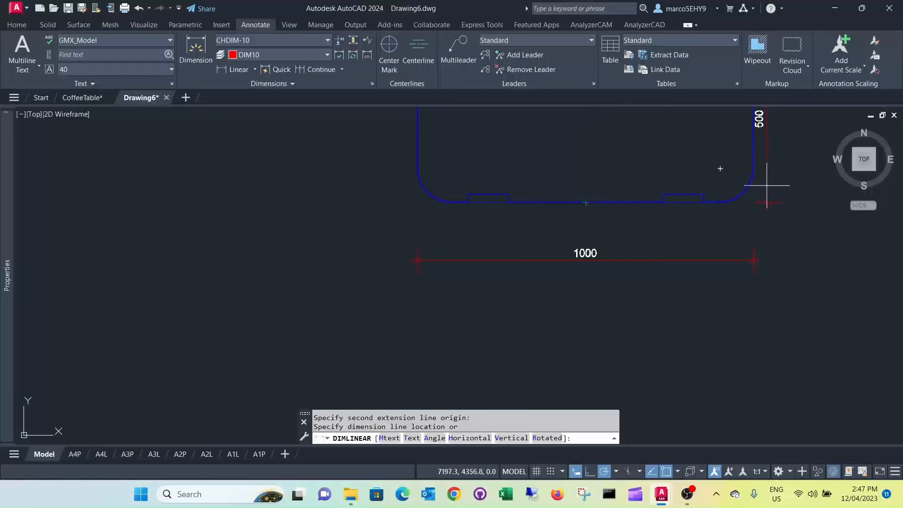
scroll(748, 186, down, 4)
click(783, 180)
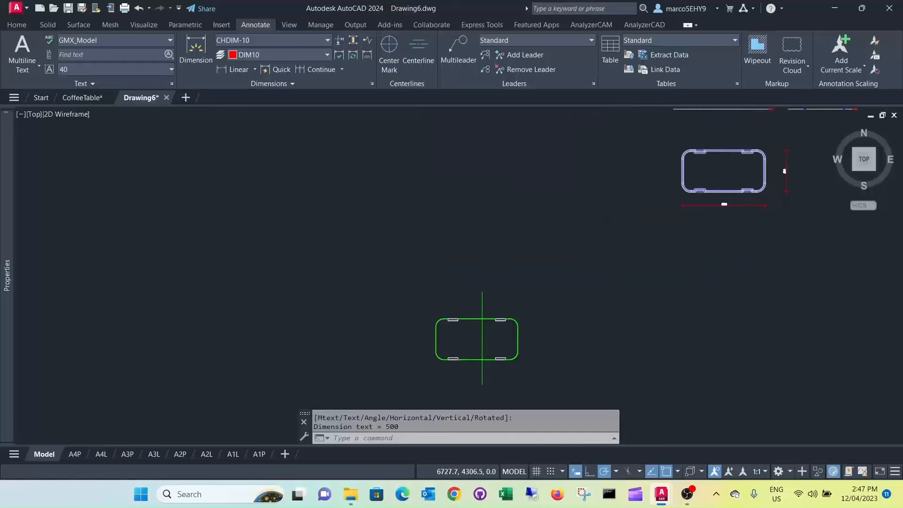
- Add a linear dimension for the lower-left leg's width in the top view, between the leg and the length dimension
scroll(729, 181, up, 4)
middle_drag(707, 166, 637, 208)
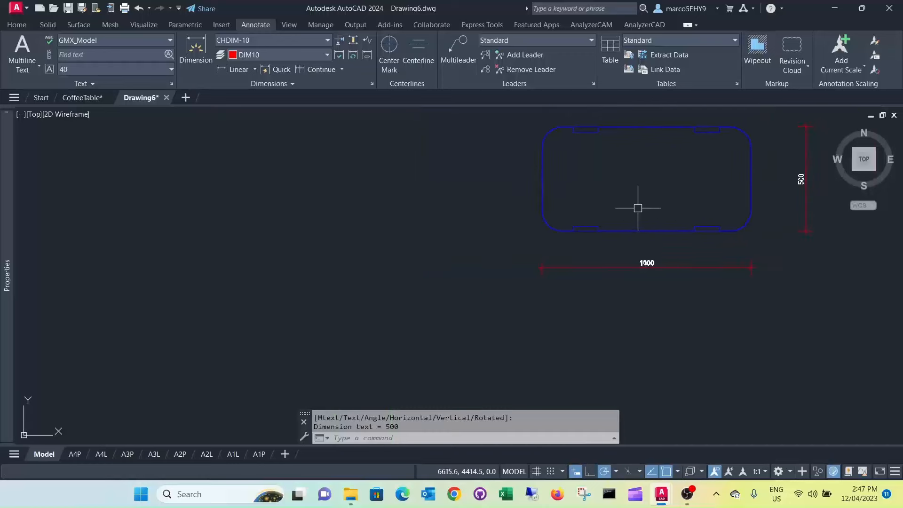
click(232, 70)
scroll(511, 215, up, 5)
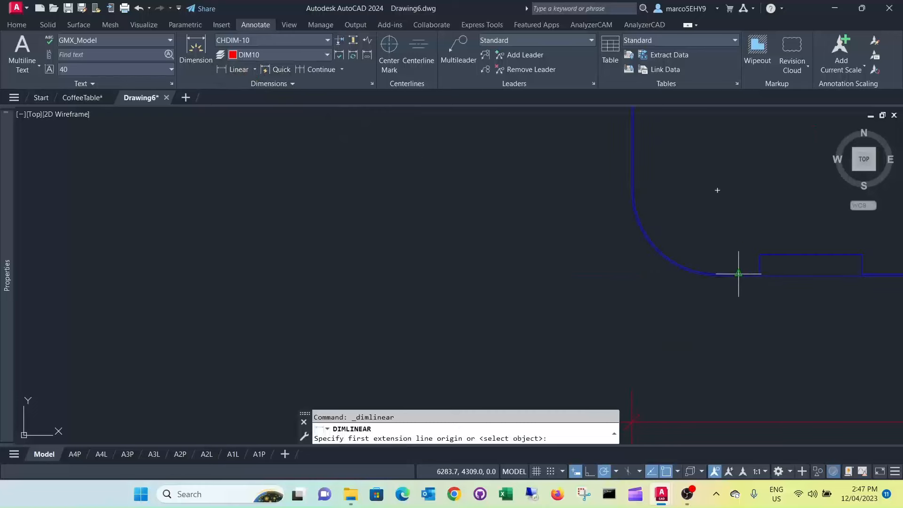
click(756, 277)
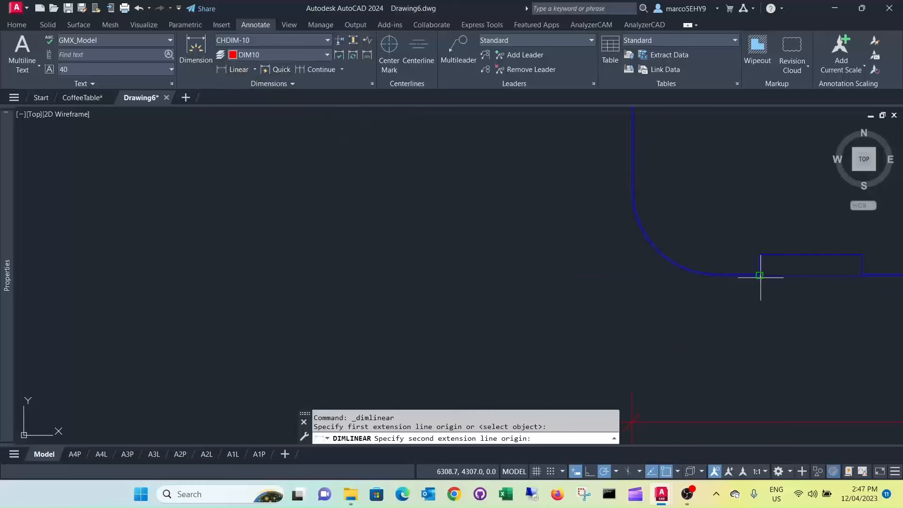
click(861, 274)
scroll(836, 306, down, 2)
click(835, 329)
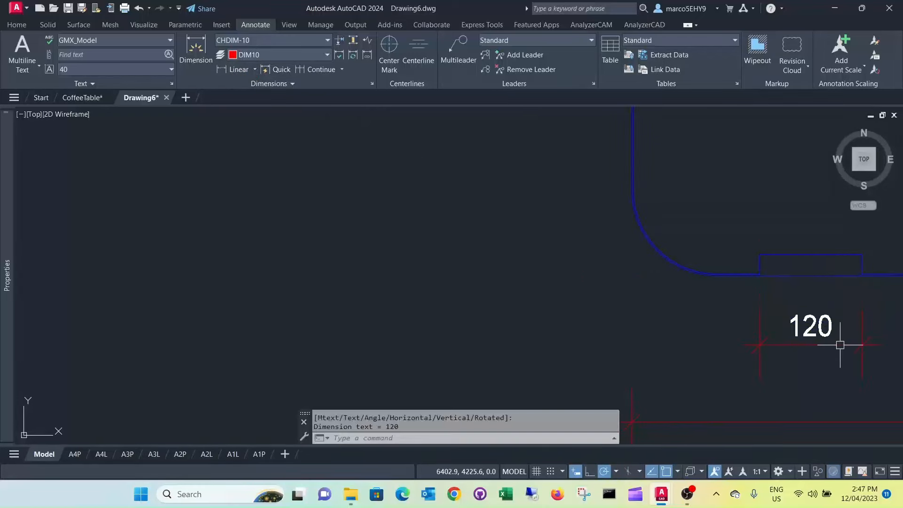
- Add a vertical linear dimension for the lower-left leg's thickness beside its right edge in the top view
middle_drag(833, 294, 631, 256)
scroll(661, 254, up, 5)
key(Return)
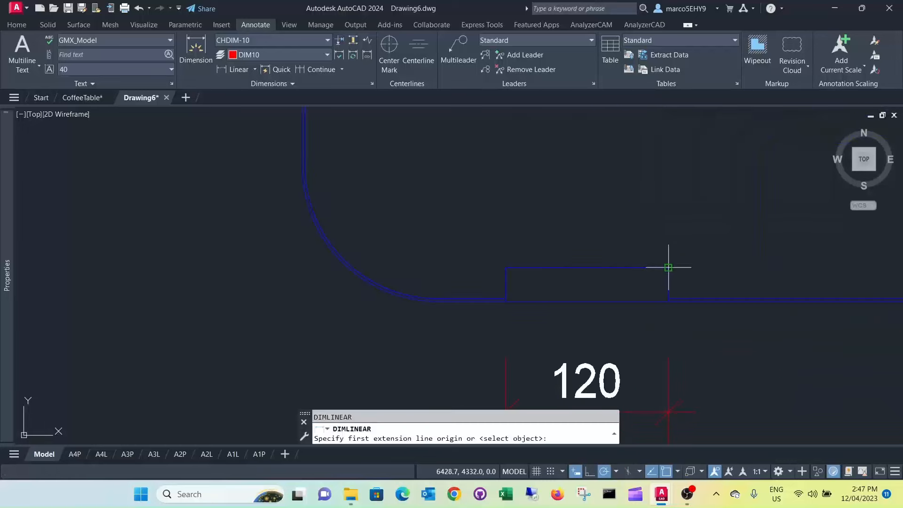
click(668, 267)
click(668, 300)
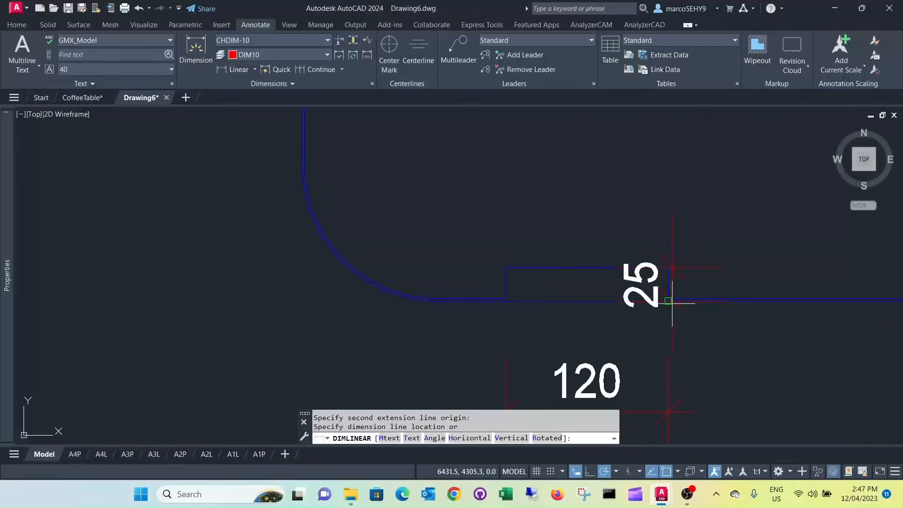
click(755, 246)
- Open the A3P sheet layout
scroll(748, 212, down, 7)
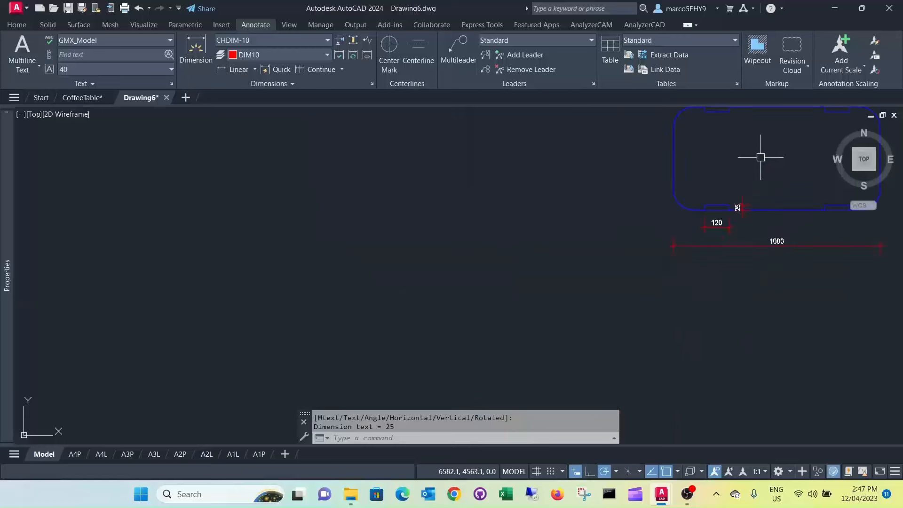
middle_drag(760, 155, 559, 210)
scroll(559, 210, down, 2)
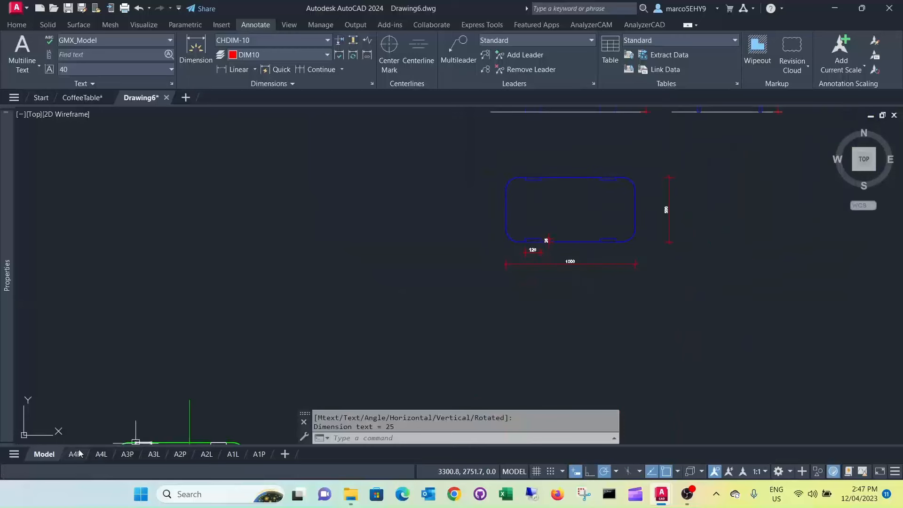
mouse_move(87, 459)
mouse_move(128, 458)
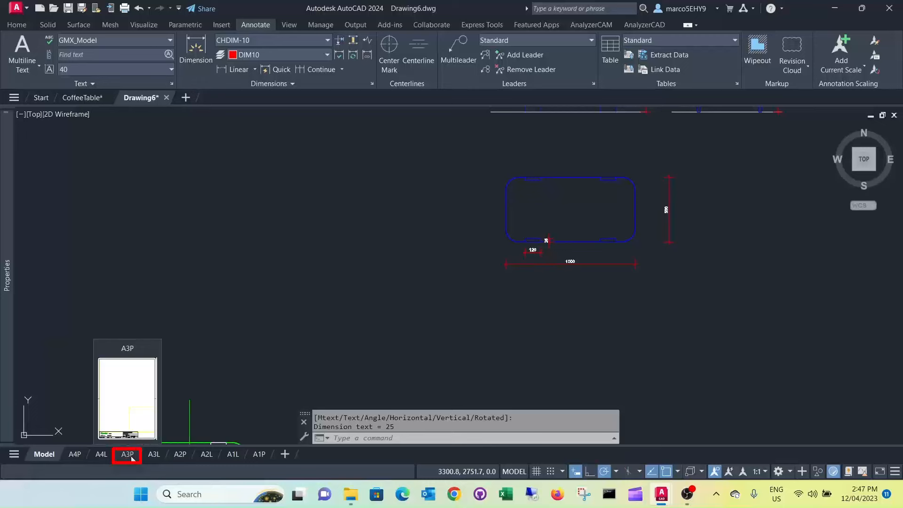
click(128, 454)
- Frame the dimensioned front, section and top views in the upper part of the large viewport, then return to paper space
scroll(428, 256, down, 2)
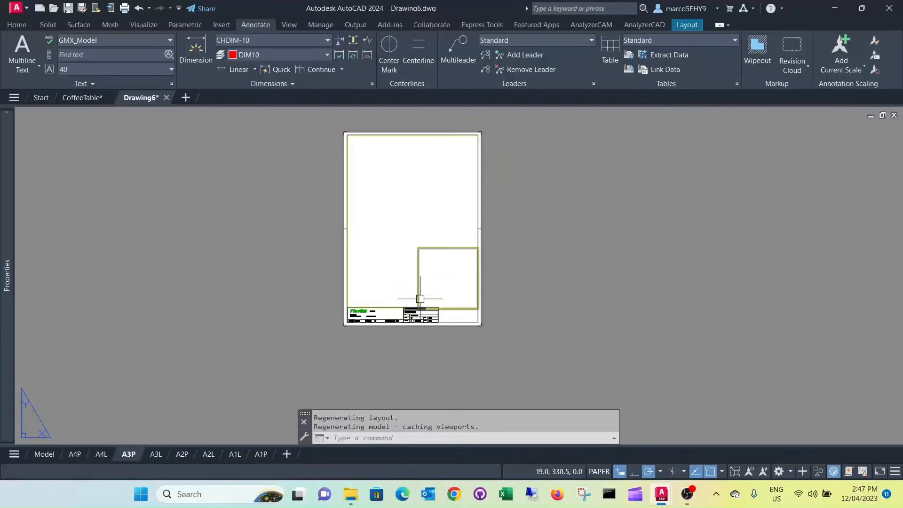
scroll(420, 299, up, 2)
scroll(378, 178, down, 2)
middle_drag(388, 142, 367, 240)
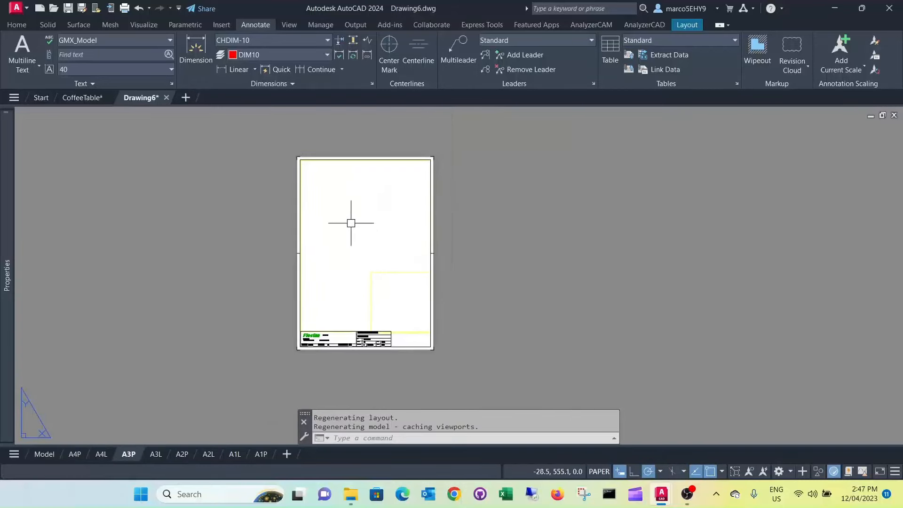
double_click(351, 223)
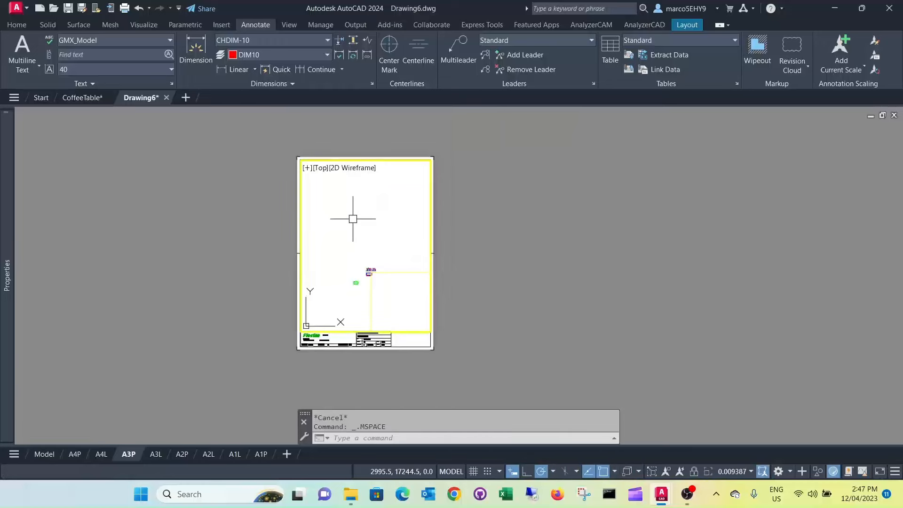
scroll(358, 238, up, 10)
middle_drag(351, 243, 365, 190)
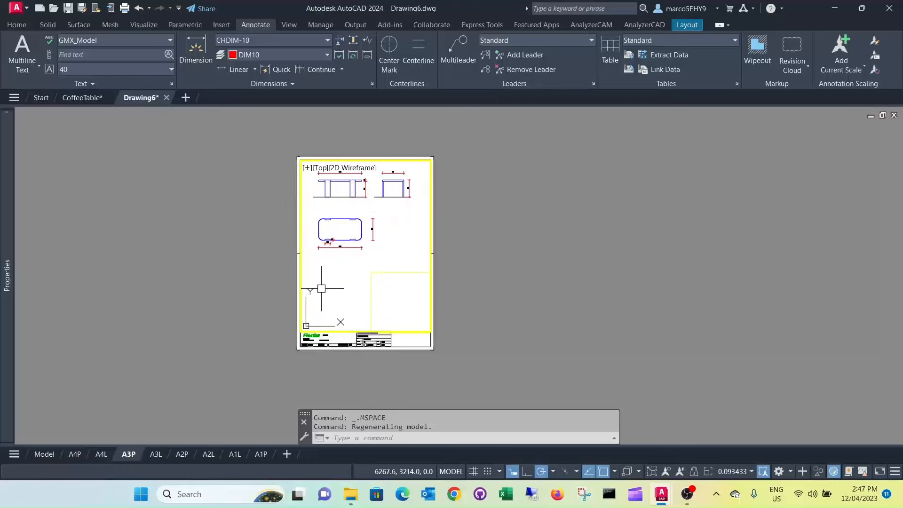
double_click(279, 282)
- Shorten the large viewport so its lower edge sits just beneath the top view's dimensions
scroll(396, 339, up, 4)
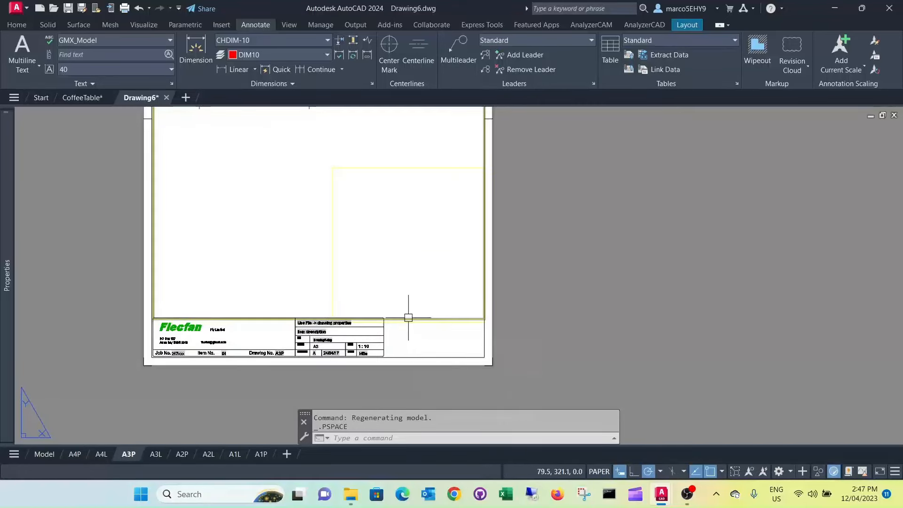
click(406, 321)
scroll(431, 315, down, 4)
click(438, 317)
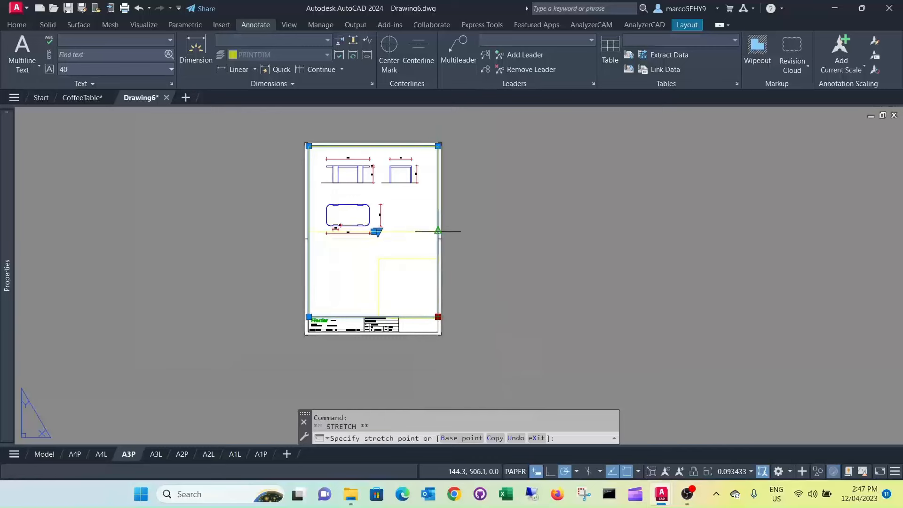
click(438, 247)
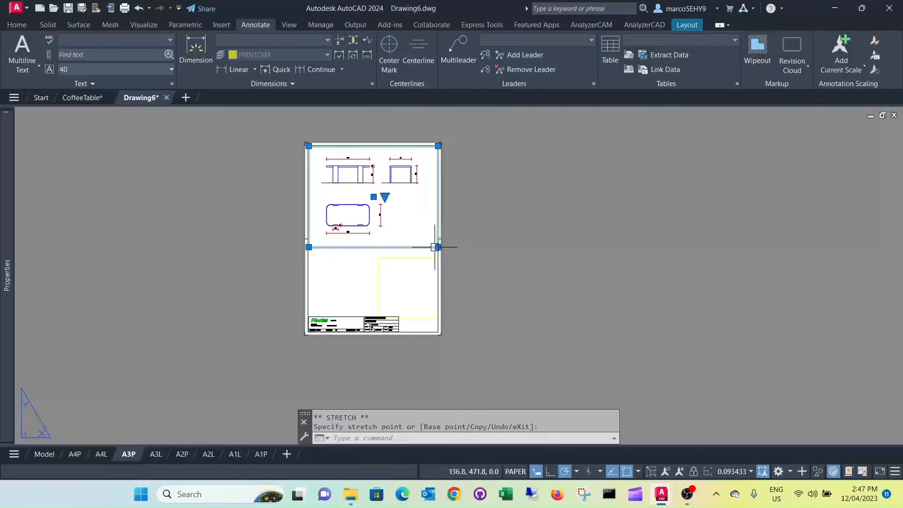
key(Escape)
key(Escape)
- Copy the shortened viewport down by its lower-left corner to just above the title block
middle_drag(405, 263, 465, 251)
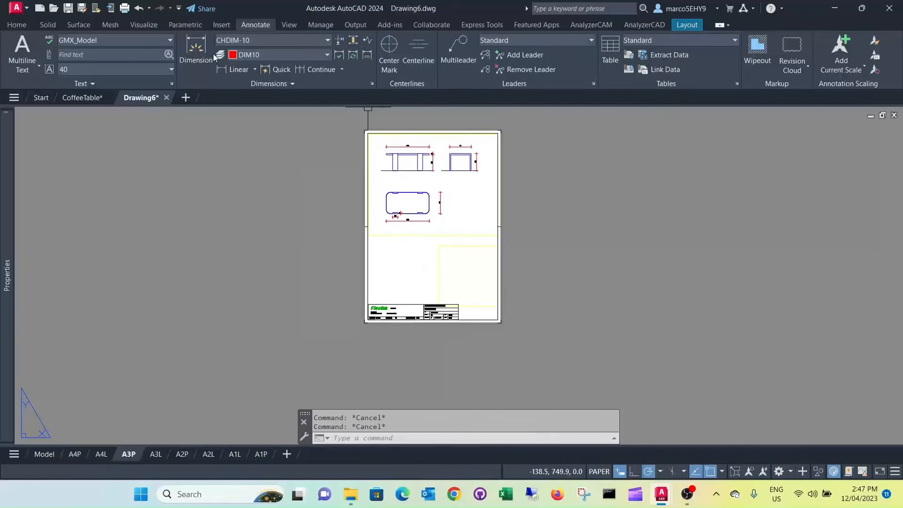
click(17, 25)
click(324, 41)
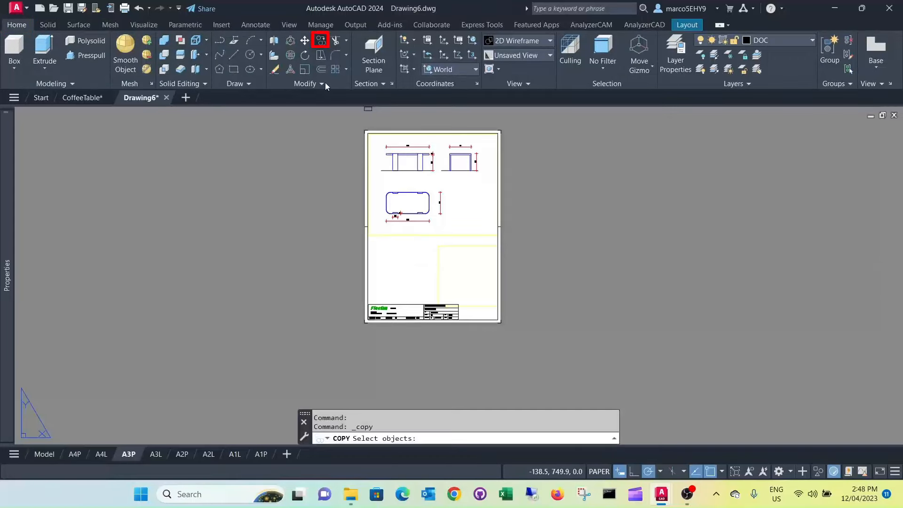
scroll(379, 238, up, 2)
key(Return)
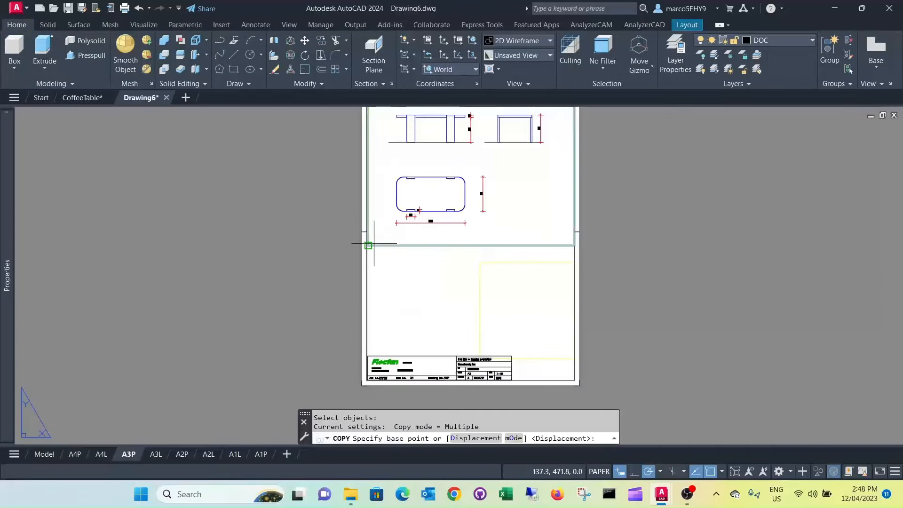
click(368, 244)
click(367, 345)
key(Escape)
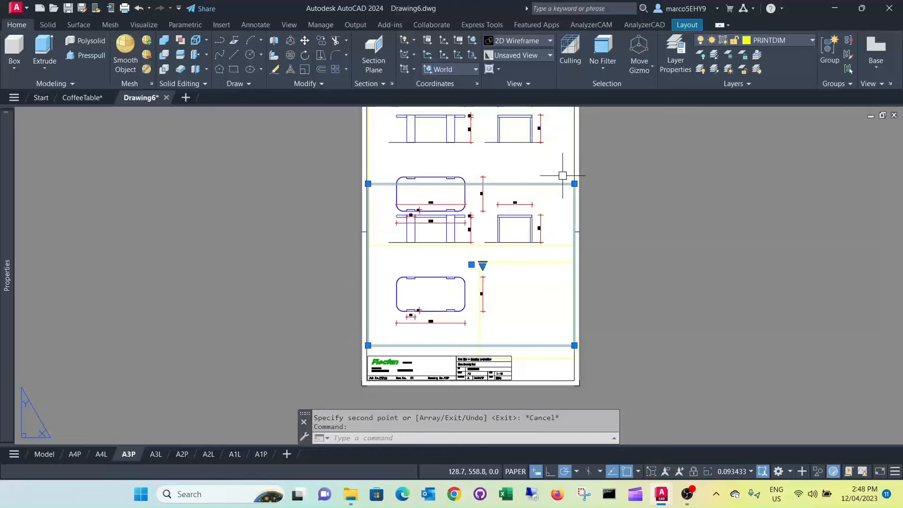
- Shrink the copied viewport by its upper-right corner to enclose only the top view in the sheet's lower-left area
click(574, 184)
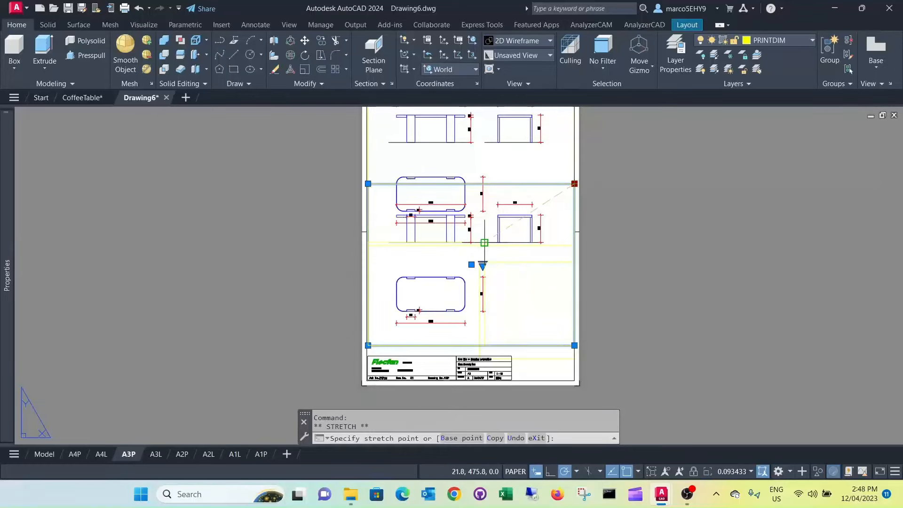
click(472, 251)
key(Escape)
key(Escape)
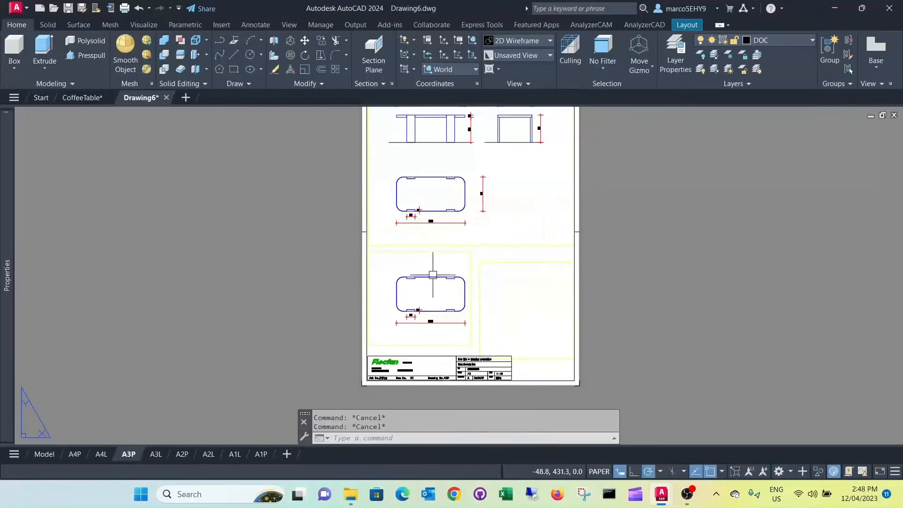
- Activate the lower-left viewport, orbit its top view into a 3D view and frame the coffee table model
click(433, 274)
click(433, 275)
scroll(433, 275, down, 8)
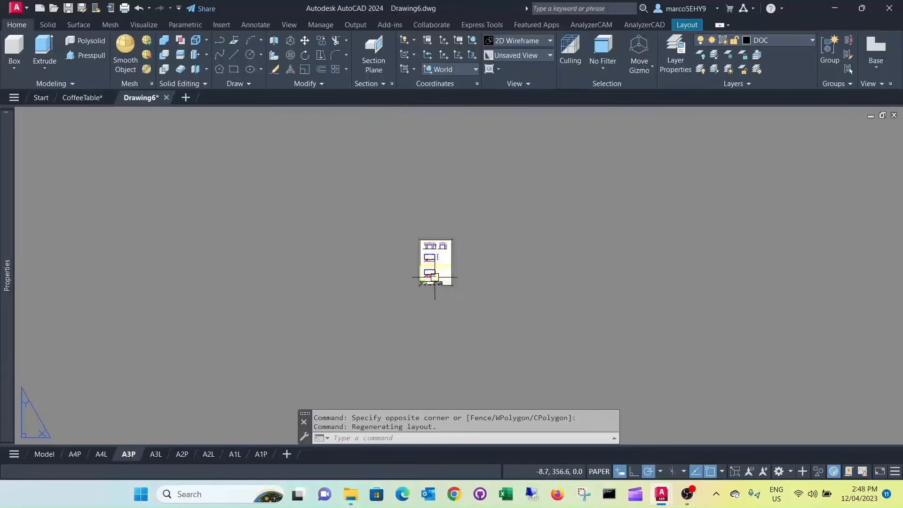
scroll(435, 277, up, 6)
scroll(399, 242, up, 4)
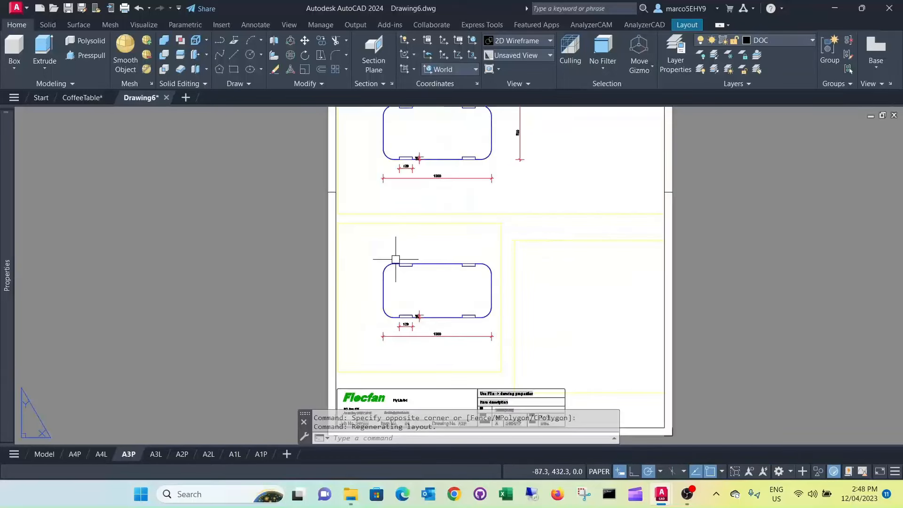
double_click(397, 263)
scroll(396, 265, down, 5)
scroll(397, 270, down, 4)
scroll(369, 299, up, 4)
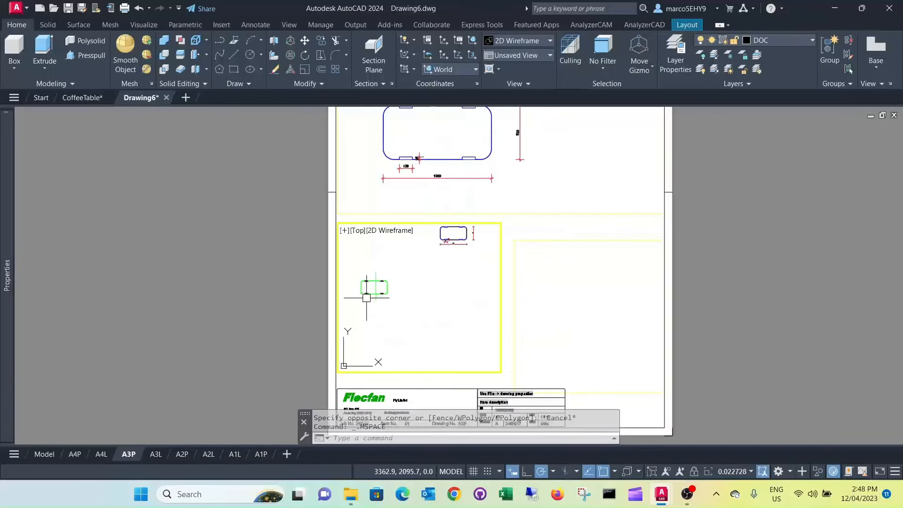
shift+middle_drag(379, 299, 448, 207)
scroll(397, 225, up, 2)
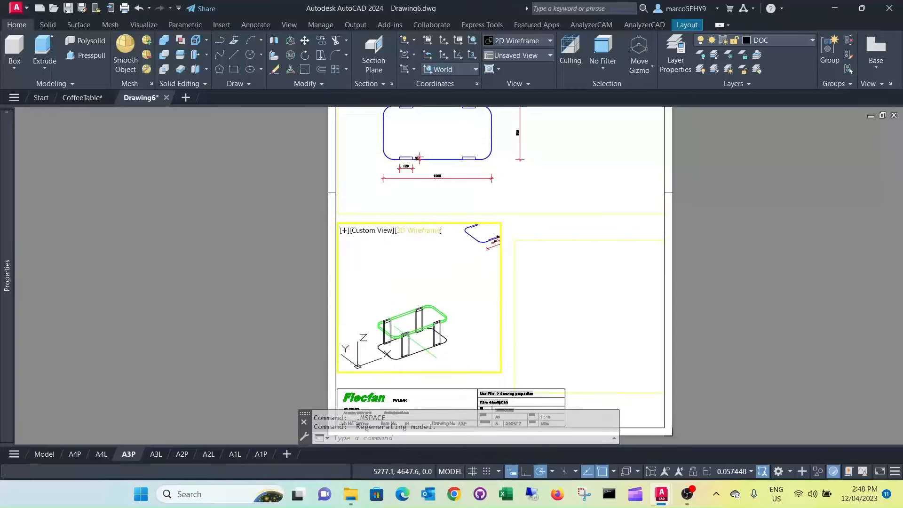
middle_drag(413, 315, 413, 269)
scroll(413, 268, up, 3)
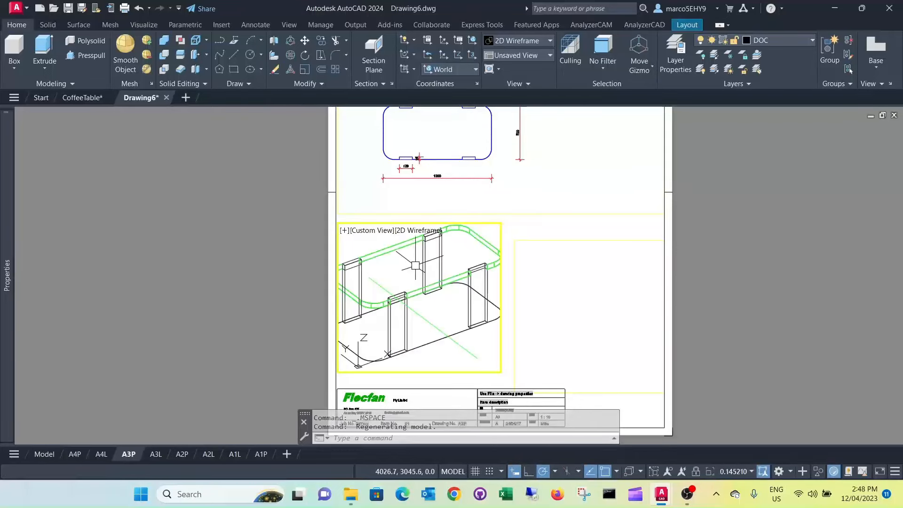
scroll(416, 264, down, 2)
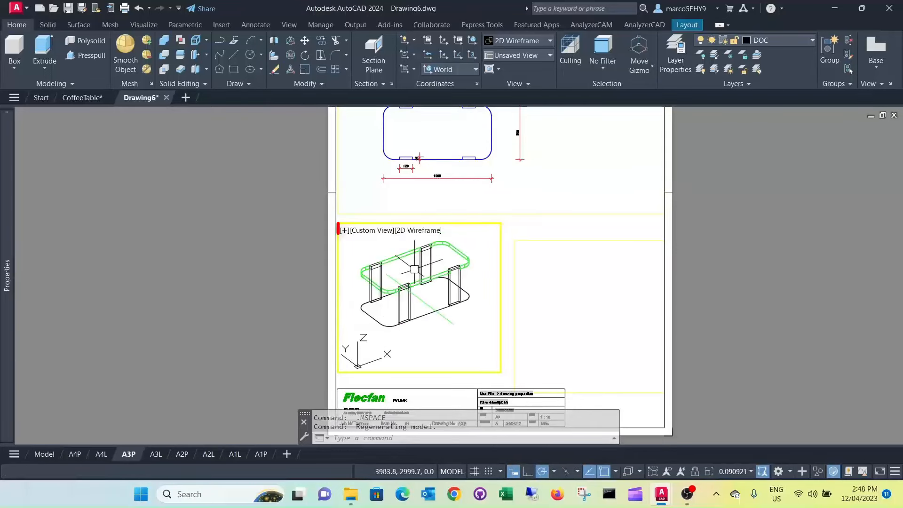
- Apply the Shades of Gray visual style to the lower-left viewport and return to paper space
click(427, 232)
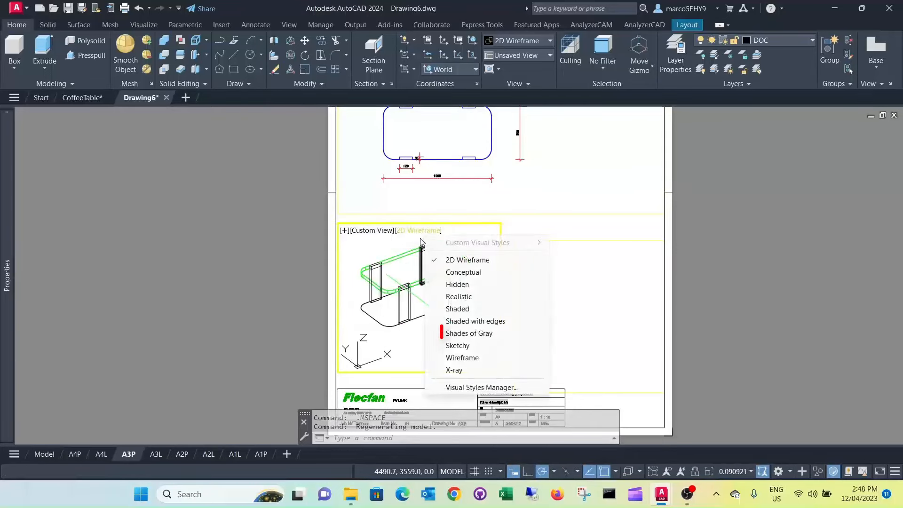
click(466, 334)
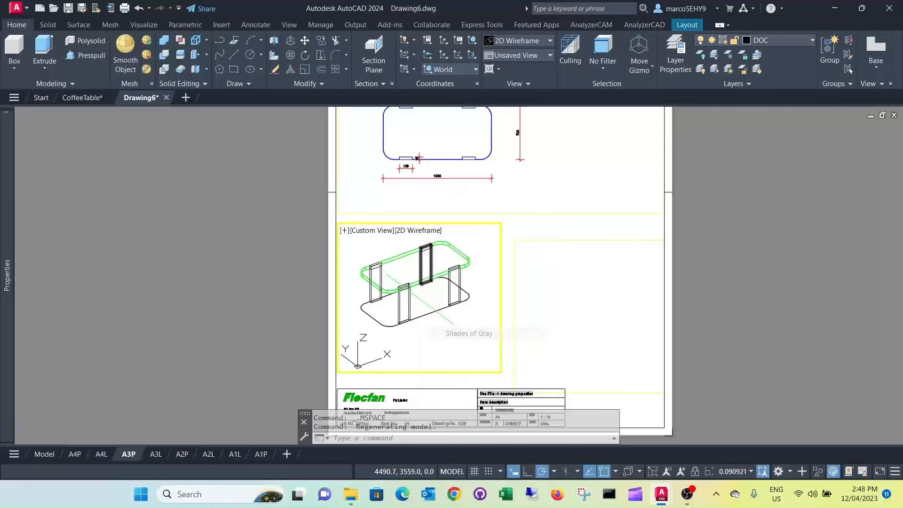
double_click(294, 266)
scroll(447, 327, up, 2)
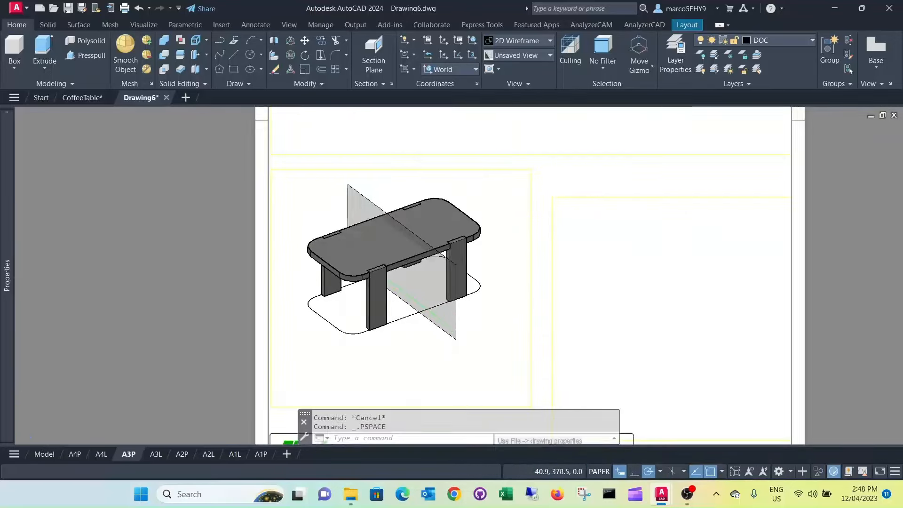
scroll(447, 326, down, 2)
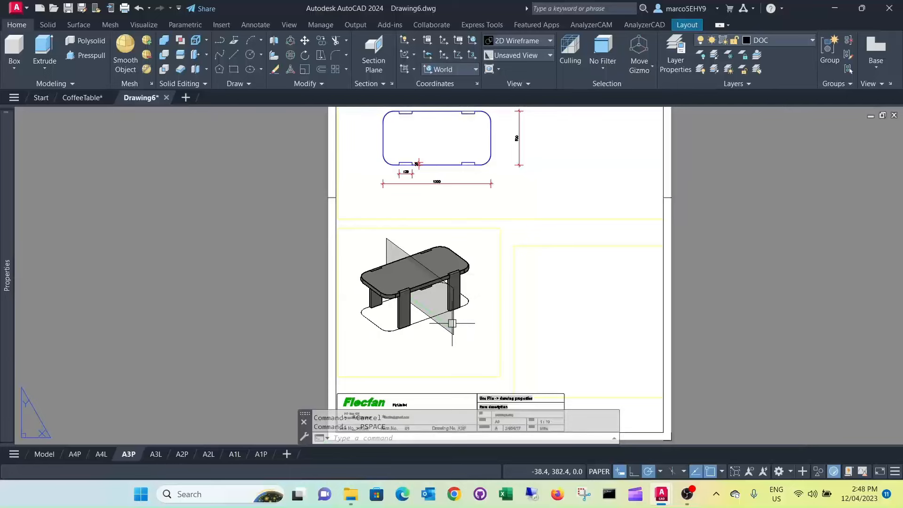
- Freeze the SectionPane layer in the lower-left viewport only, then return to paper space and close the layer manager
double_click(451, 331)
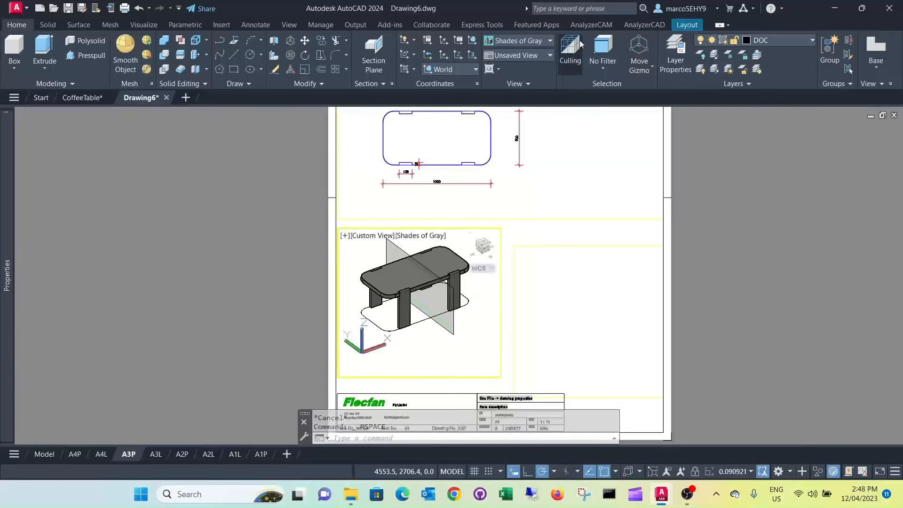
click(679, 45)
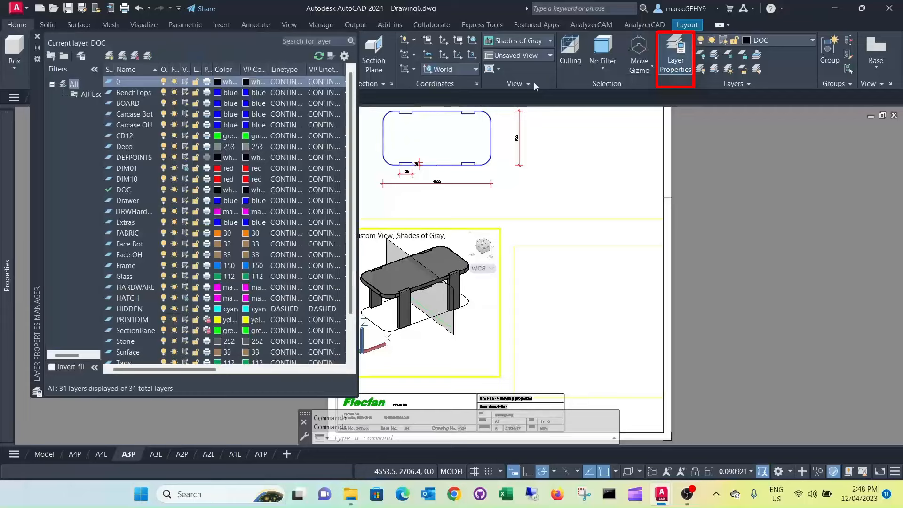
click(182, 330)
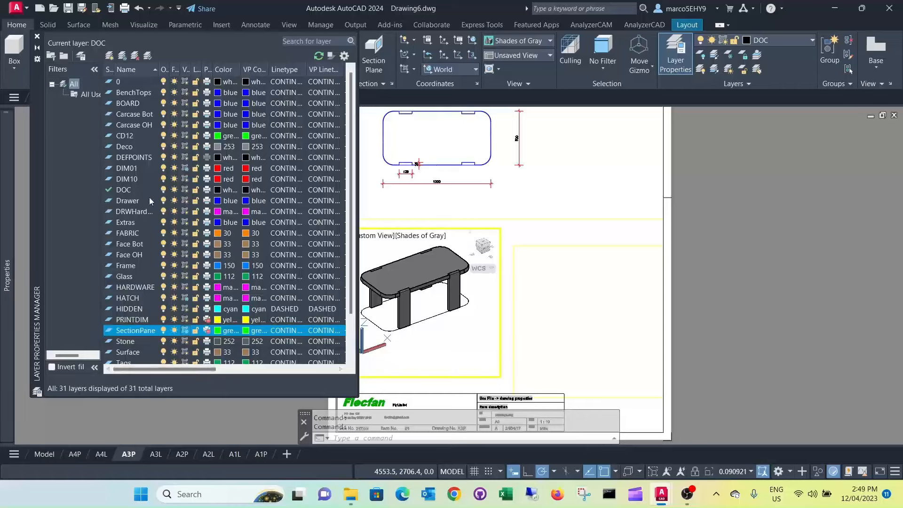
key(Down)
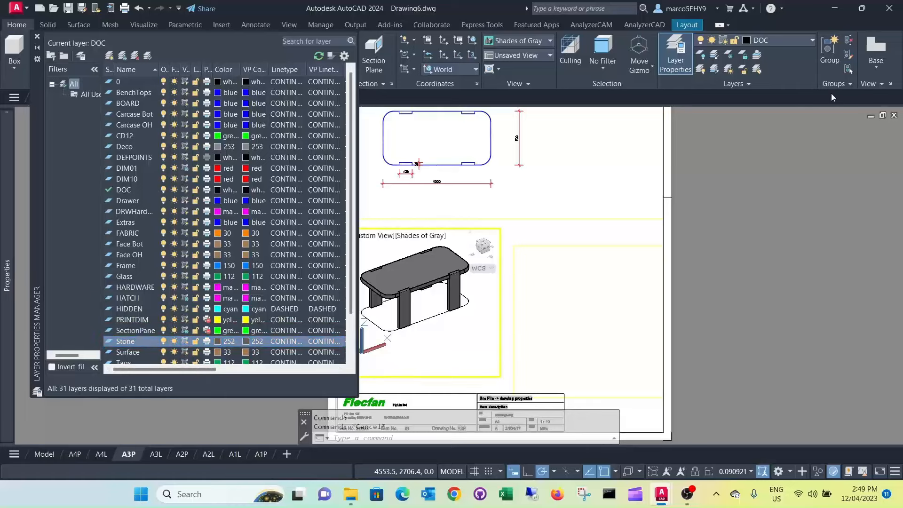
double_click(569, 231)
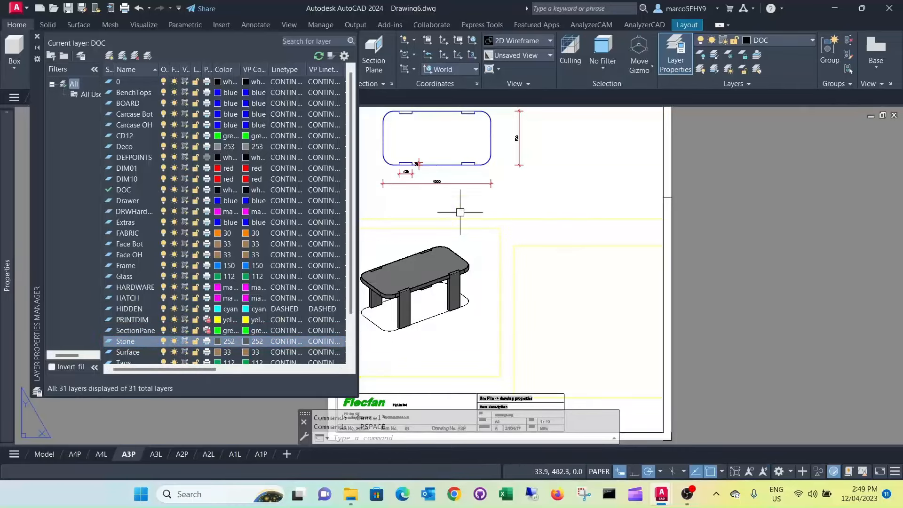
click(37, 37)
scroll(461, 230, down, 2)
middle_drag(461, 230, 423, 248)
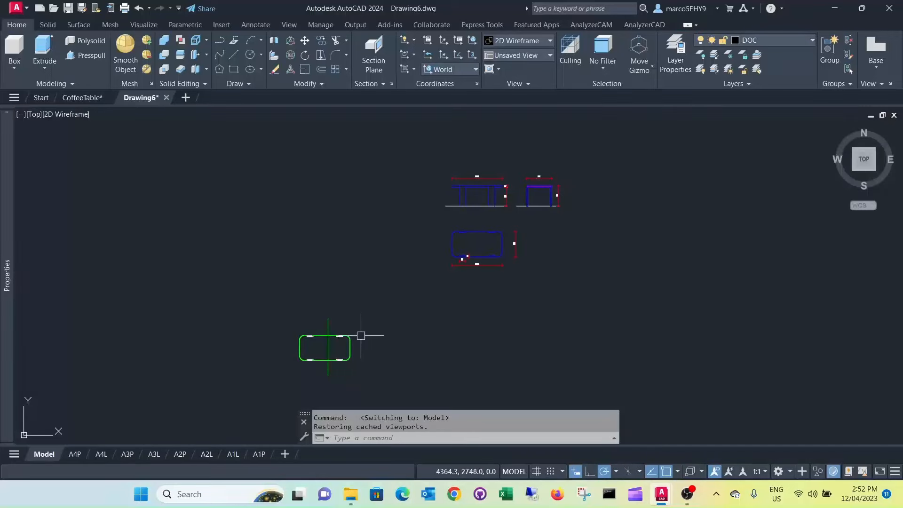
- In model space, turn off the SectionPane and WRK layers by picking the section plane and the green tabletop outline
scroll(343, 358, up, 3)
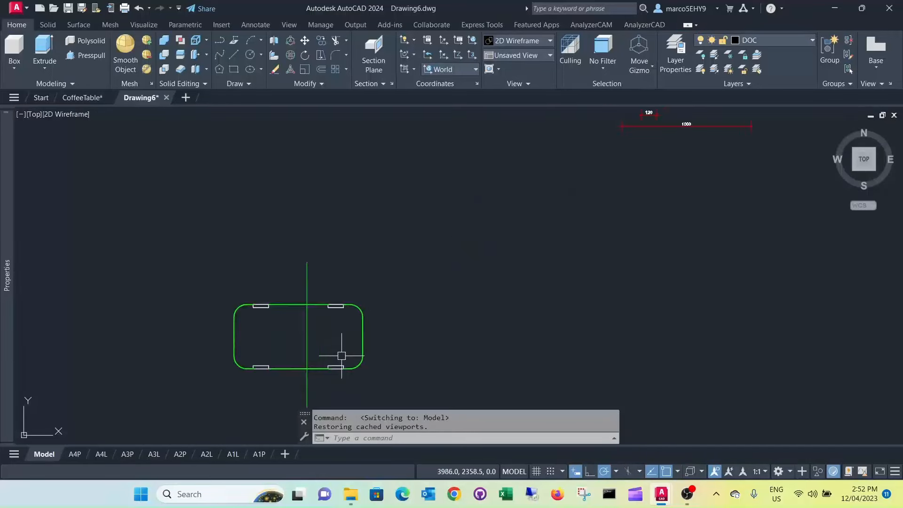
shift+middle_drag(339, 352, 317, 258)
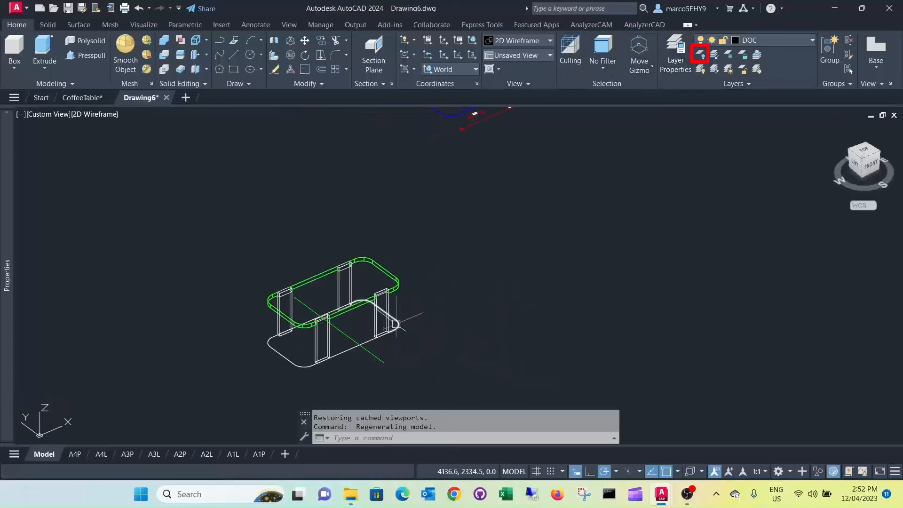
click(701, 55)
click(367, 360)
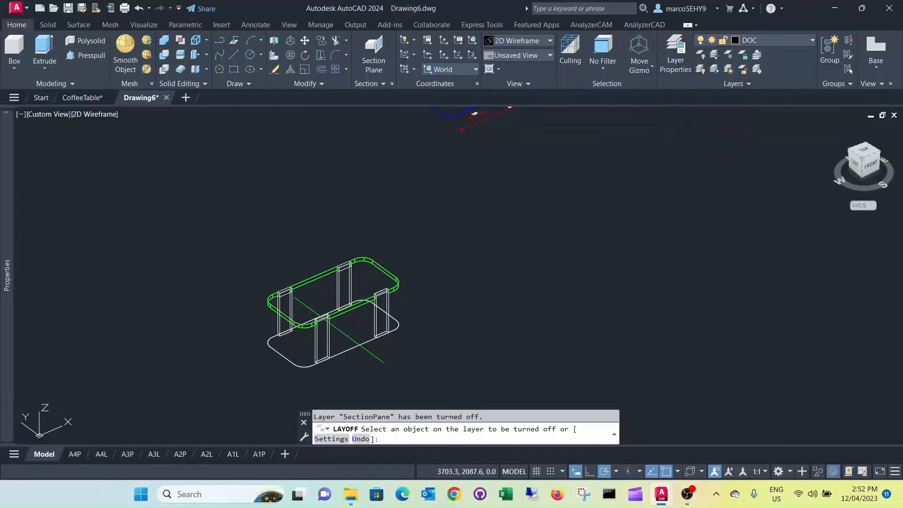
scroll(305, 282, up, 6)
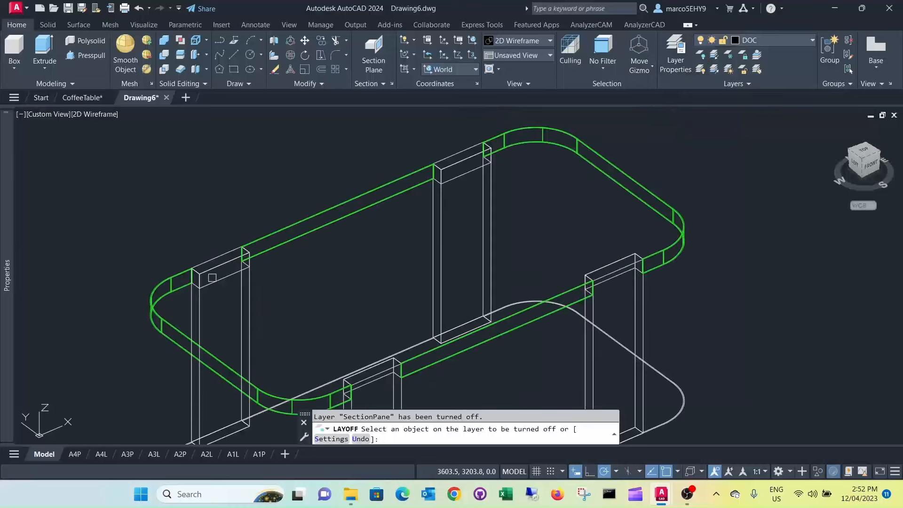
click(155, 288)
scroll(277, 189, down, 4)
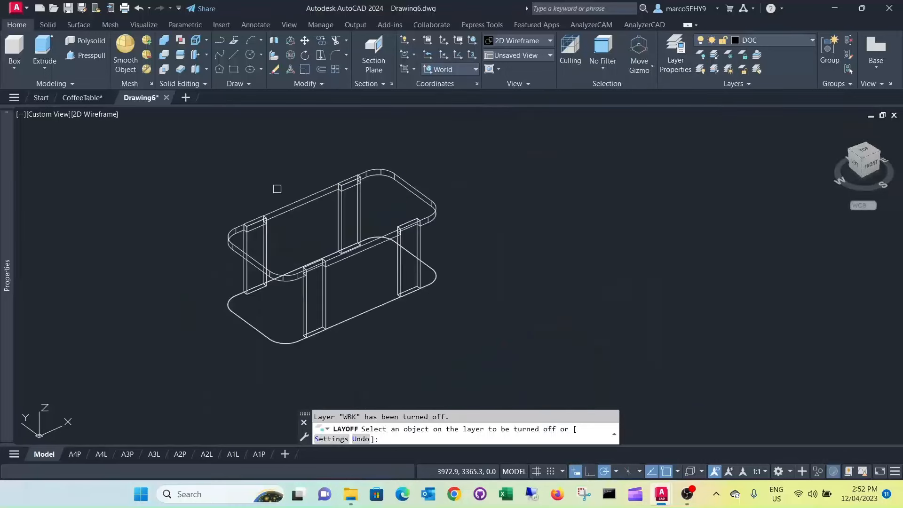
key(Return)
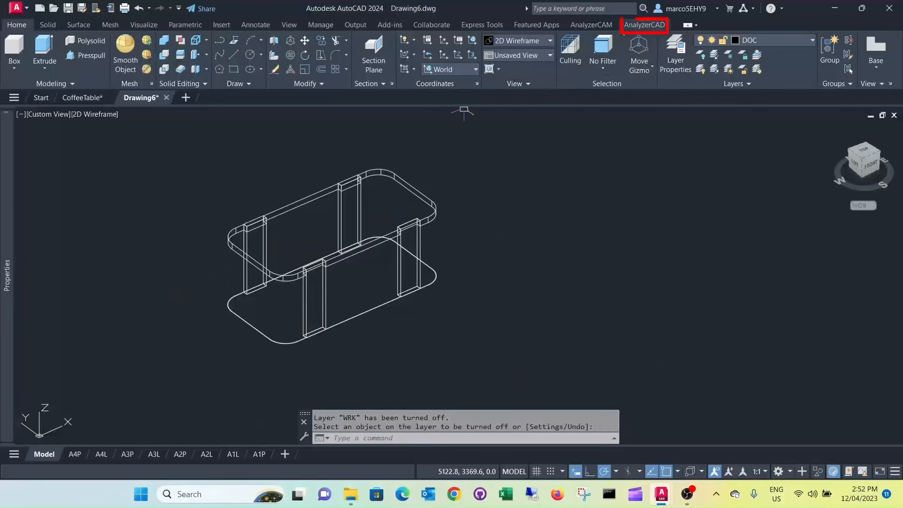
- Run the AnalyzerCAD Analyzer on all the 3D coffee table parts
click(640, 26)
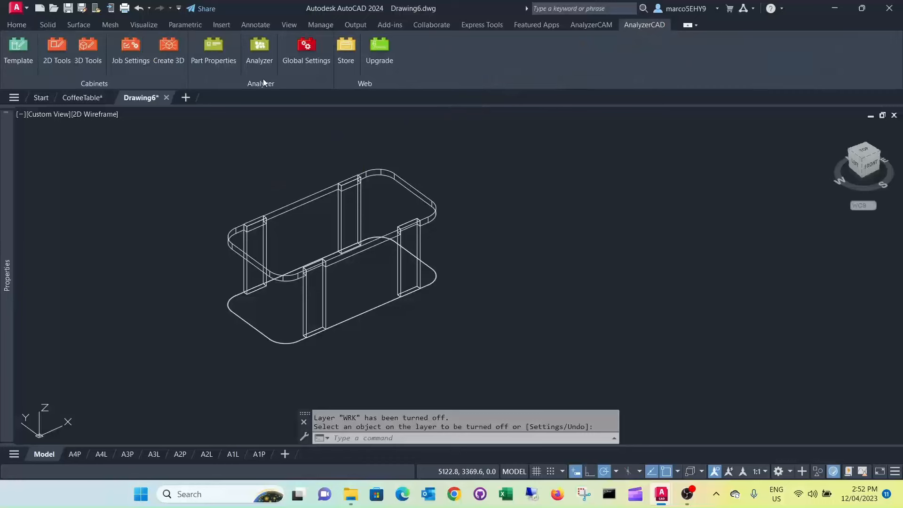
click(259, 45)
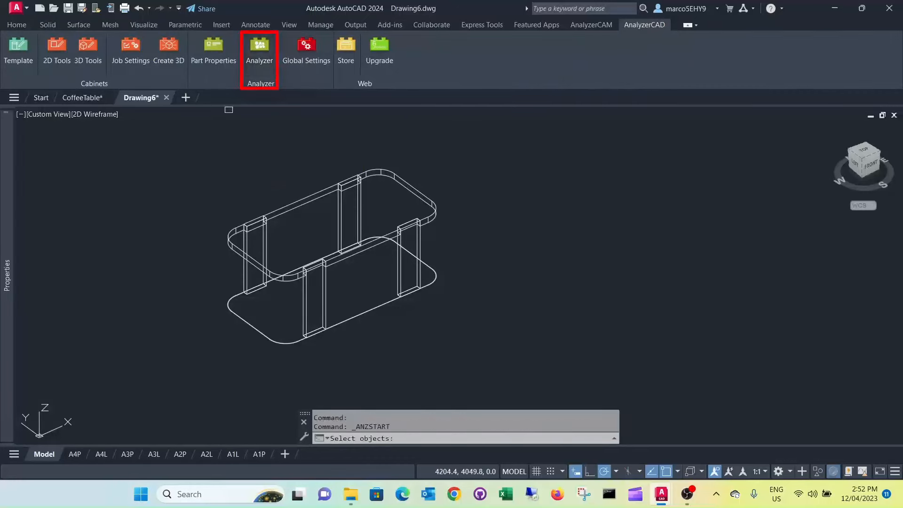
scroll(236, 133, down, 2)
click(399, 277)
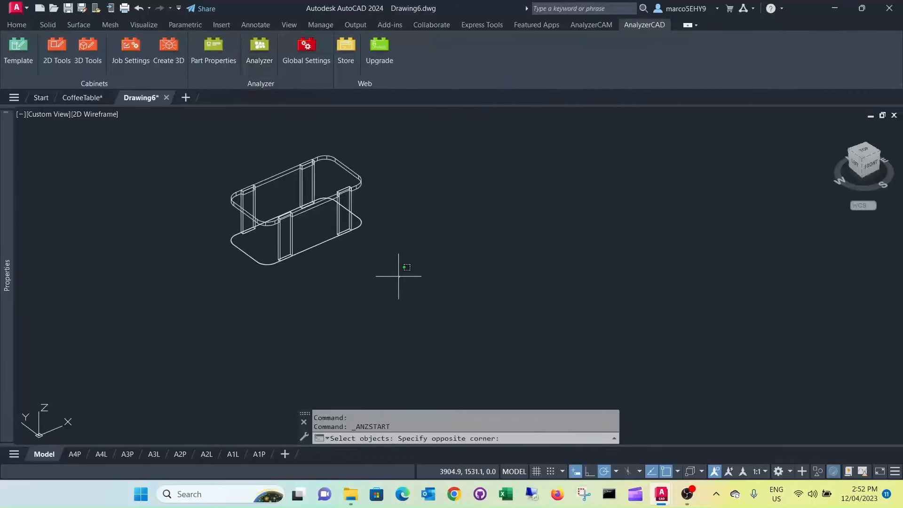
click(196, 127)
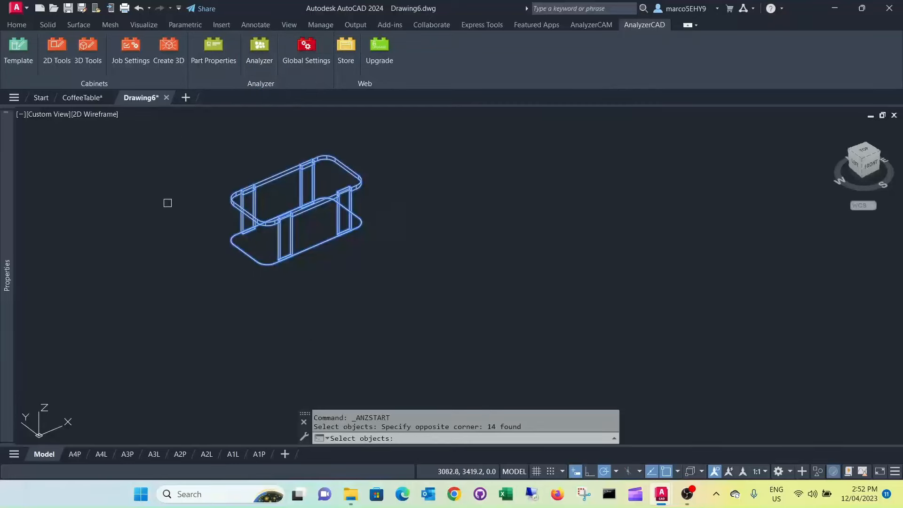
key(Return)
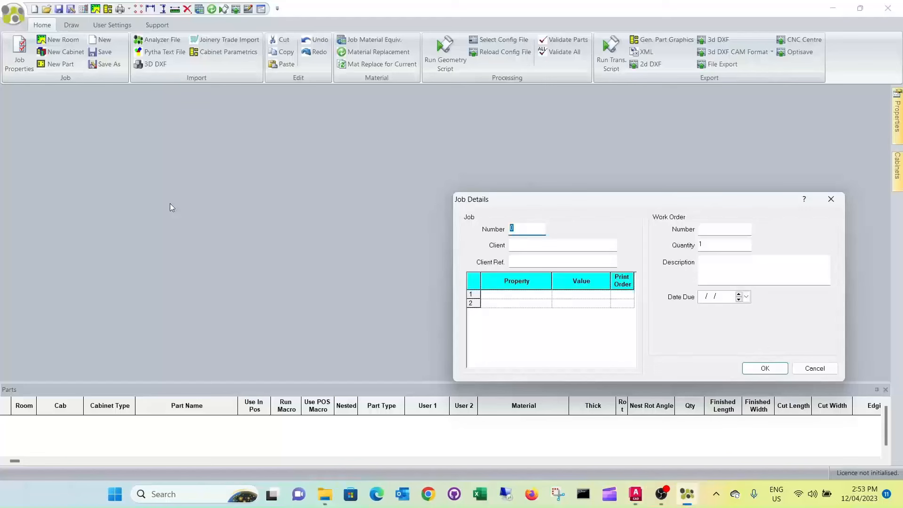
- Fill in the job details with number 333, client Analyzer, client reference Lesson03 and the work order number, and accept them
drag(528, 228, 500, 231)
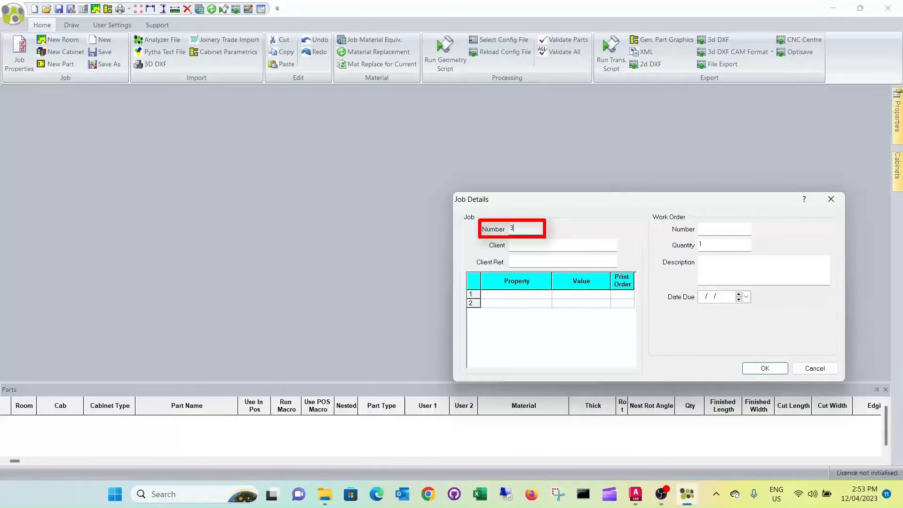
text(333)
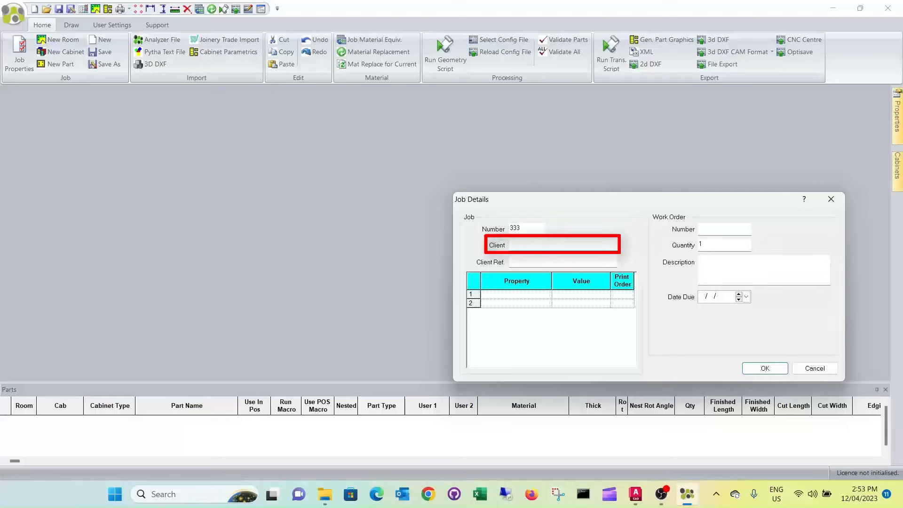
text(Analyzr)
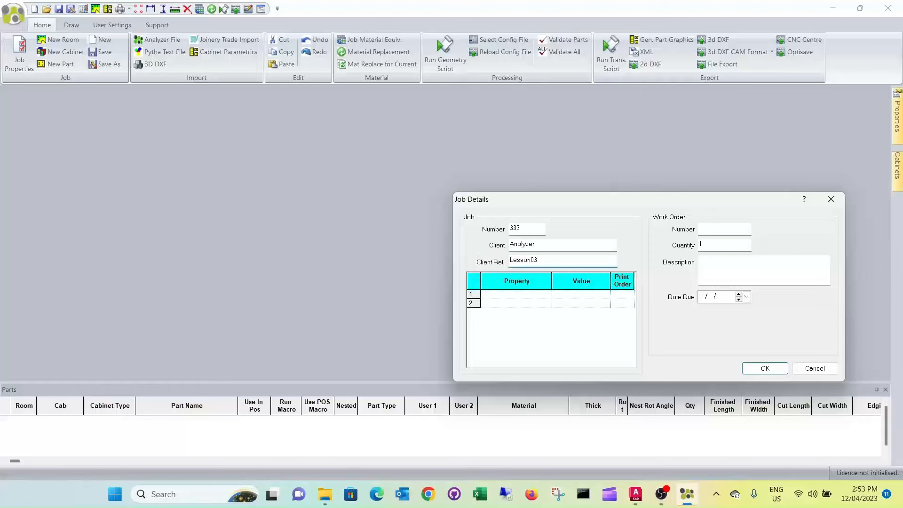
click(727, 232)
click(763, 369)
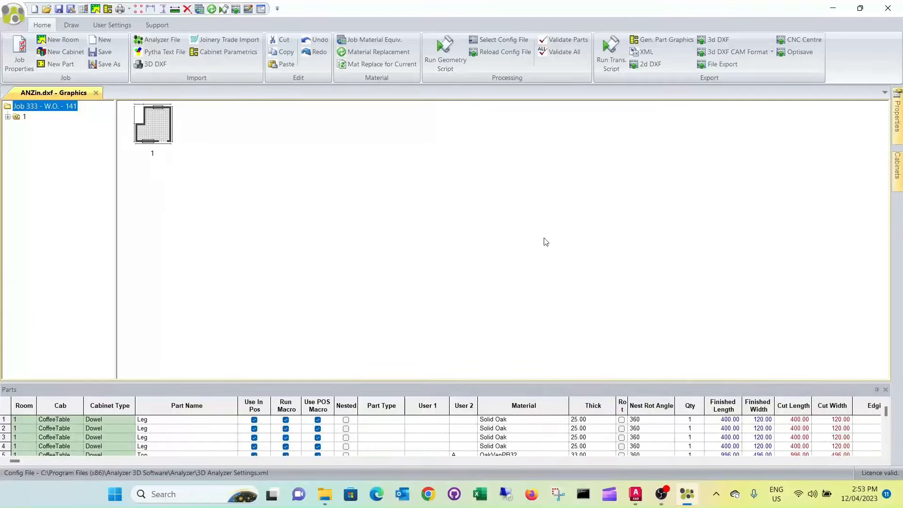
- Display the CoffeeTable parts of room 1 and run the geometry script on them
click(8, 116)
click(42, 128)
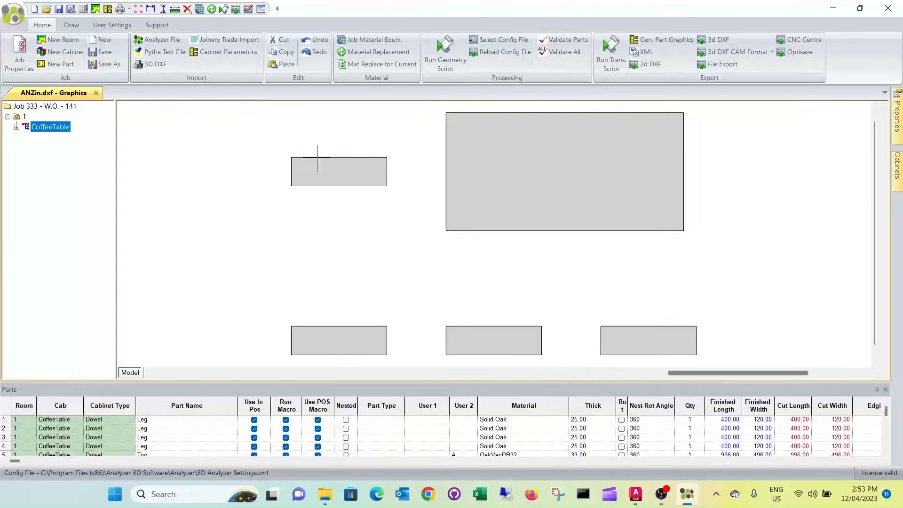
click(445, 55)
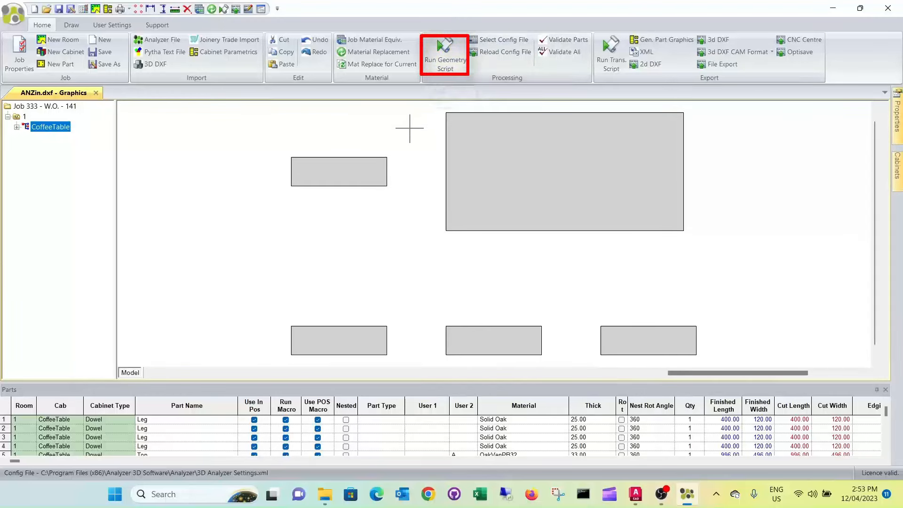
click(444, 53)
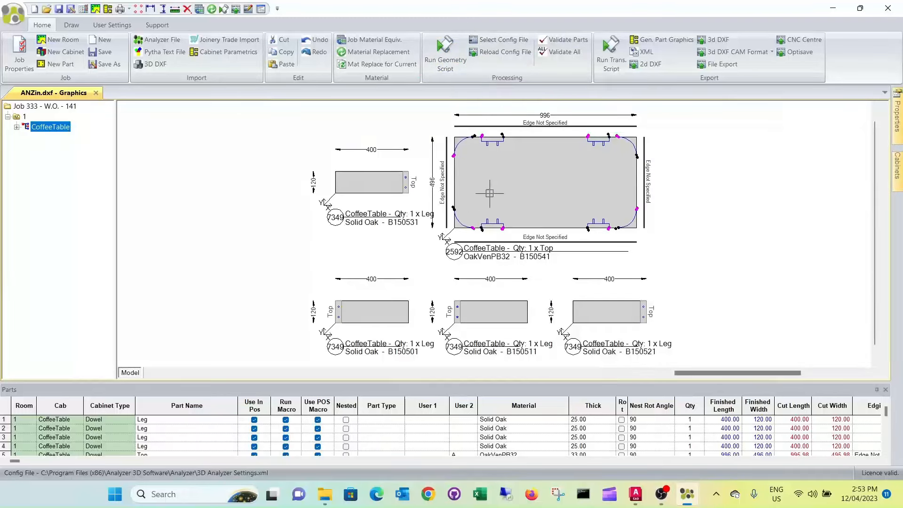
scroll(489, 154, up, 1)
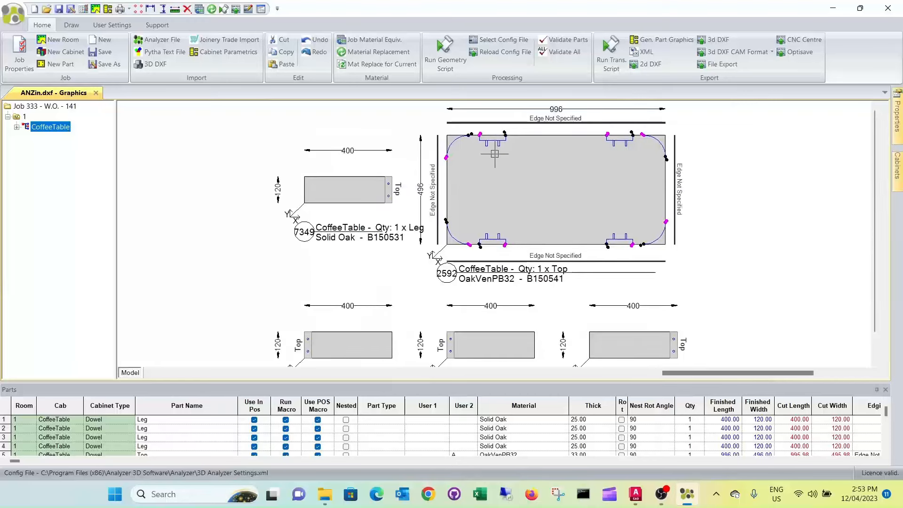
- In the job material equivalence, map OakVenPB32 to use material Oak Veneered PB 32 with edge material Oak 2mm
scroll(489, 155, up, 1)
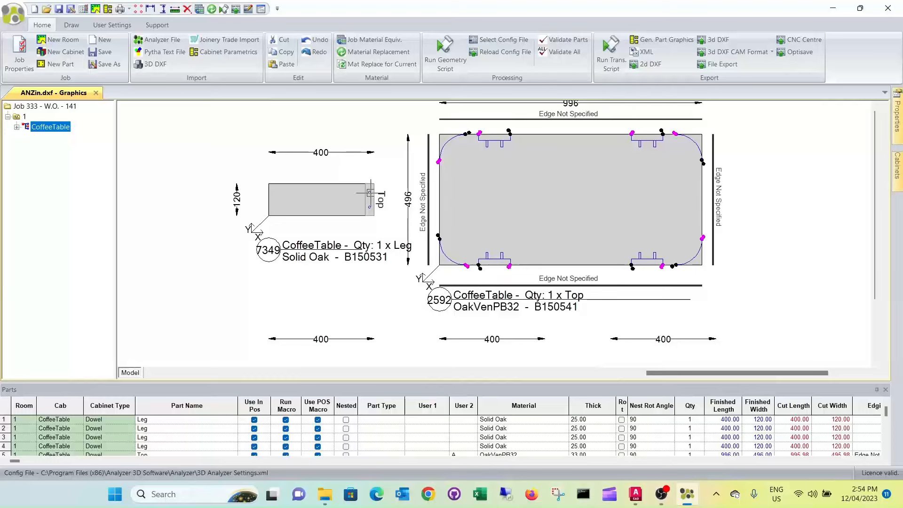
scroll(401, 155, down, 2)
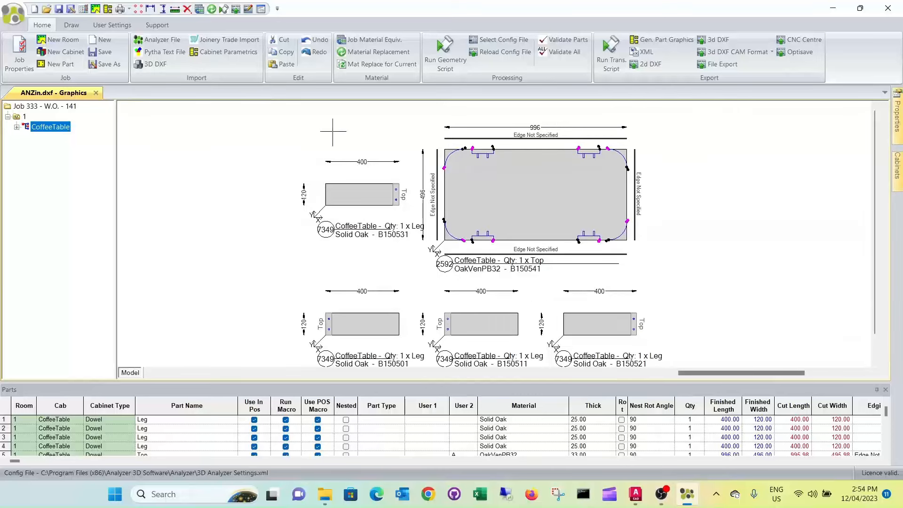
click(361, 40)
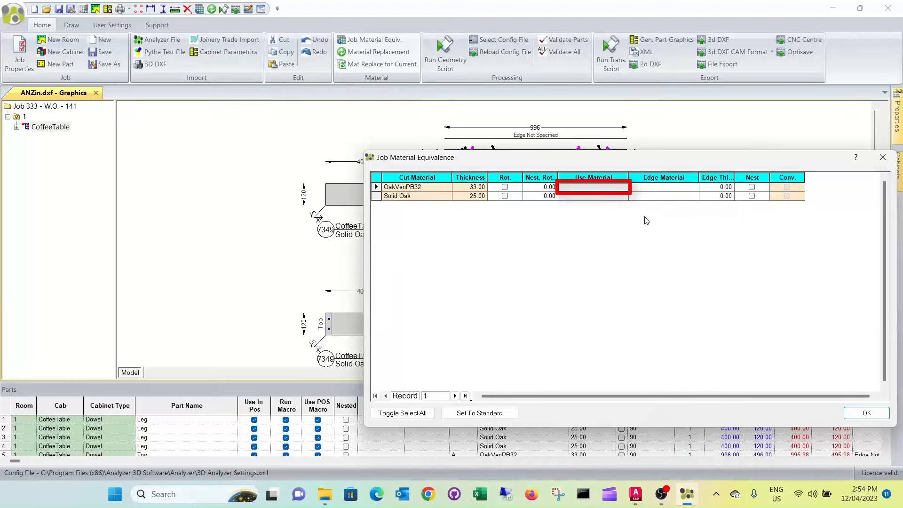
text(Oak Veneered PB 32)
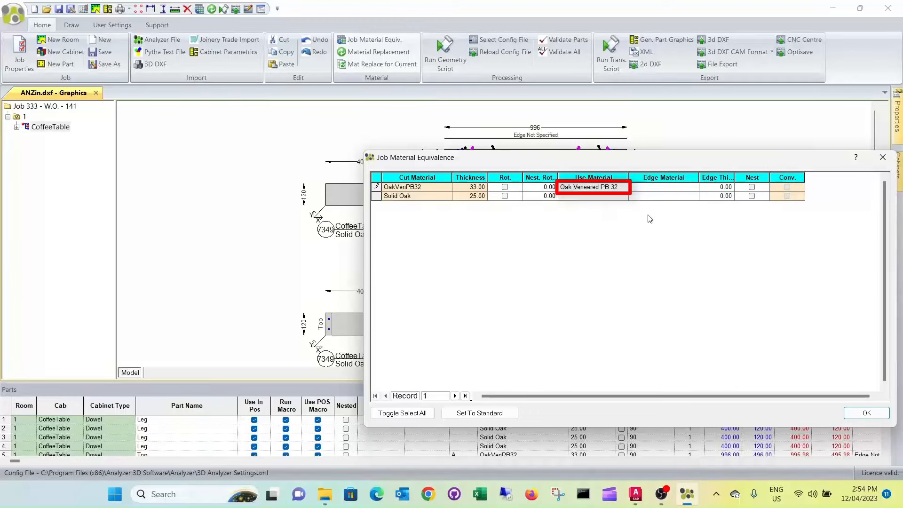
click(653, 188)
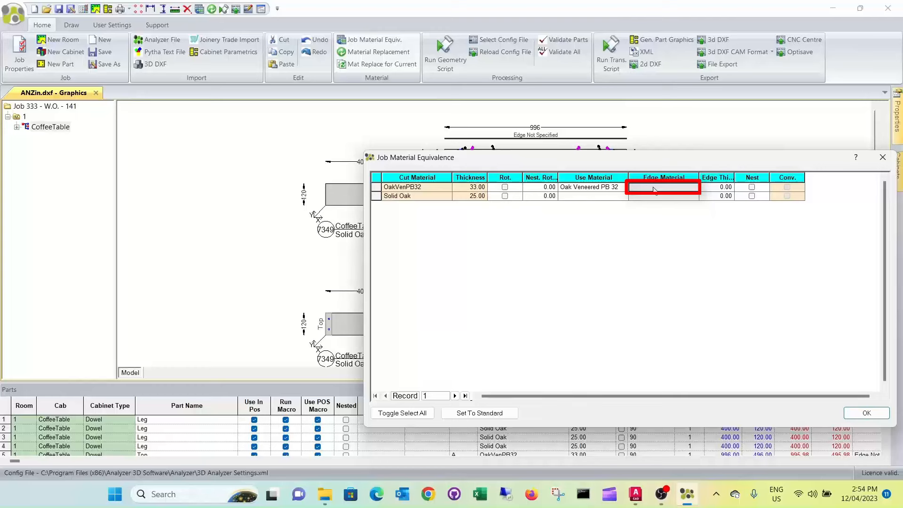
text(Oak 2mm)
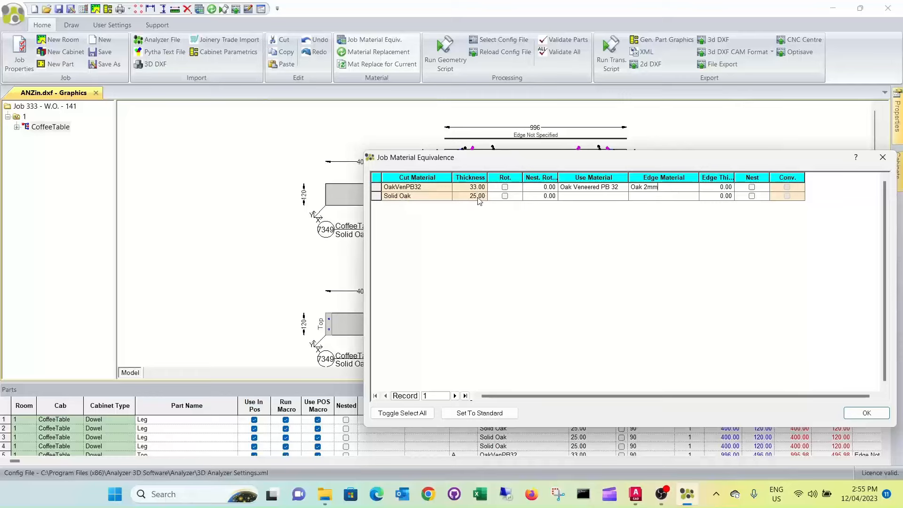
- Accept the material equivalence, apply it to the existing parts and rerun the geometry script
click(866, 413)
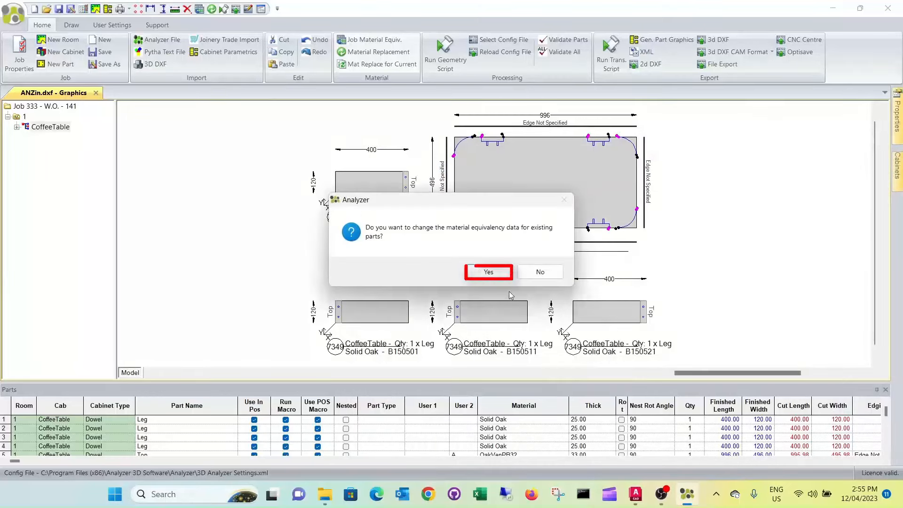
click(488, 273)
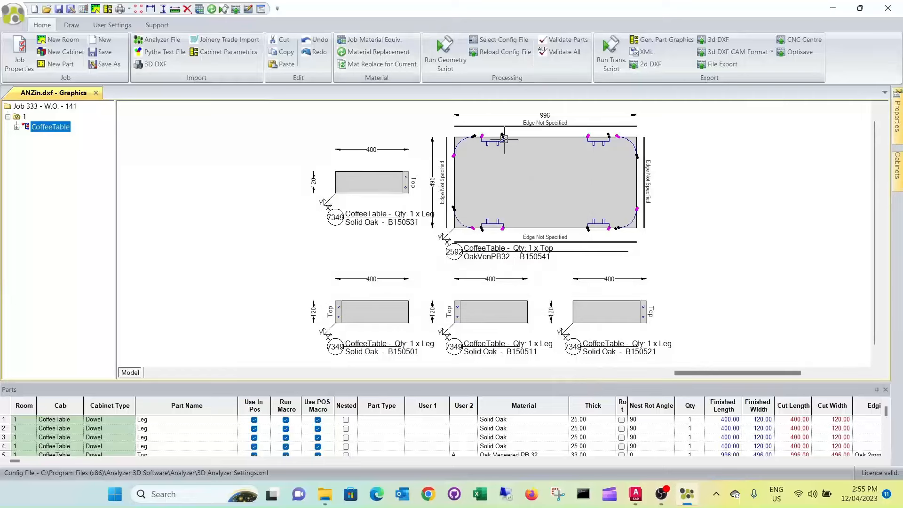
click(444, 51)
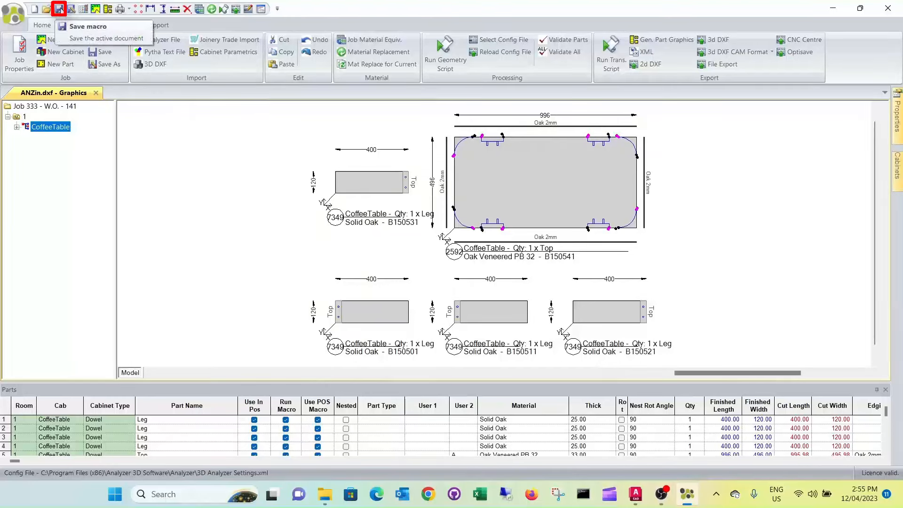
- Save the job as Lesson03.anz in the AnalyzerAcademy folder, replacing the existing file
click(59, 9)
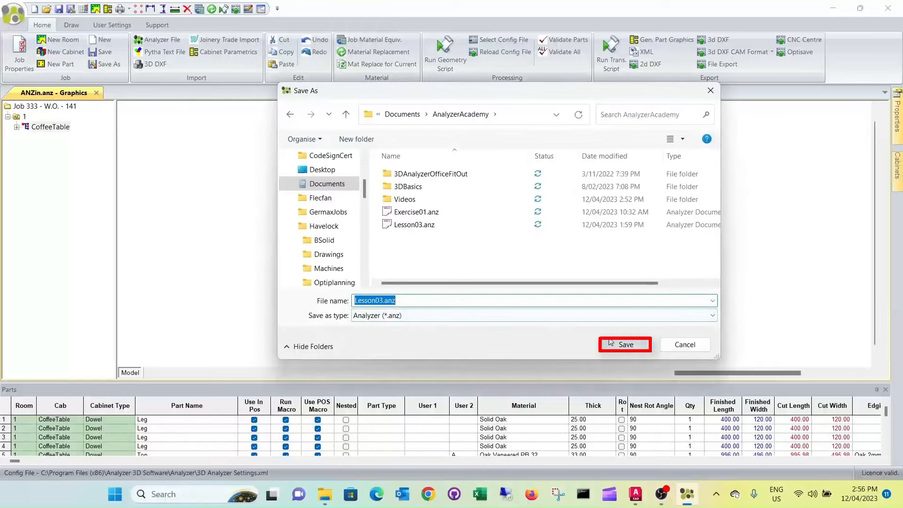
click(610, 342)
click(484, 253)
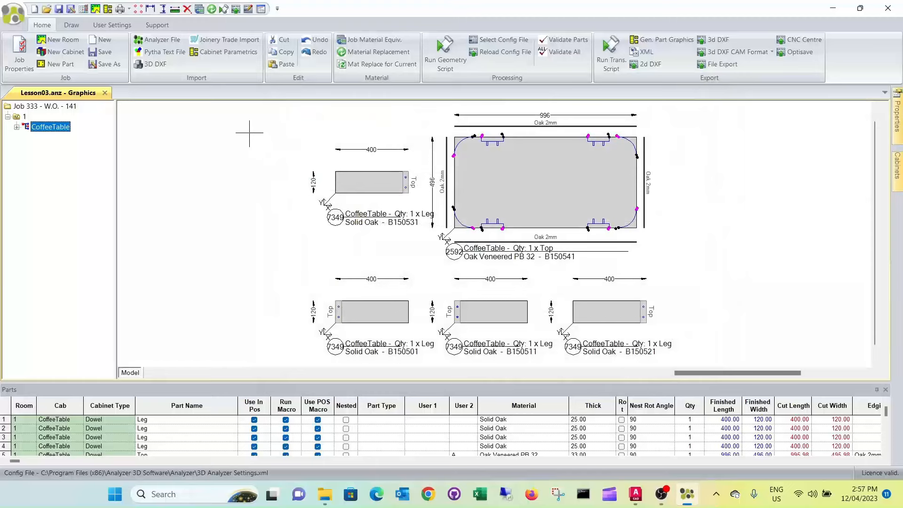
- Preview the job's cutting list report to check the parts, materials and edging, and close the preview
click(129, 9)
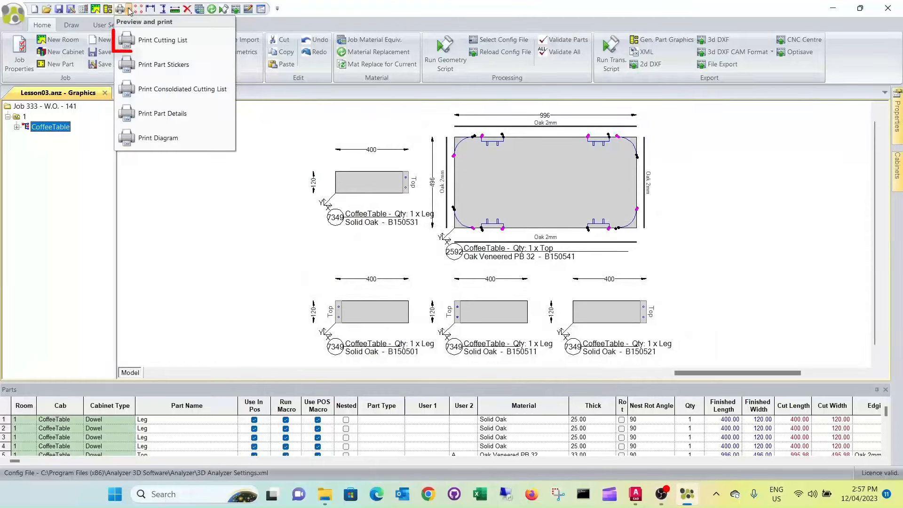
click(158, 40)
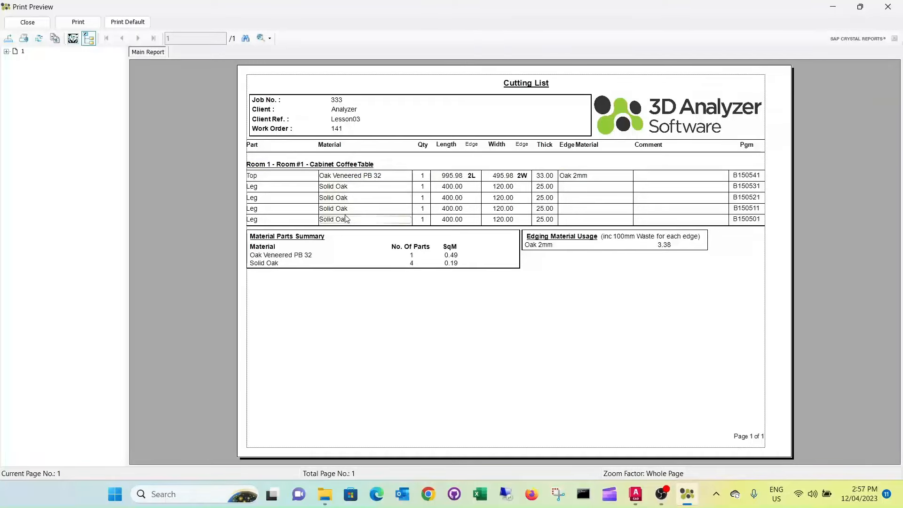
click(887, 6)
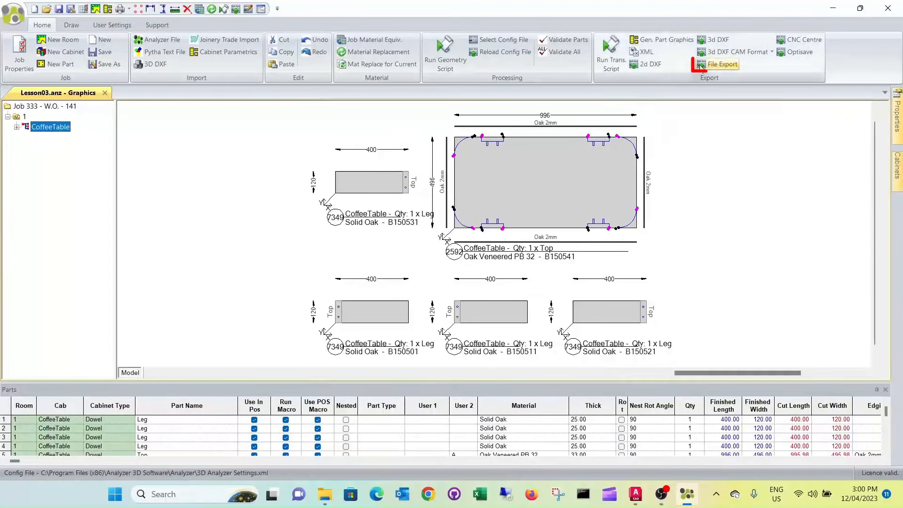
- Export the job's parts to a file in the OptiPlanningSimple (.csv) format
click(713, 66)
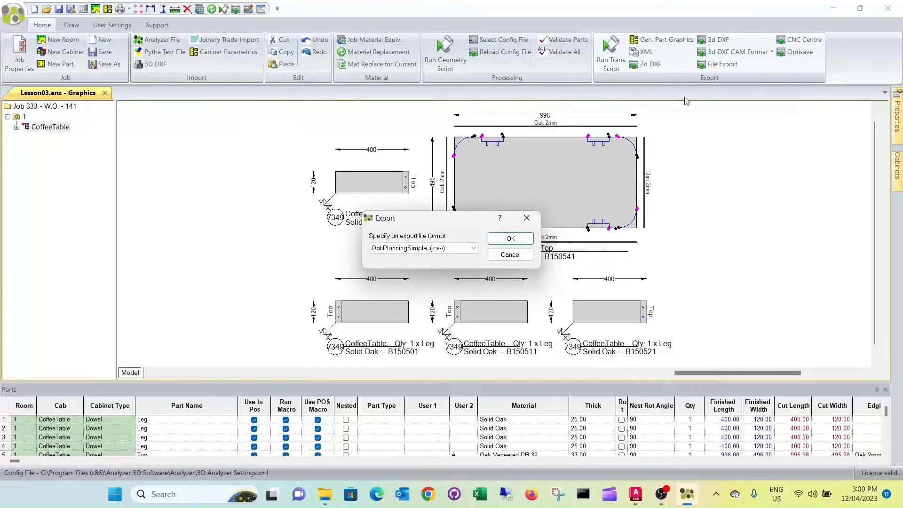
click(474, 248)
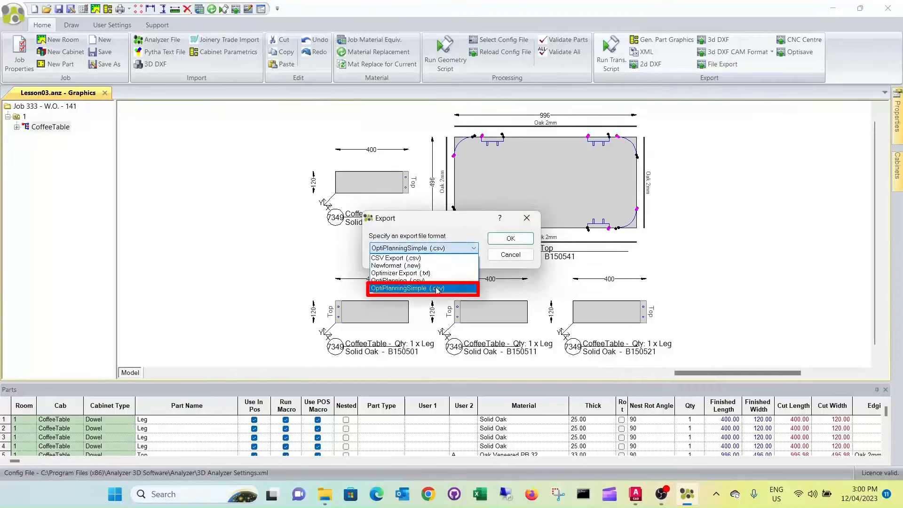
click(408, 289)
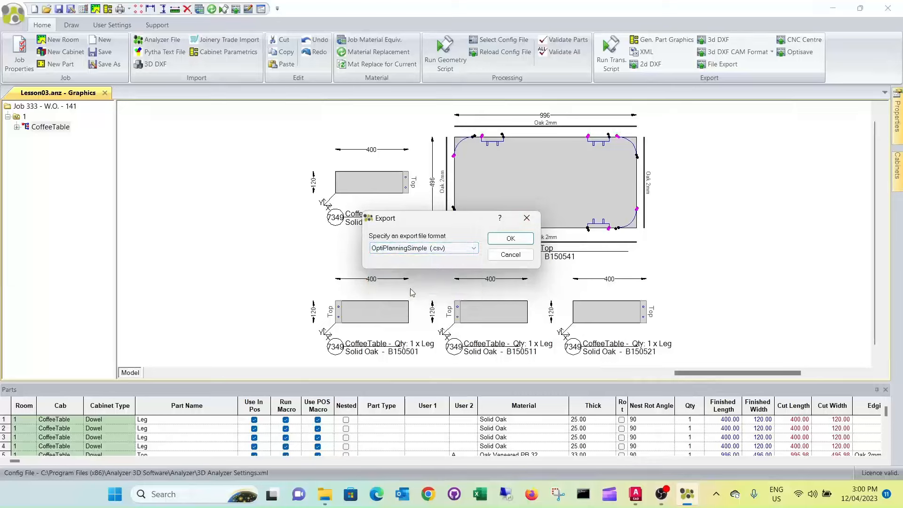
click(509, 240)
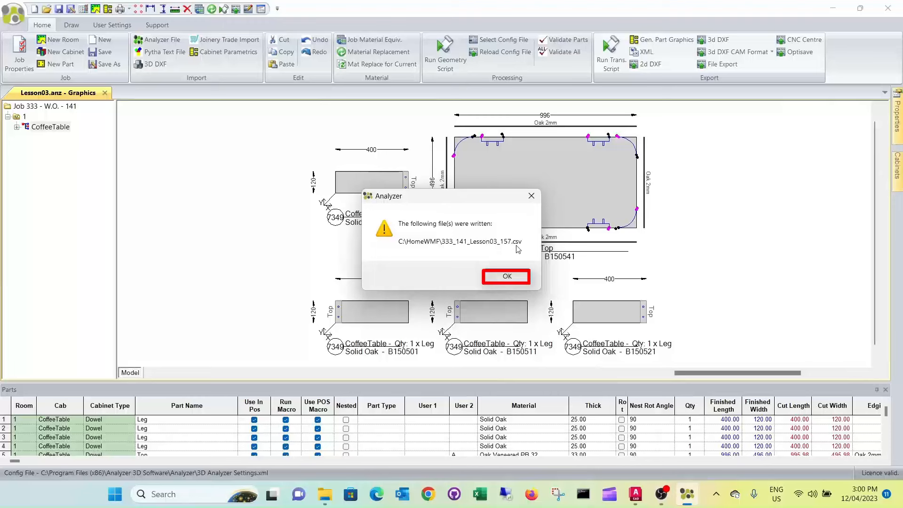
click(507, 277)
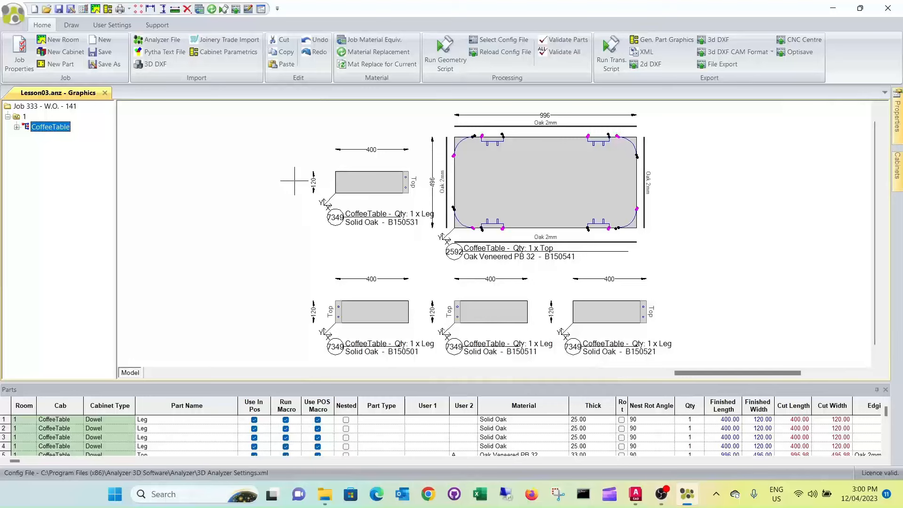
- Reopen the Lesson03.anz job from the recent documents and switch back to the AutoCAD drawing
click(13, 17)
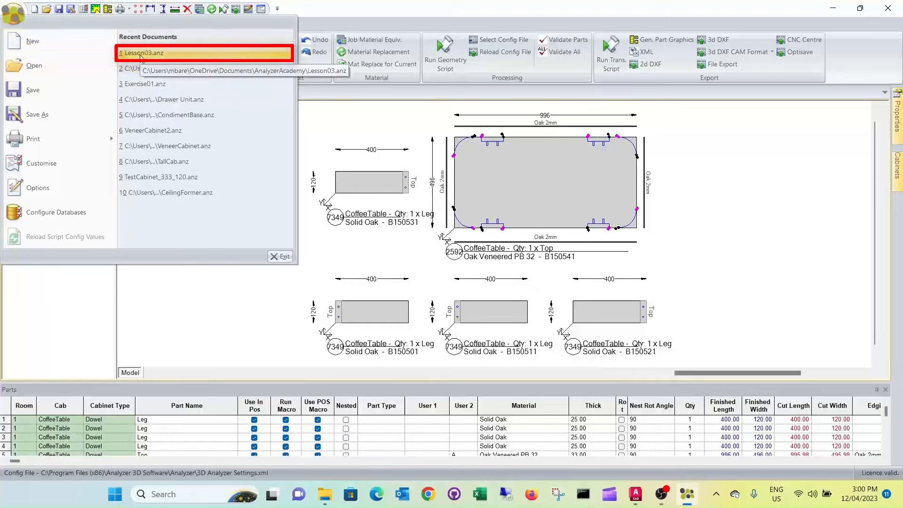
click(168, 57)
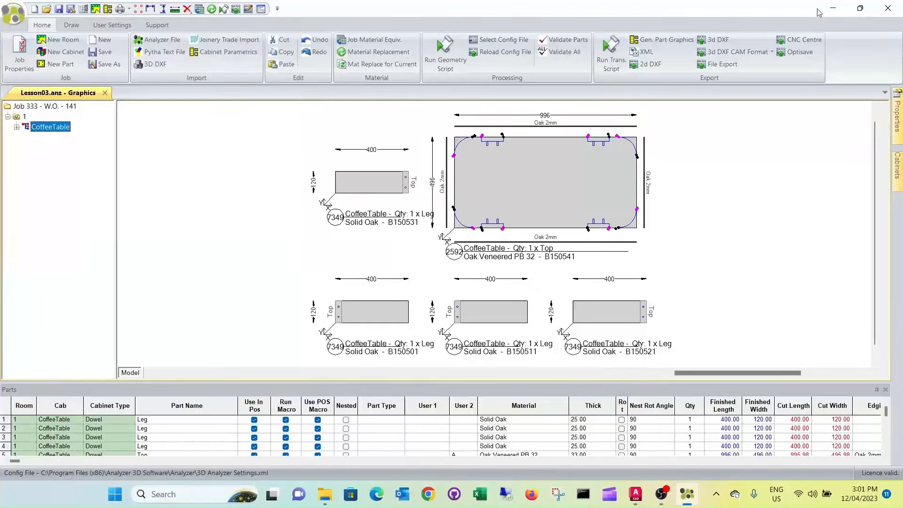
click(833, 8)
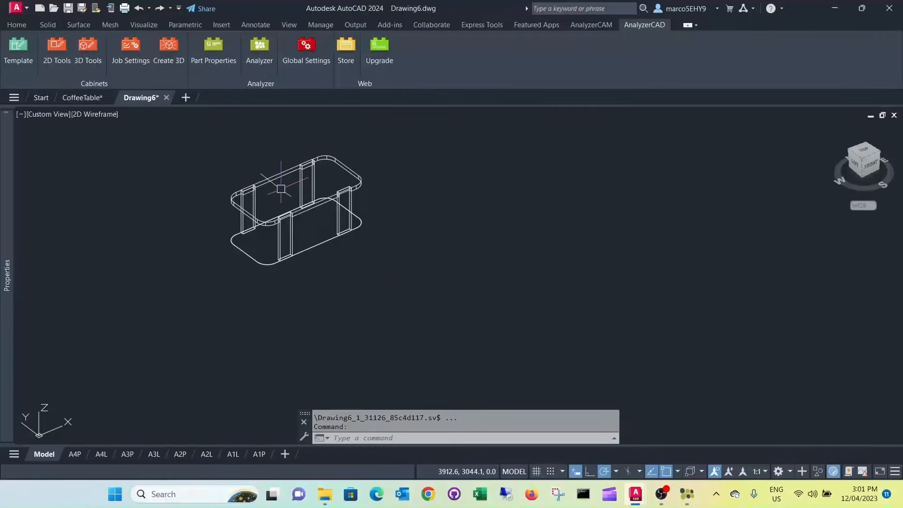
- Save the coffee table drawing as Lesson03.dwg in the AnalyzerAcademy folder
middle_drag(282, 185, 275, 227)
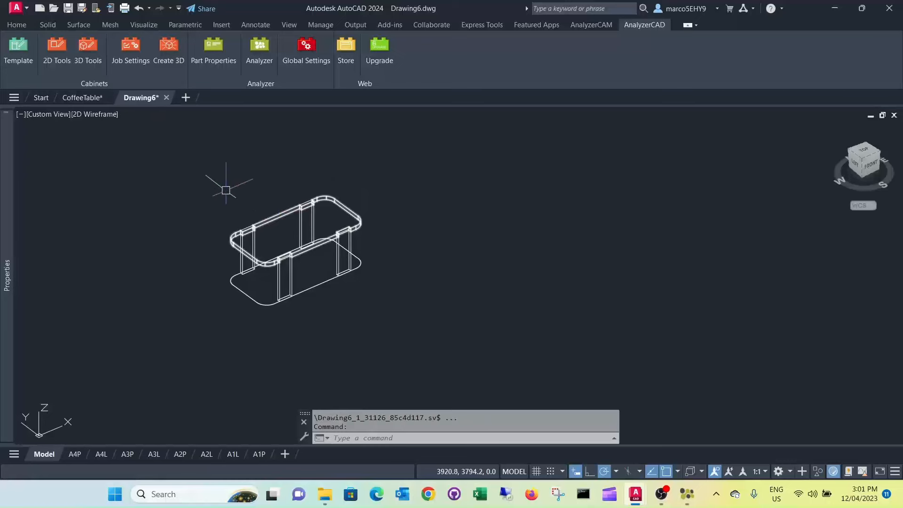
click(73, 11)
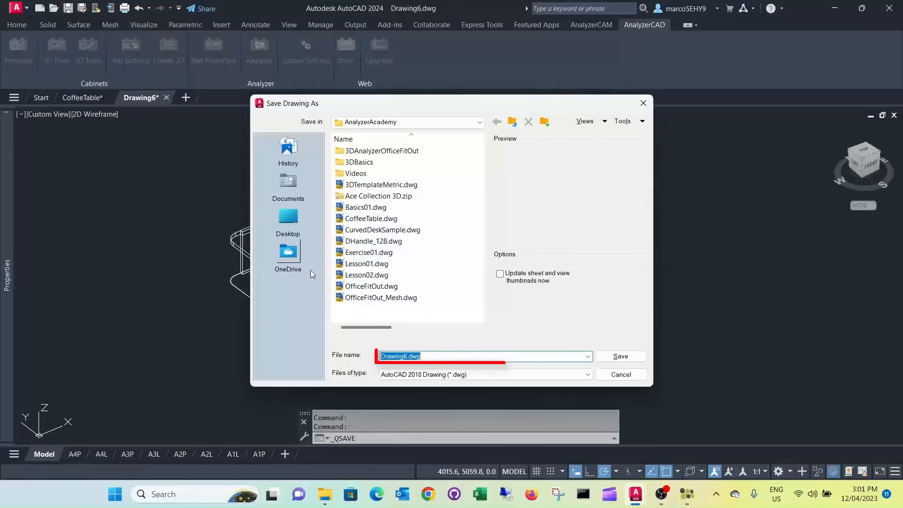
click(358, 277)
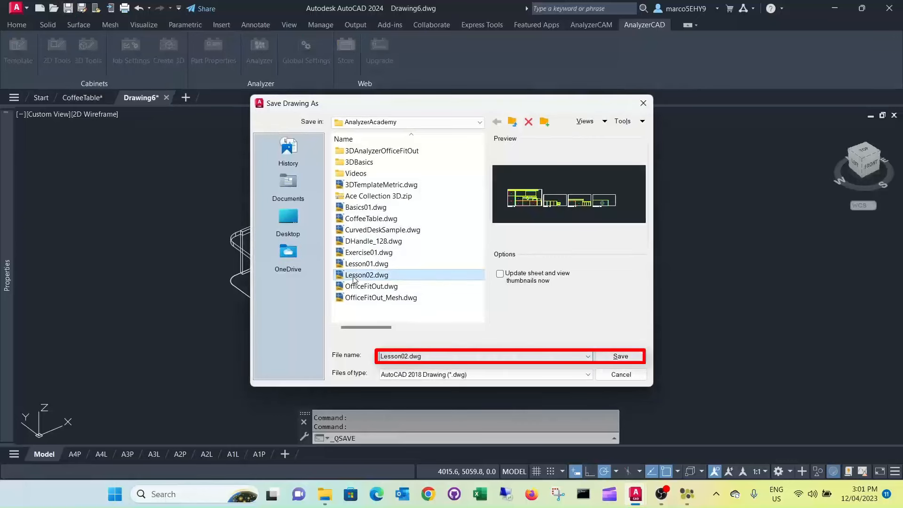
click(407, 358)
click(405, 357)
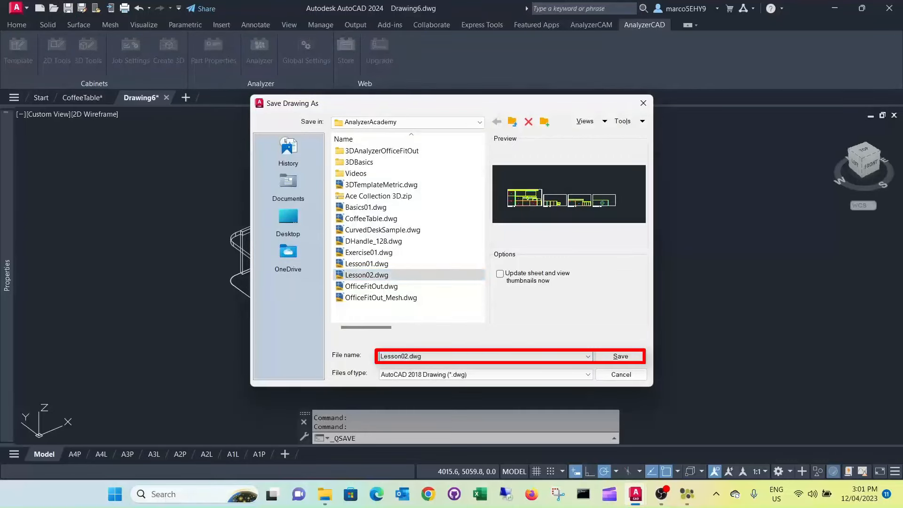
key(BackSpace)
text(3)
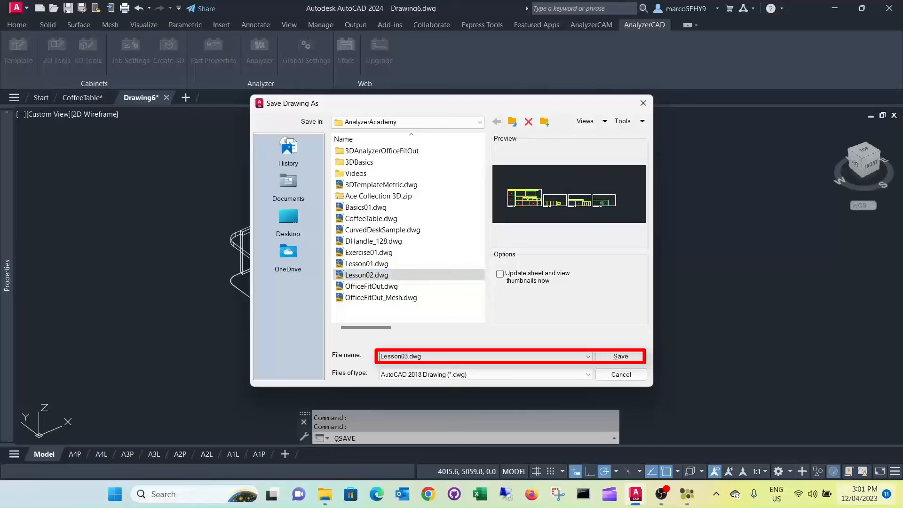
click(620, 357)
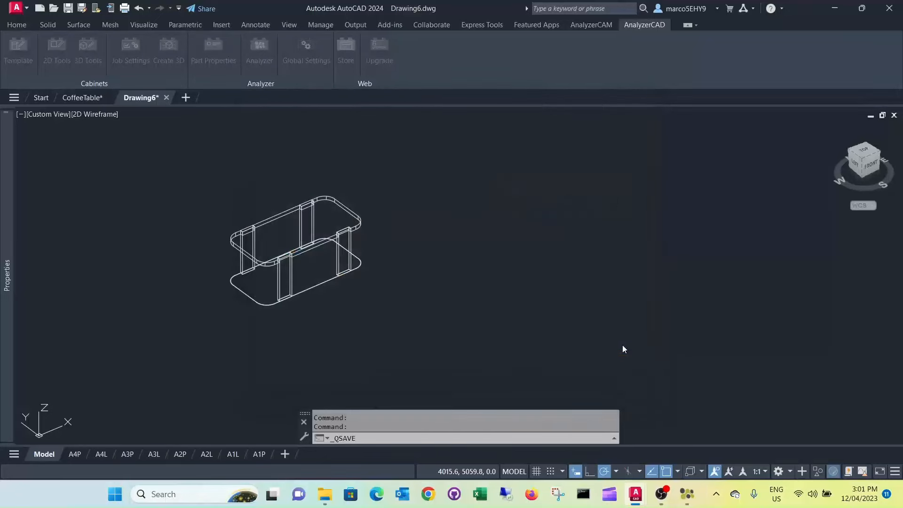